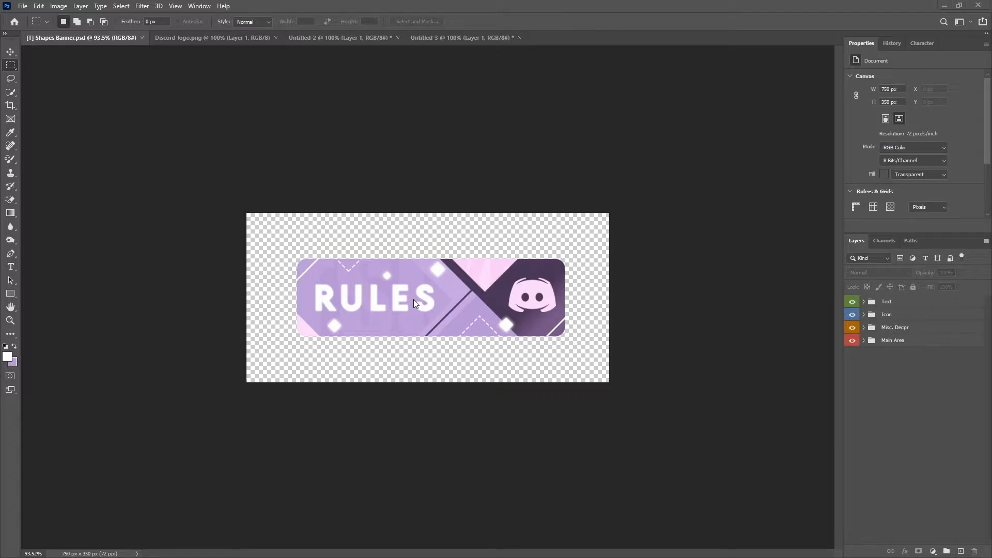
# - Create a new document 750 pixels wide and 350 pixels high
pyautogui.click(864, 340)
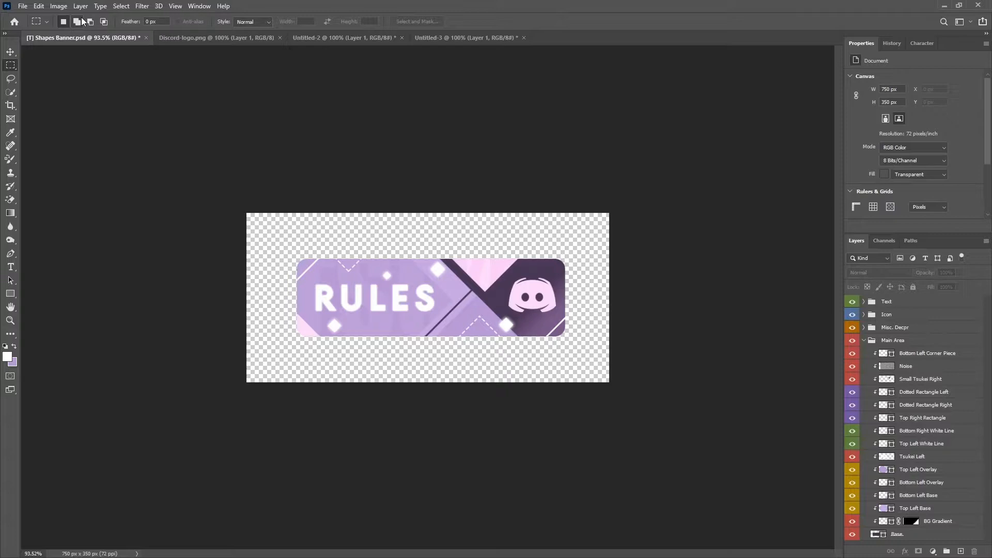
pyautogui.click(22, 6)
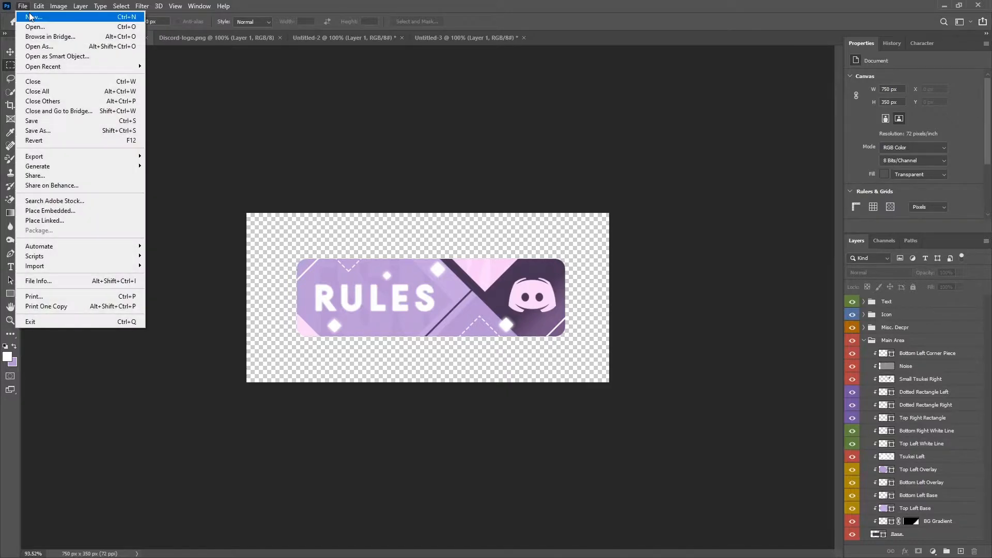
pyautogui.click(30, 17)
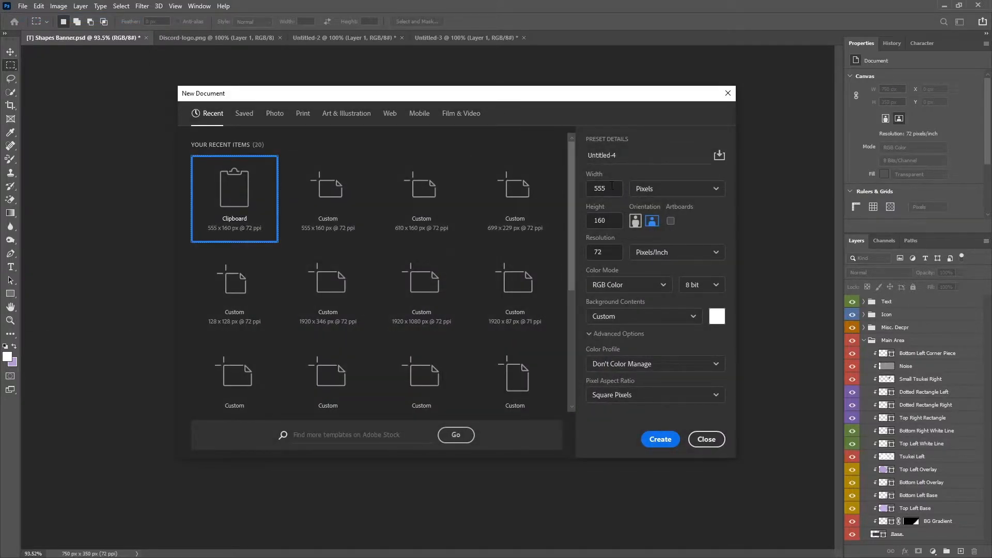
pyautogui.write('750')
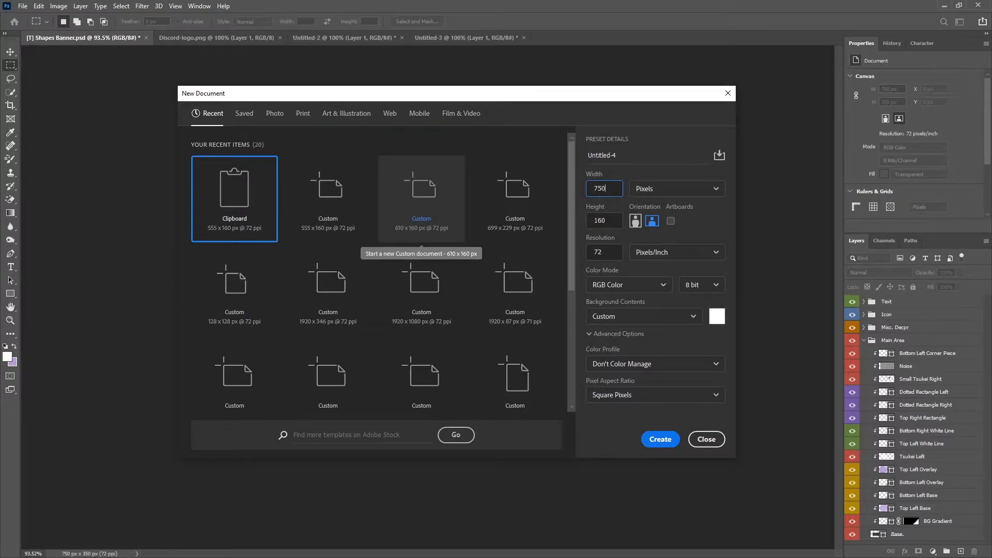
pyautogui.click(605, 226)
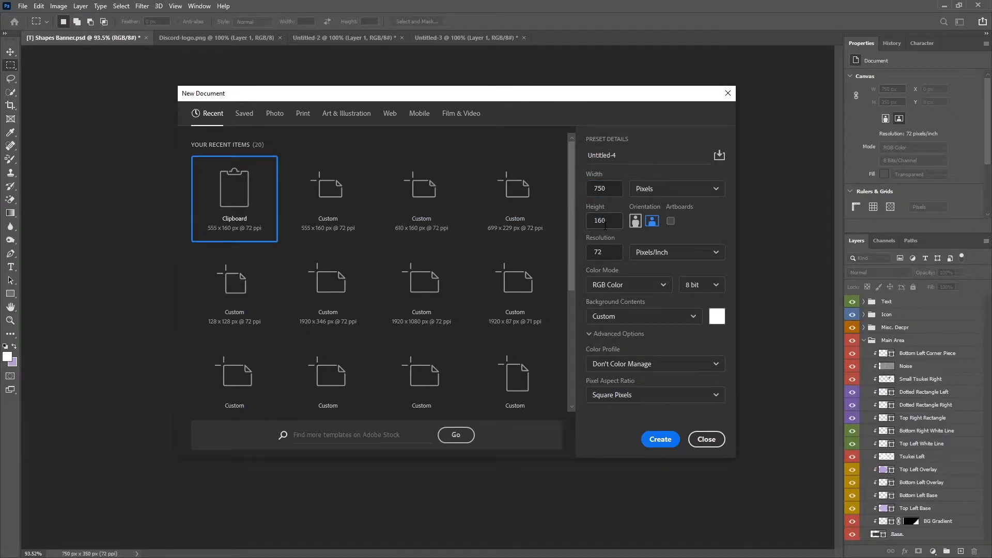
pyautogui.doubleClick(602, 220)
pyautogui.write('350')
pyautogui.click(660, 439)
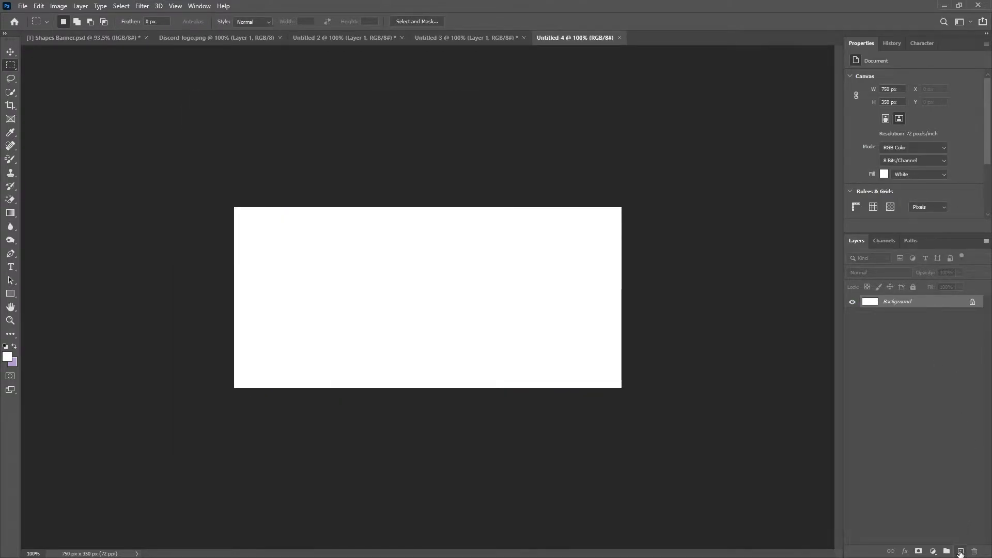
# - Add an empty layer and delete the white Background layer so the canvas is transparent
pyautogui.click(960, 551)
pyautogui.click(908, 316)
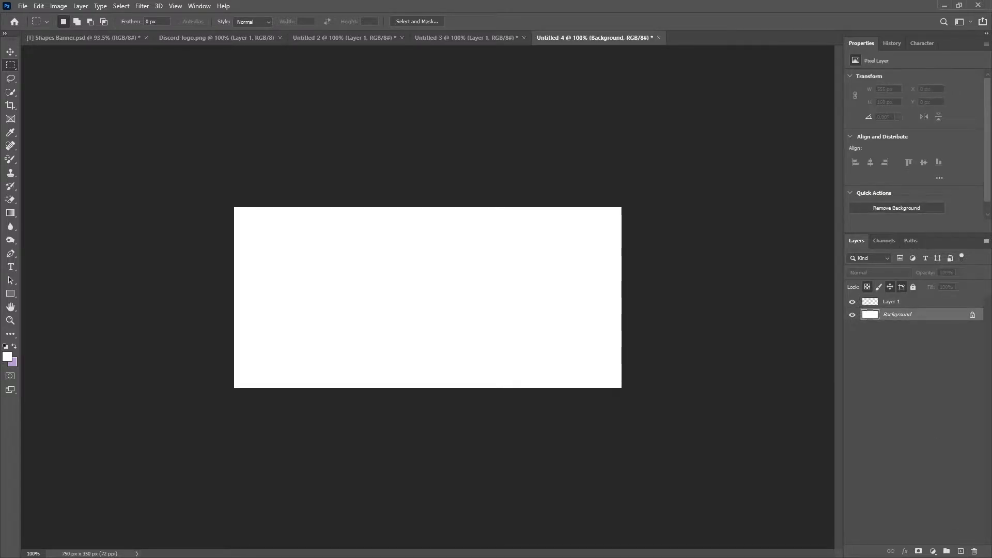
pyautogui.press('Delete')
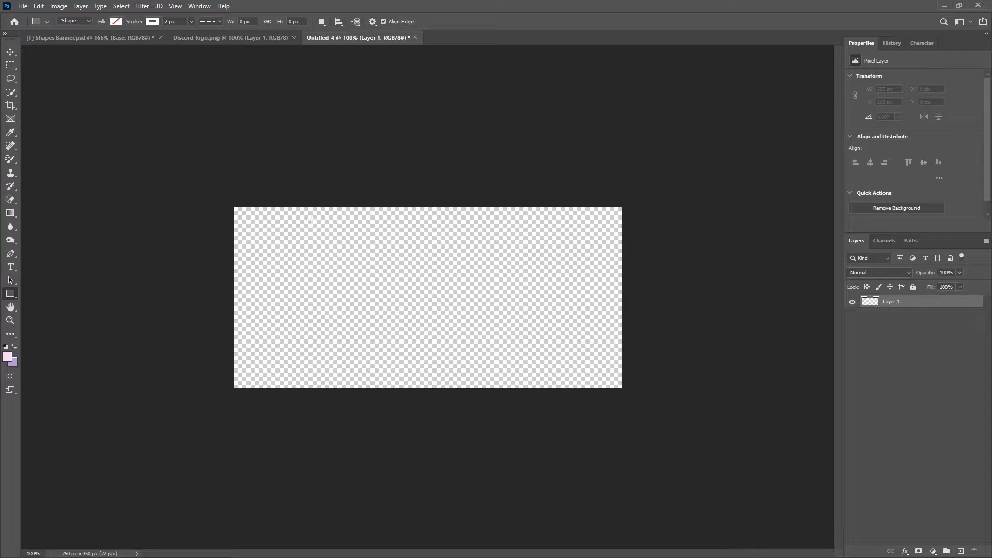
# - Set the foreground color to the dark purple 493555
pyautogui.click(7, 357)
pyautogui.click(889, 501)
pyautogui.write('493555')
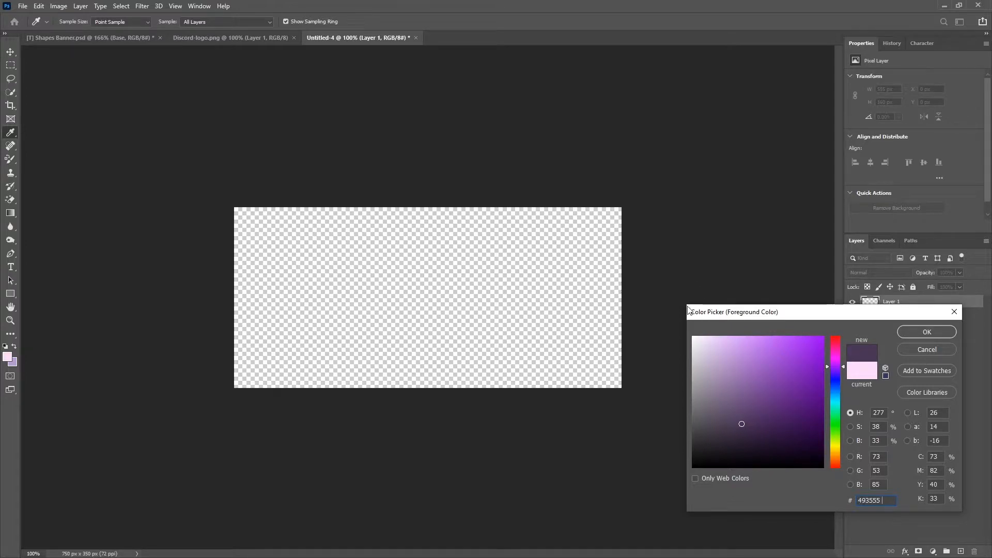
pyautogui.moveTo(693, 312); pyautogui.dragTo(549, 228)
pyautogui.click(761, 246)
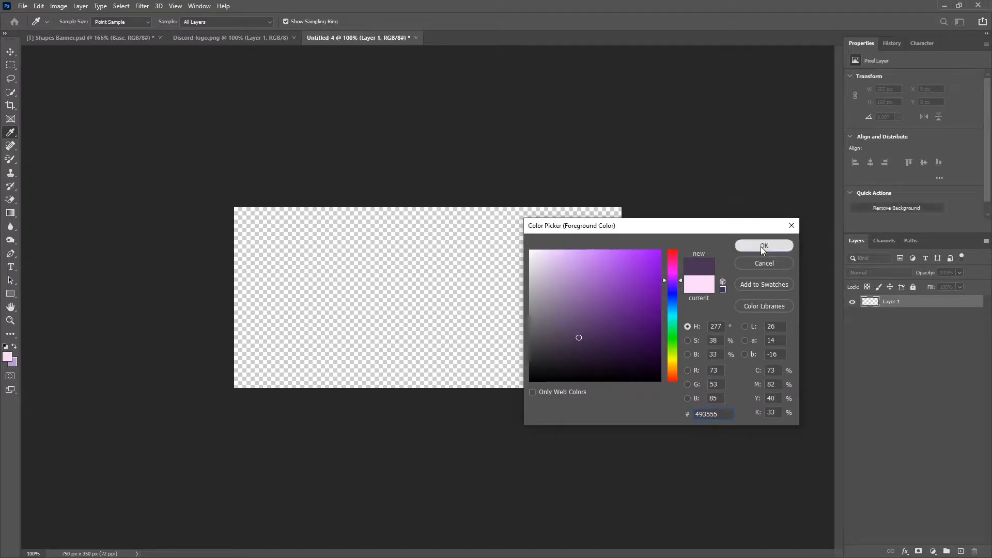
# - Draw a rounded rectangle about 421 × 137 px in the middle of the canvas with the Rounded Rectangle Tool
pyautogui.click(10, 295)
pyautogui.rightClick(11, 294)
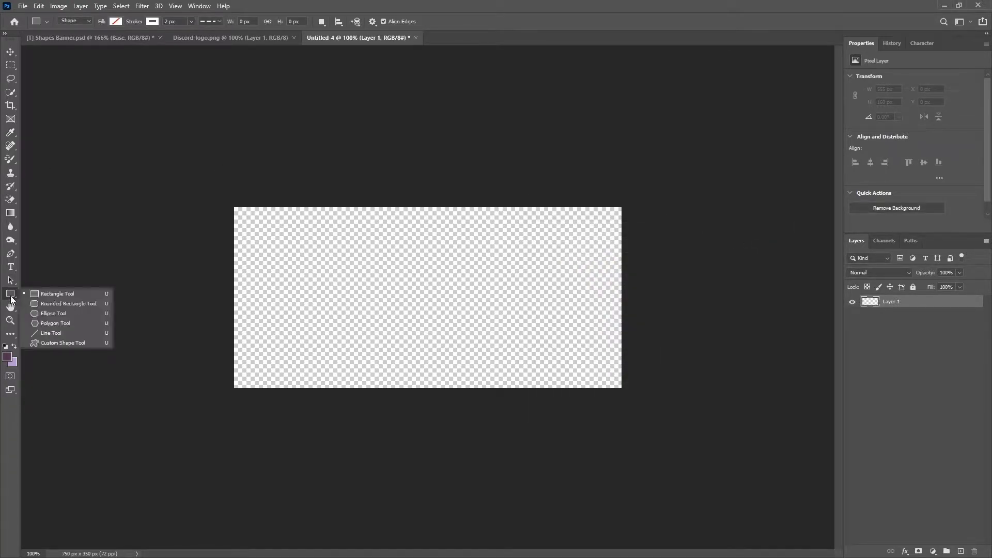
pyautogui.click(44, 307)
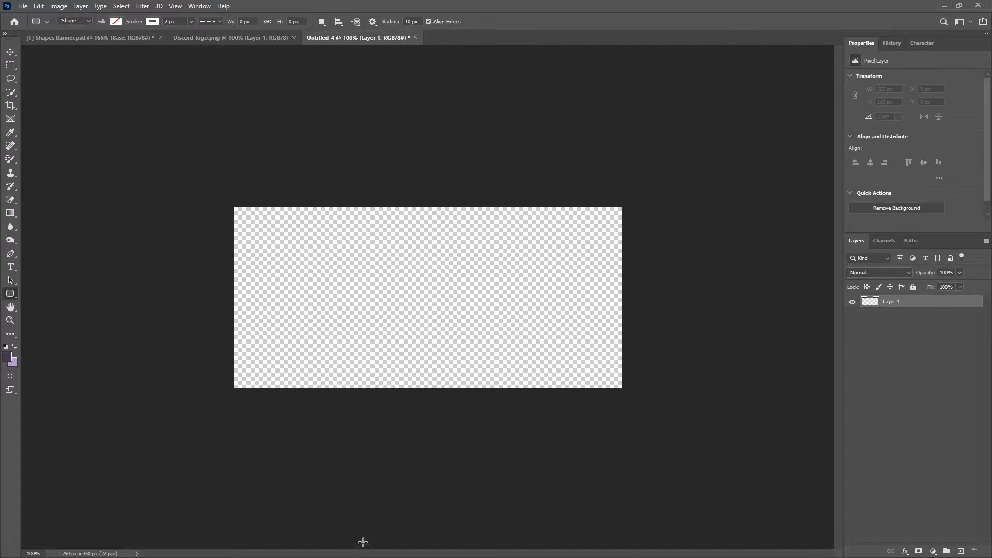
pyautogui.moveTo(311, 263); pyautogui.dragTo(528, 335)
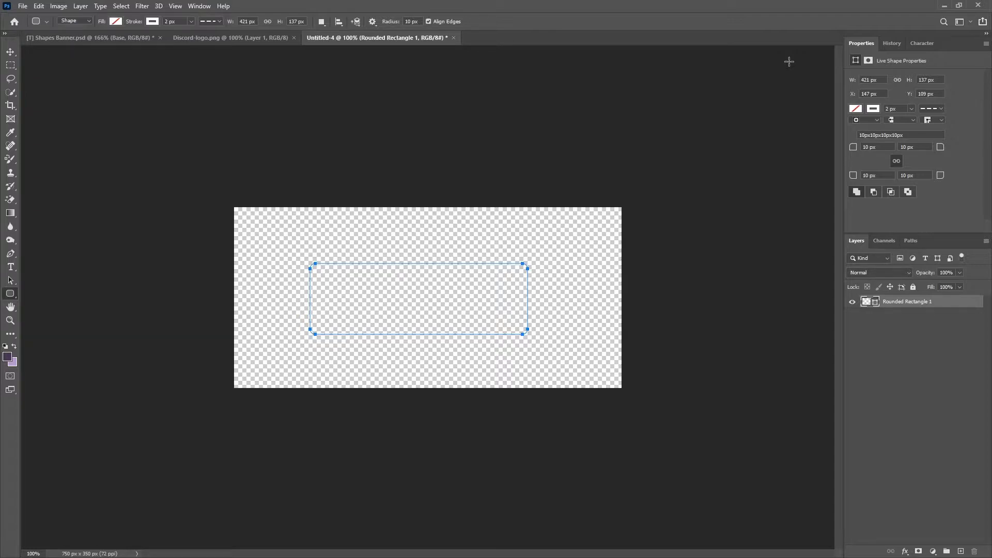
pyautogui.click(200, 6)
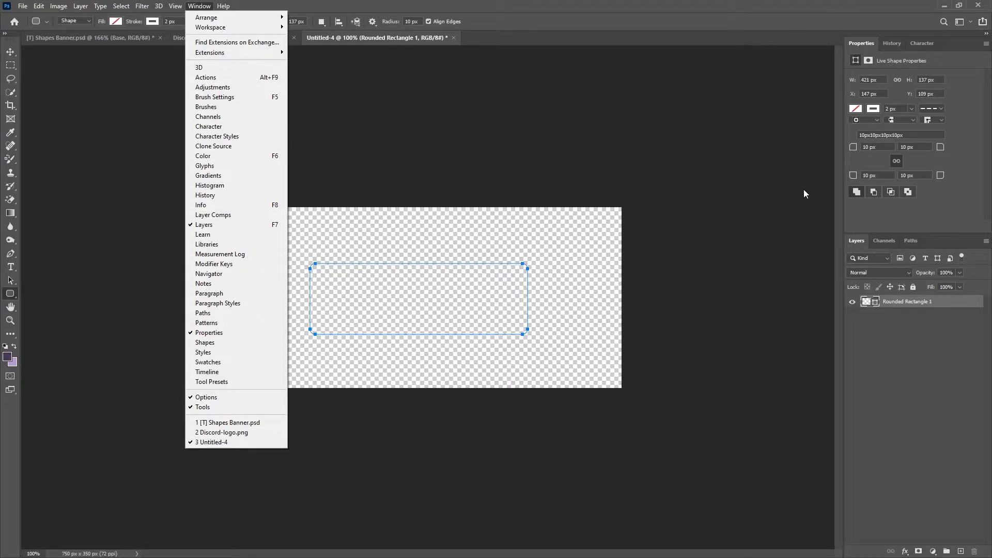
pyautogui.click(775, 3)
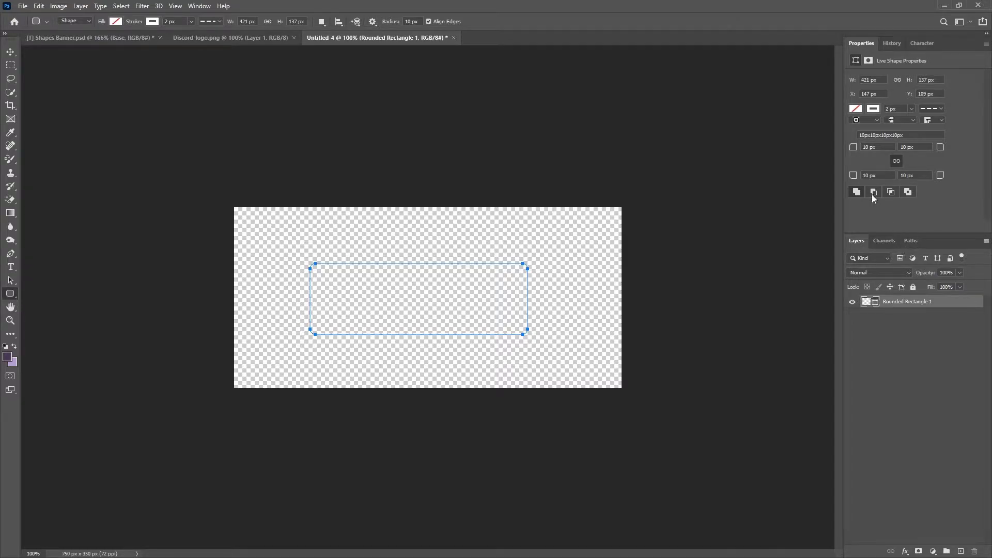
# - Set the radius of all four corners of the rounded rectangle to 20 px
pyautogui.moveTo(882, 147); pyautogui.dragTo(780, 142)
pyautogui.write('20')
pyautogui.press('Return')
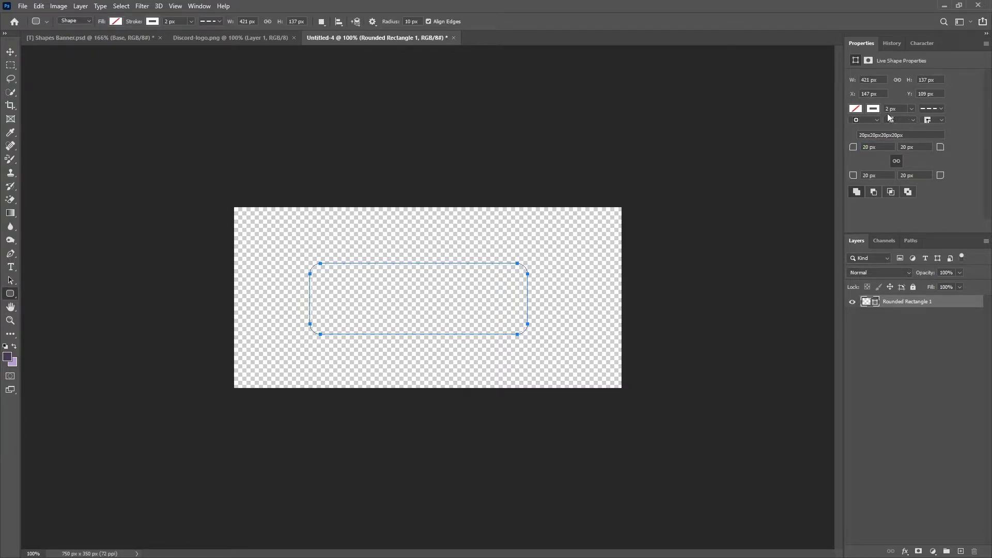
# - Remove the rounded rectangle's stroke and fill the shape with the recently used dark purple
pyautogui.click(874, 109)
pyautogui.click(856, 109)
pyautogui.click(855, 109)
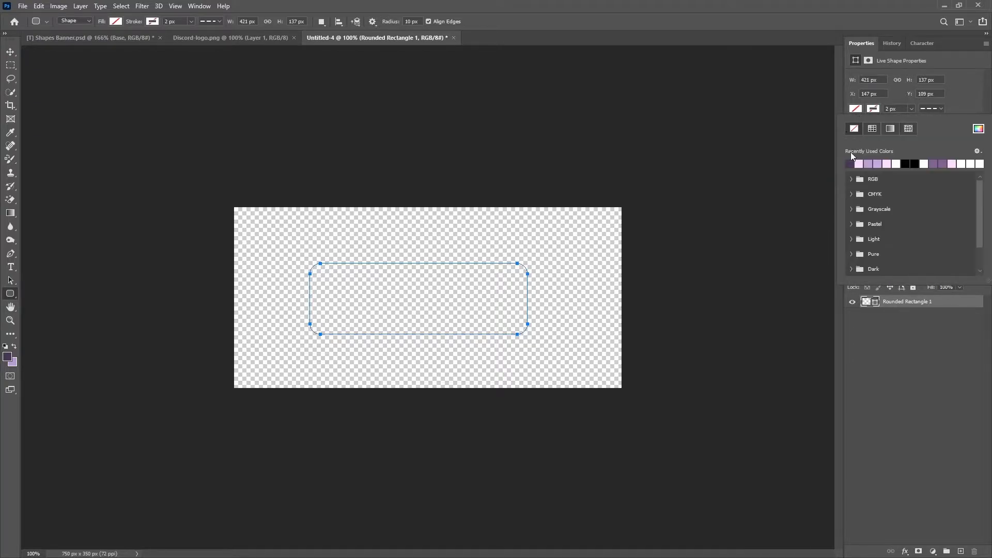
pyautogui.click(850, 163)
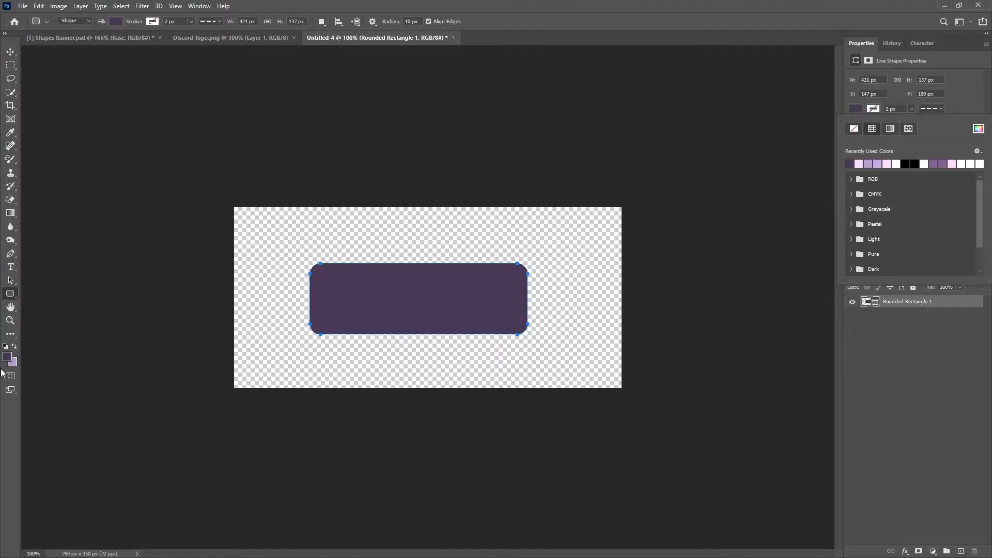
# - Set the rounded rectangle's width to 555 px and its height to 160 px
pyautogui.click(882, 81)
pyautogui.click(882, 81)
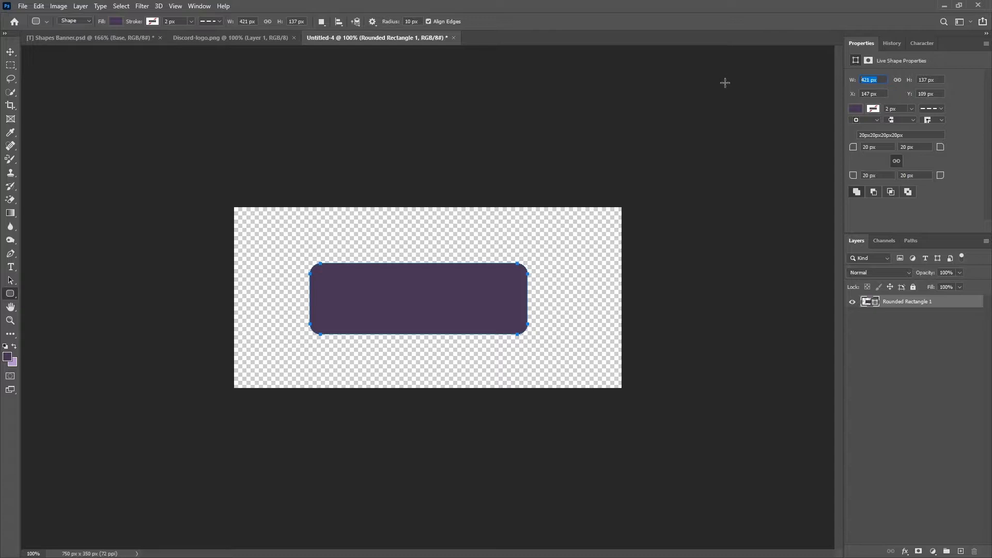
pyautogui.write('555')
pyautogui.press('Return')
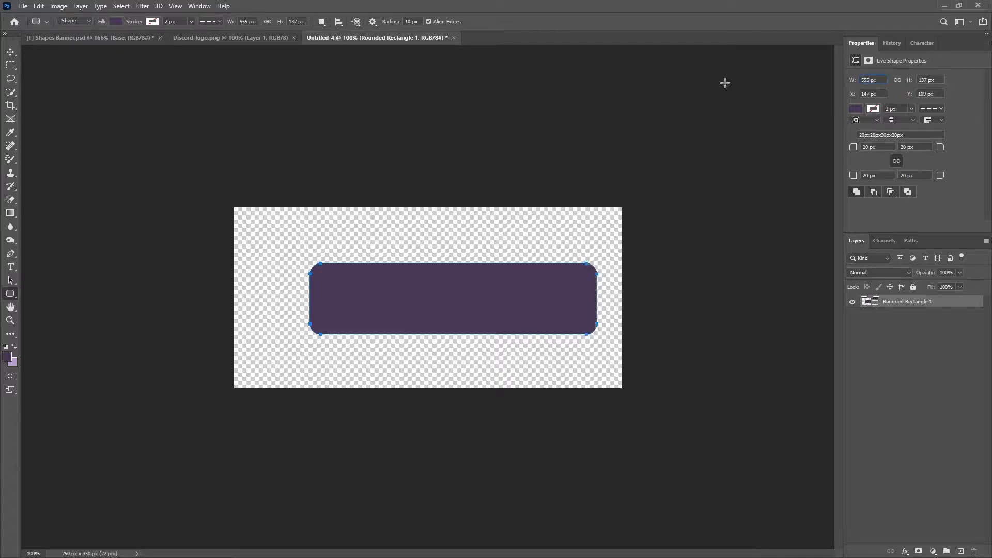
pyautogui.press('Tab')
pyautogui.write('160')
pyautogui.press('Return')
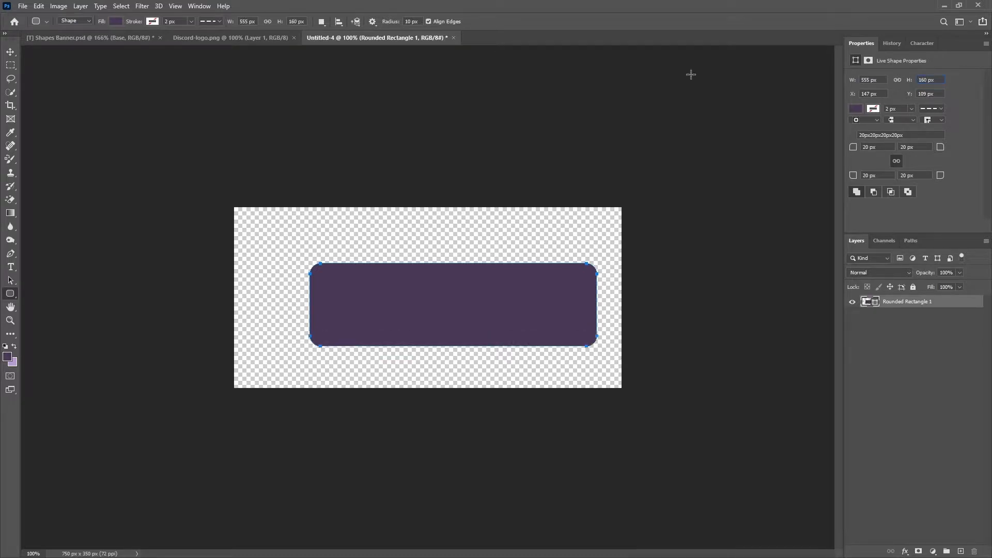
# - Group the rounded rectangle layer, name the group Main Area and give it a red color label
pyautogui.press('v')
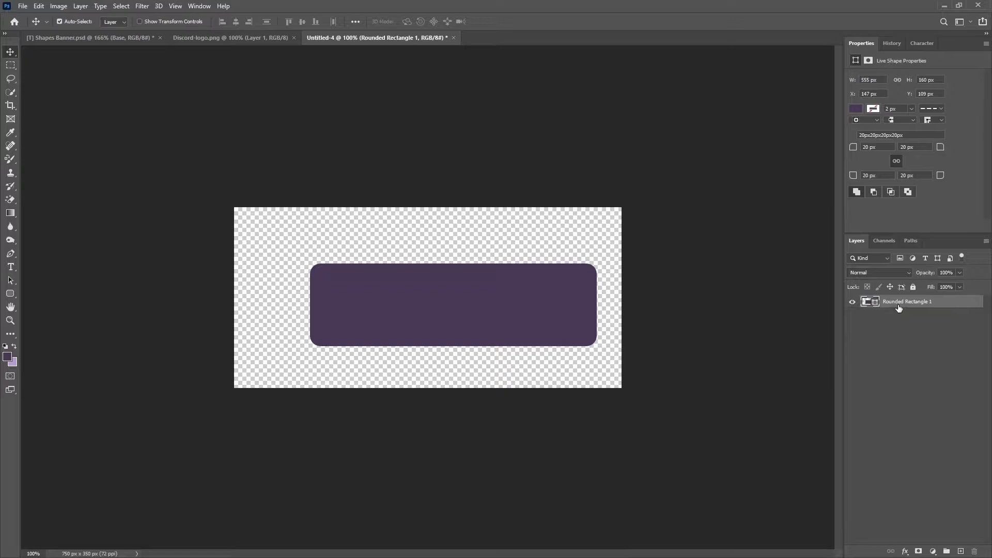
pyautogui.hotkey('ctrl', 'g')
pyautogui.doubleClick(891, 301)
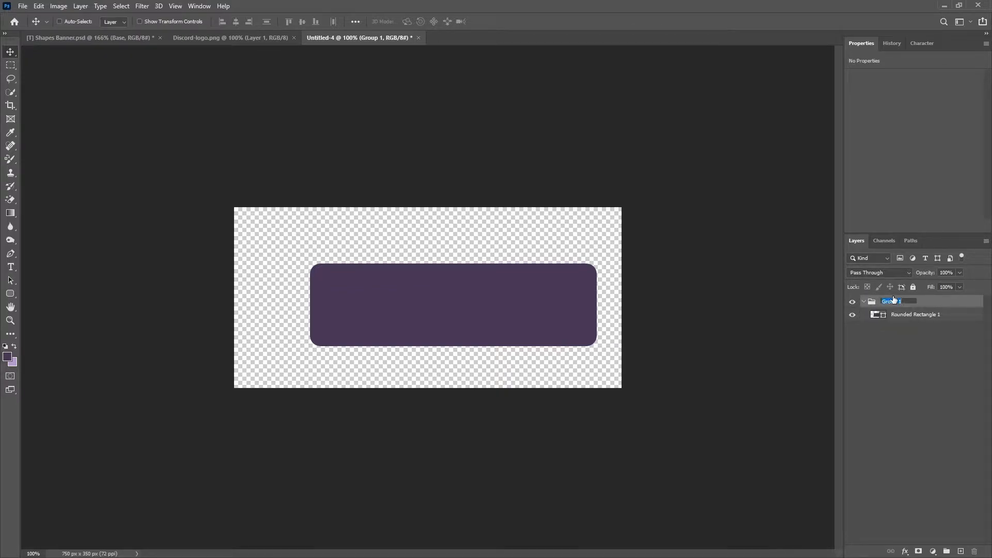
pyautogui.write('Main Area')
pyautogui.press('Return')
pyautogui.rightClick(852, 302)
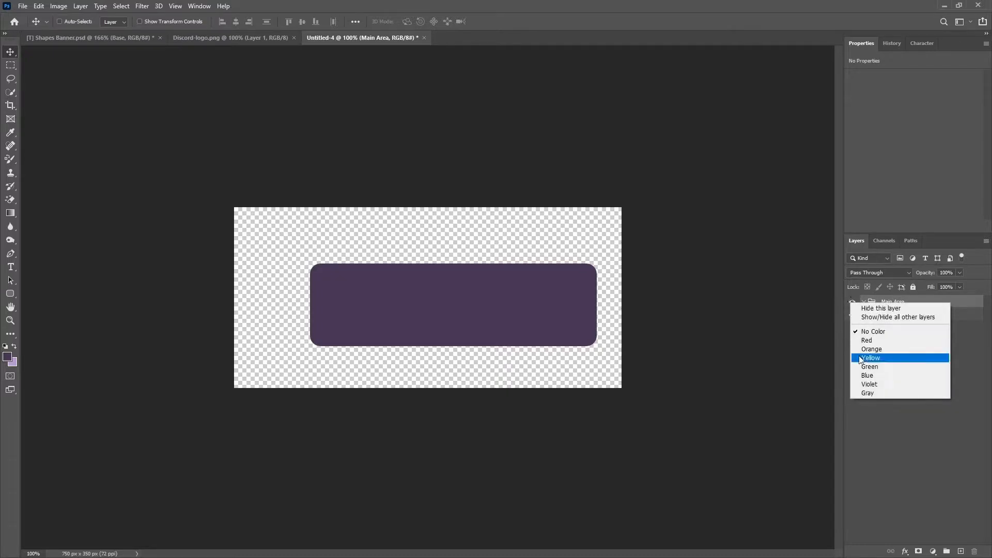
pyautogui.click(876, 339)
# - Rename the rounded rectangle layer inside the Main Area group as Base
pyautogui.click(910, 317)
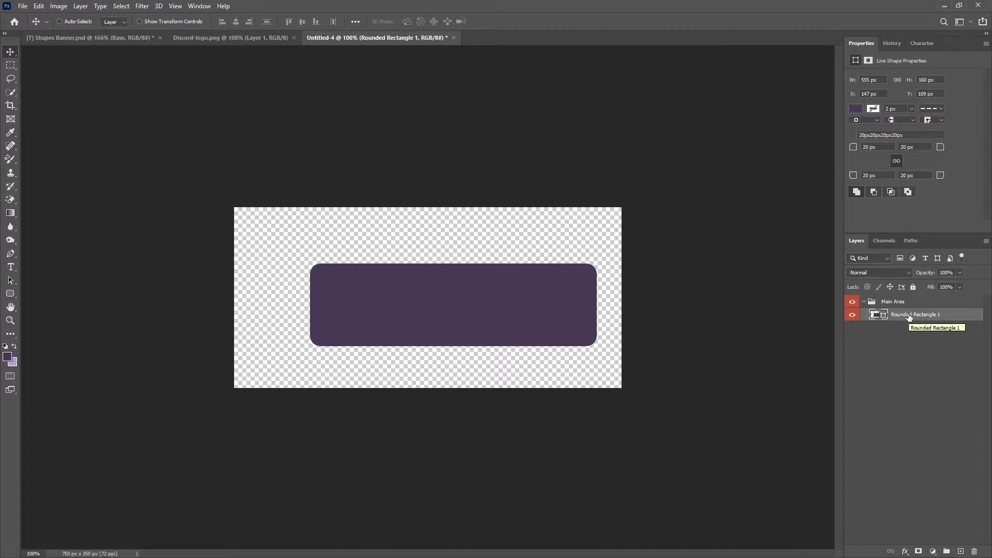
pyautogui.doubleClick(909, 317)
pyautogui.write('Base')
pyautogui.press('Return')
# - Move the Base shape toward the center of the canvas, to about X 89 px and Y 95 px
pyautogui.moveTo(443, 317)
pyautogui.mouseDown()
pyautogui.moveTo(407, 317)
pyautogui.moveTo(429, 301)
pyautogui.moveTo(443, 306)
pyautogui.moveTo(434, 304)
pyautogui.mouseUp()
pyautogui.scroll(5, 280, 343)
pyautogui.scroll(-4, 281, 311)
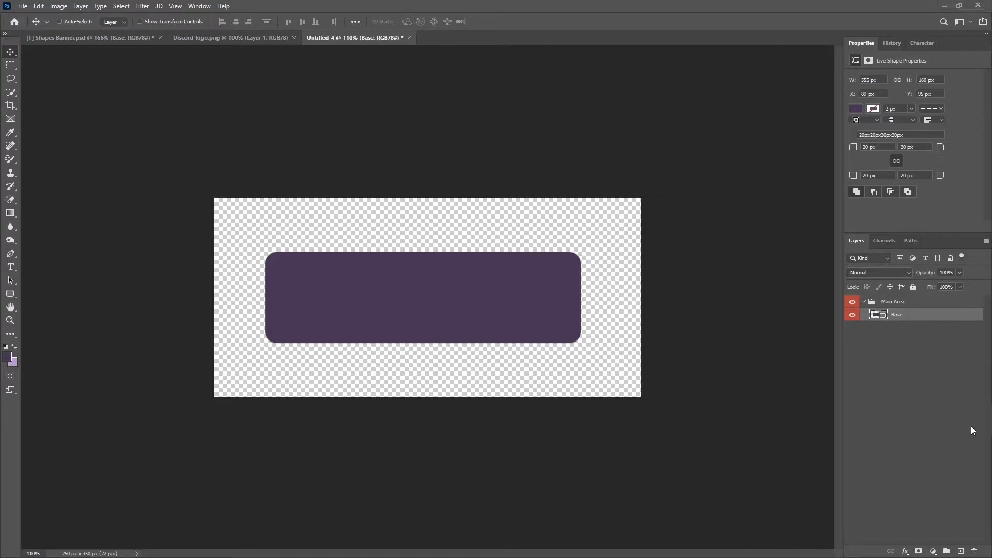
# - Add a new layer clipped to Base for a rectangle shape and set the foreground color to 825d93
pyautogui.click(961, 551)
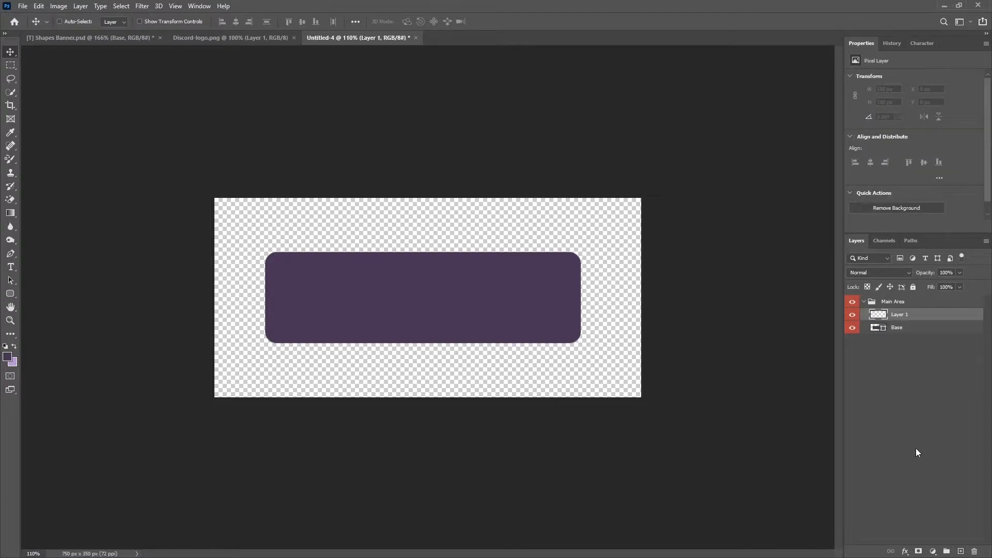
pyautogui.keyDown('alt'); pyautogui.click(904, 321); pyautogui.keyUp('alt')
pyautogui.click(10, 293)
pyautogui.click(43, 295)
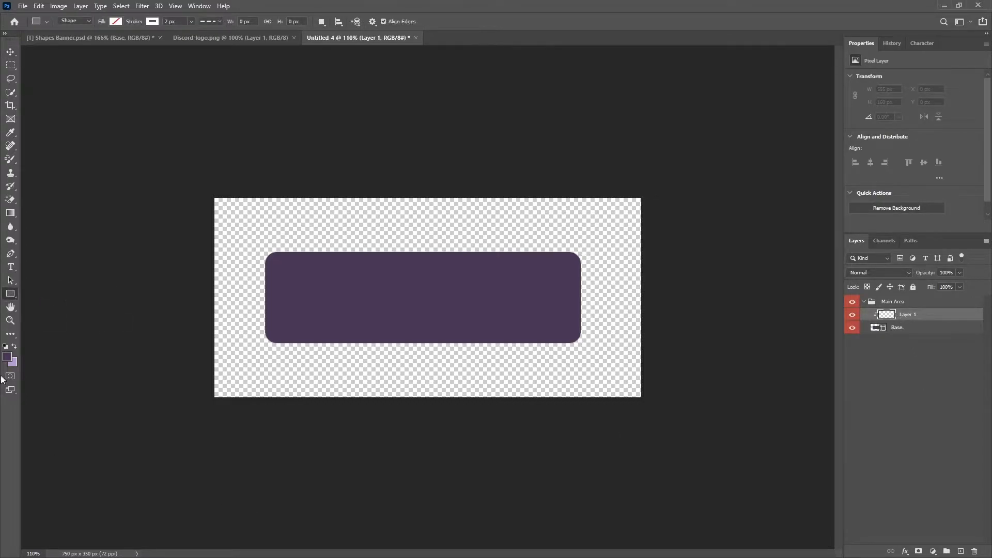
pyautogui.click(7, 356)
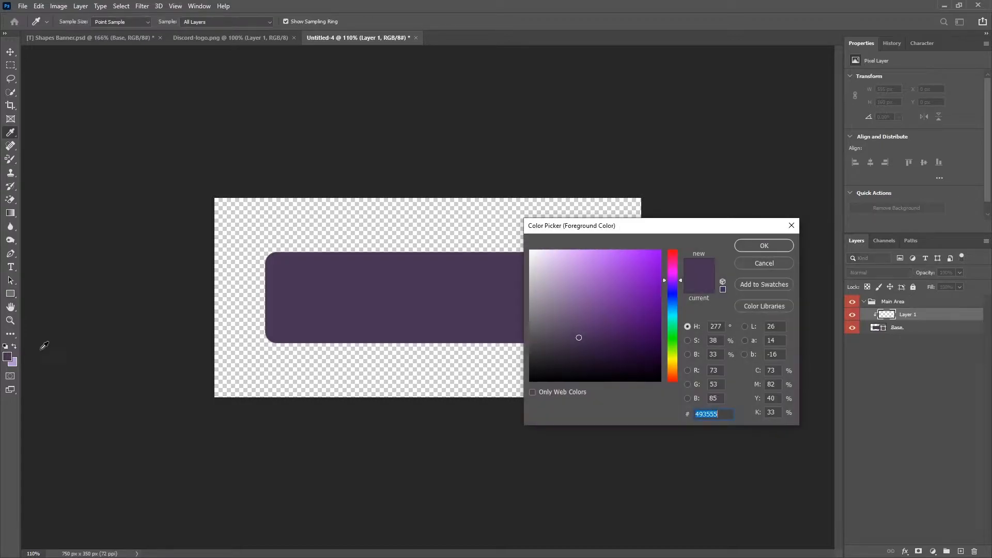
pyautogui.write('825d93')
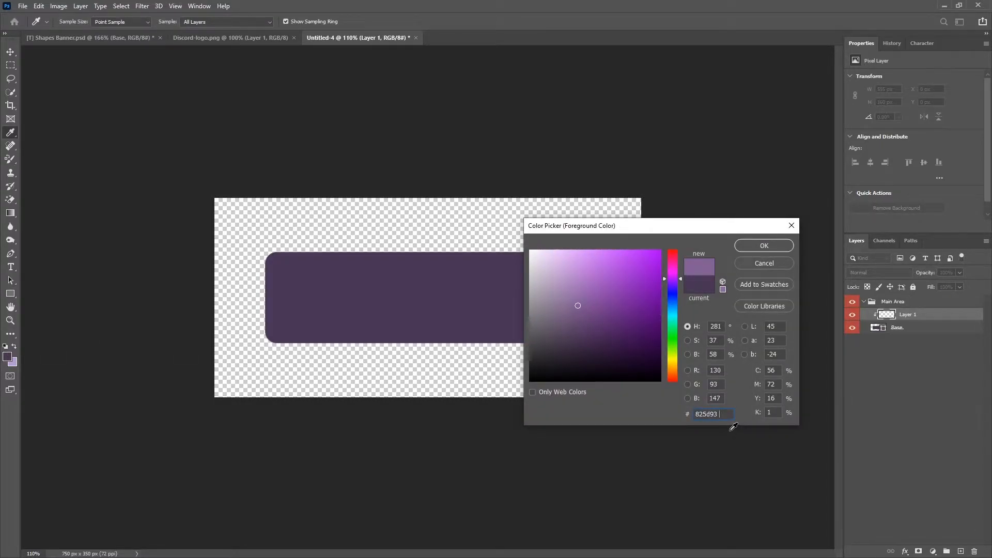
pyautogui.click(765, 245)
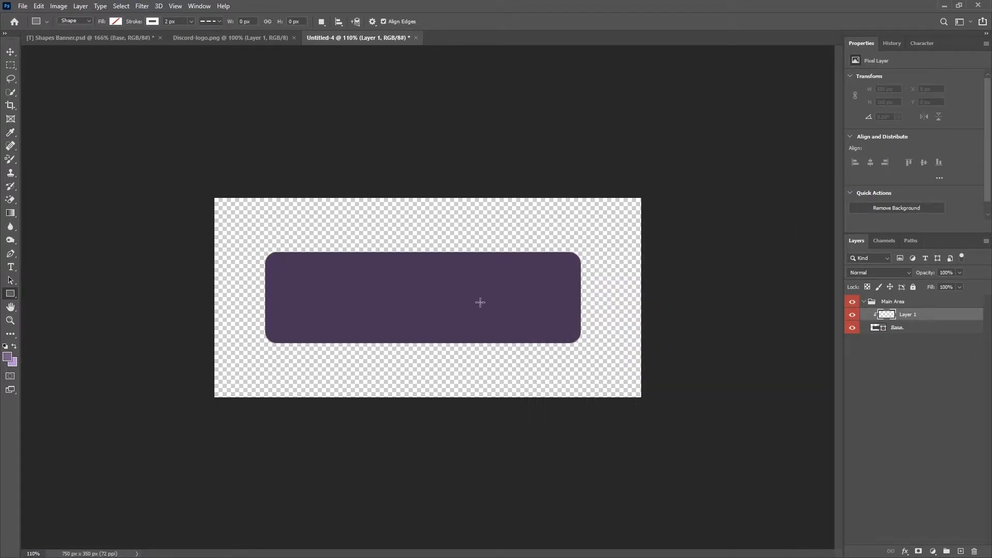
# - Draw a square of about 245 px over the Base's lower right corner and enlarge it to about 329 × 335 px
pyautogui.moveTo(481, 306); pyautogui.dragTo(639, 483)
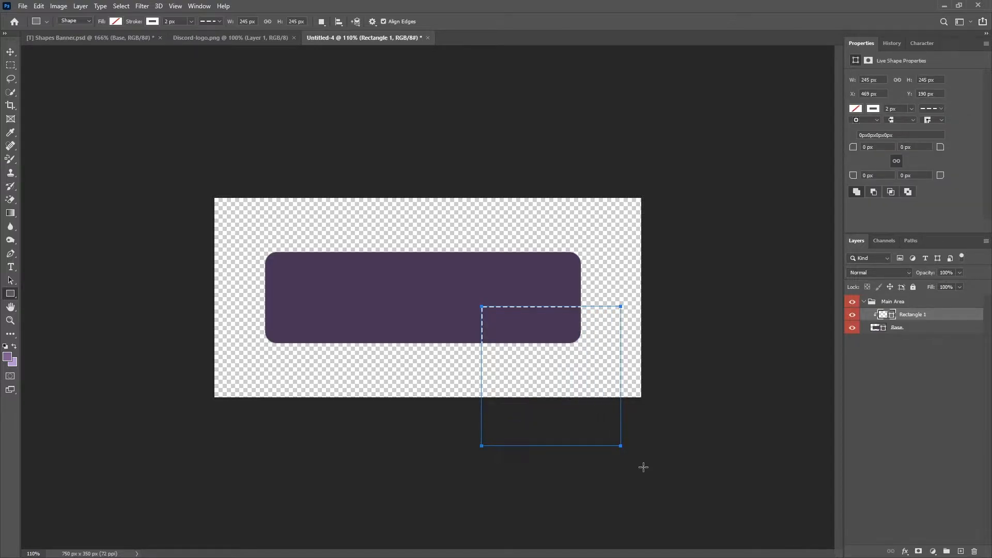
pyautogui.hotkey('ctrl', 't')
pyautogui.moveTo(621, 446); pyautogui.dragTo(669, 496)
pyautogui.click(487, 21)
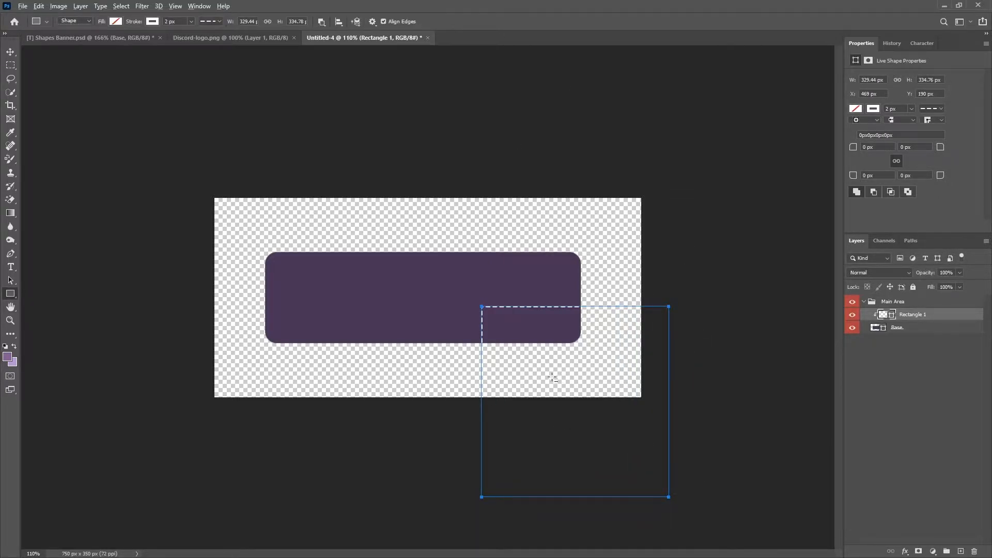
pyautogui.scroll(8, 551, 377)
pyautogui.scroll(-1, 451, 311)
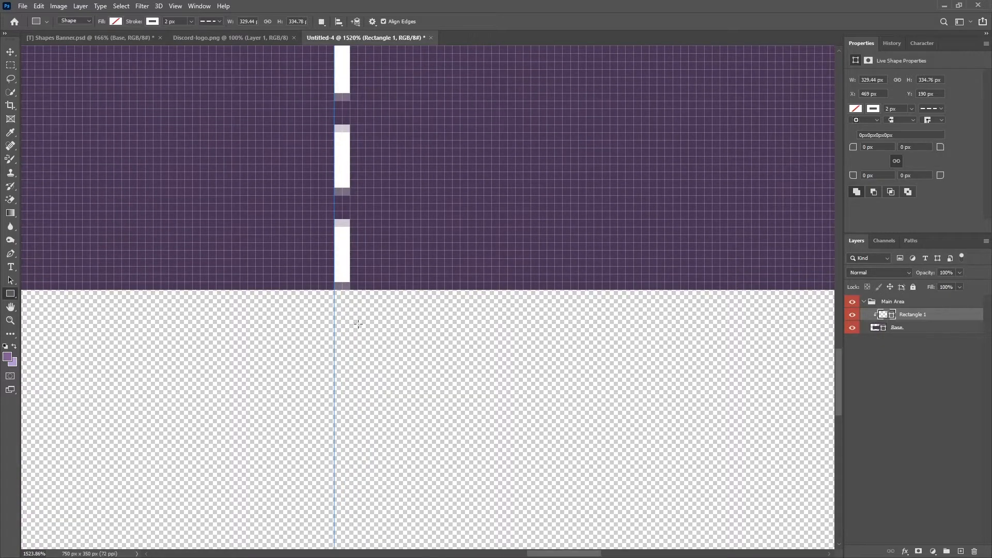
pyautogui.scroll(-6, 439, 350)
pyautogui.scroll(-2, 515, 301)
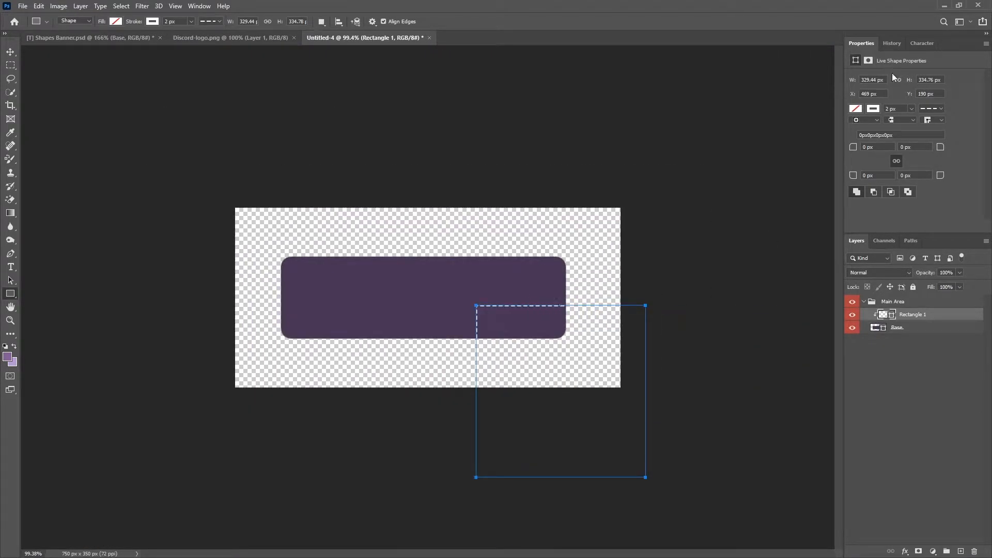
# - Fill the square over the Base's lower right corner with 825d93 and remove its stroke
pyautogui.click(860, 109)
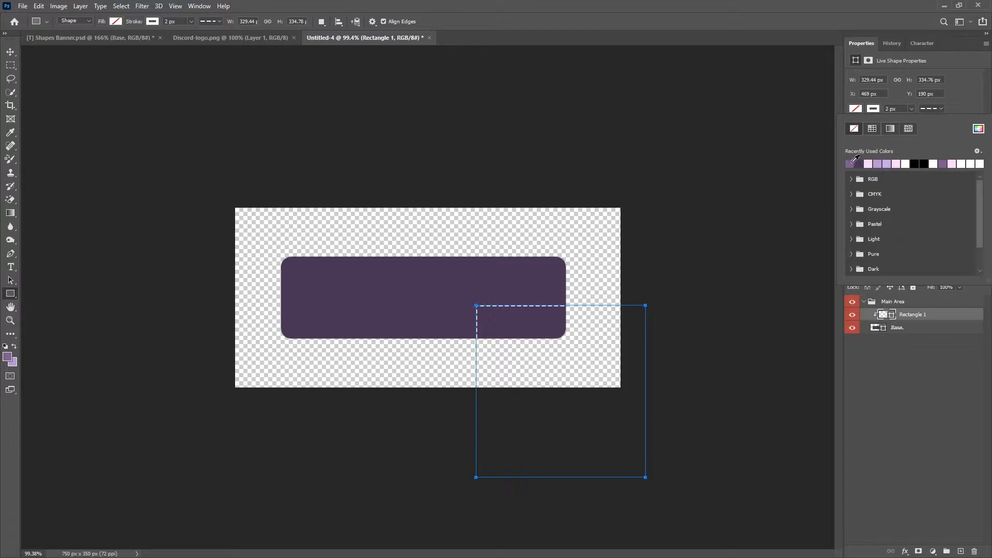
pyautogui.click(852, 161)
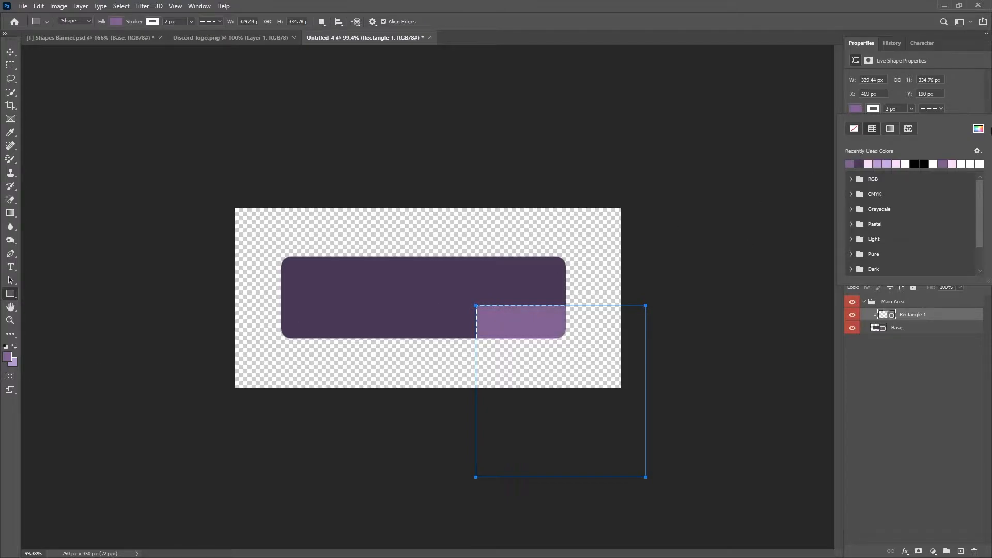
pyautogui.click(978, 128)
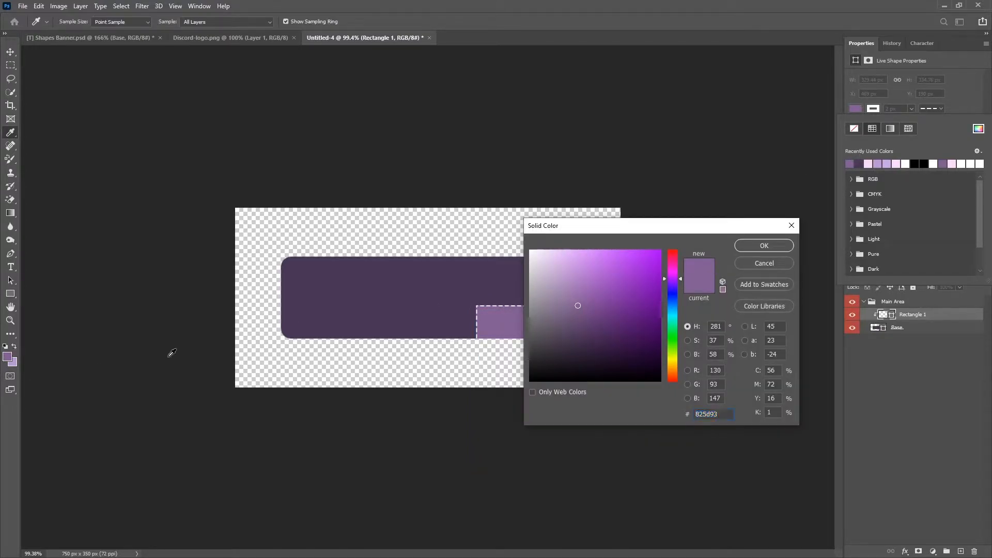
pyautogui.click(780, 246)
pyautogui.click(967, 87)
pyautogui.click(874, 109)
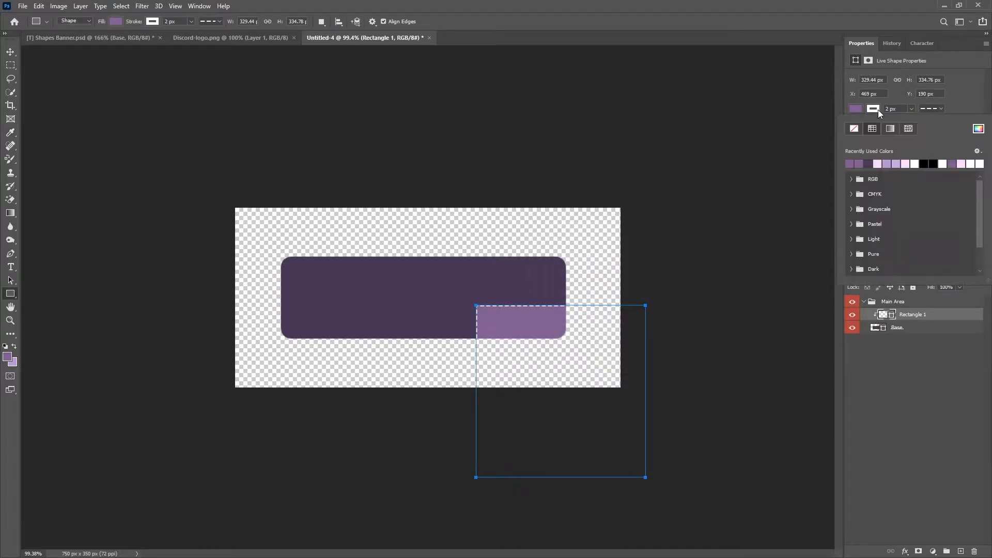
pyautogui.click(853, 129)
# - Rotate the square to -45° and center it at about X 644 px, Y 318 px, so it cuts diagonally across the Base's right end
pyautogui.hotkey('ctrl', 't')
pyautogui.moveTo(681, 266); pyautogui.dragTo(568, 254)
pyautogui.hotkey('ctrl', '+')
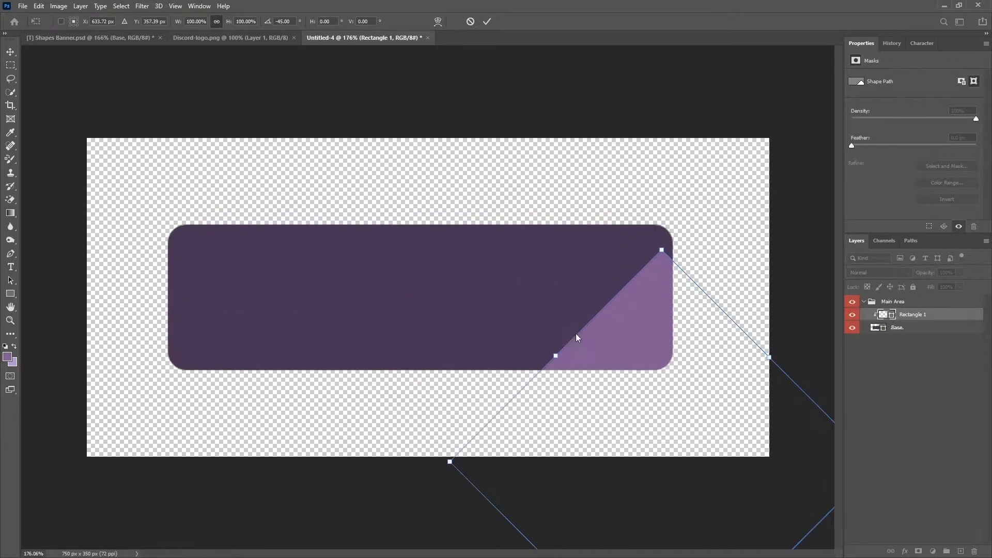
pyautogui.moveTo(668, 418); pyautogui.dragTo(679, 383)
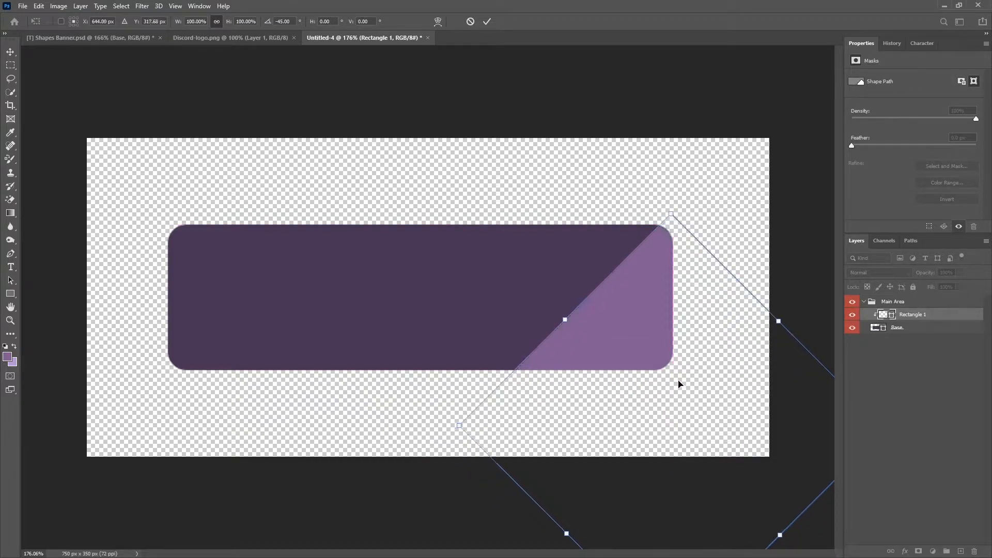
pyautogui.click(487, 22)
# - Rasterize the rotated rectangle layer and add a layer mask to it
pyautogui.rightClick(917, 317)
pyautogui.click(842, 281)
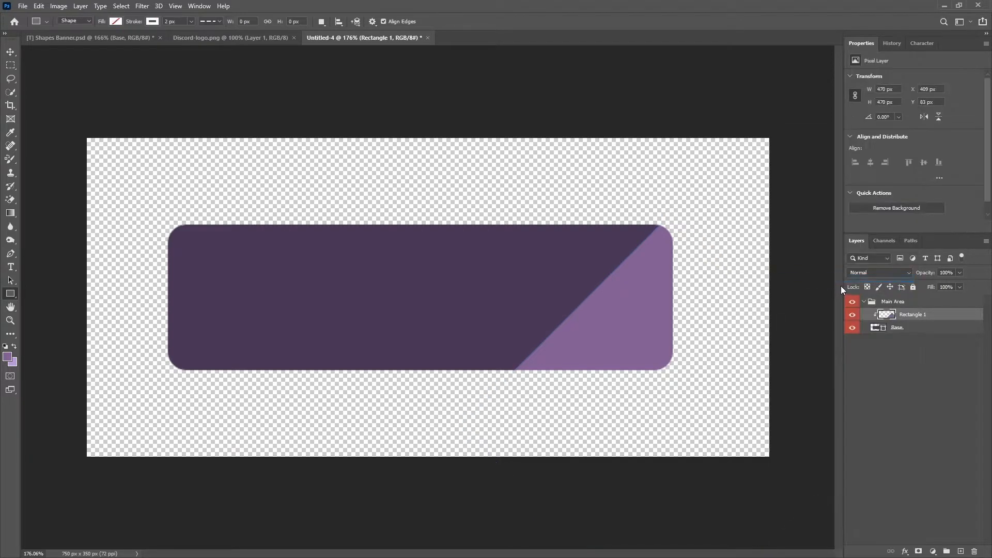
pyautogui.click(918, 552)
# - Fade the purple corner's diagonal edge into the Base with black linear gradients on the layer mask
pyautogui.click(6, 214)
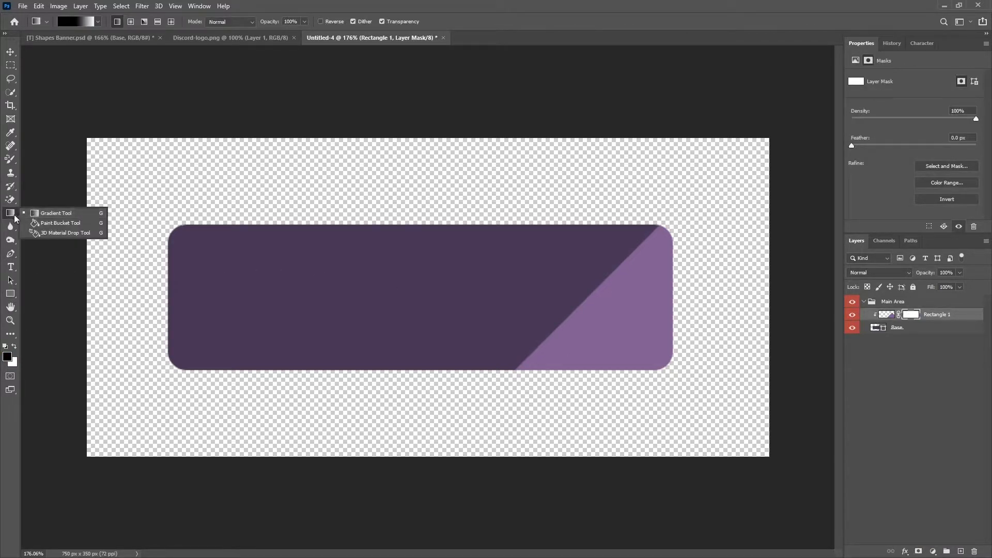
pyautogui.click(9, 215)
pyautogui.moveTo(541, 271); pyautogui.dragTo(628, 345)
pyautogui.moveTo(541, 269); pyautogui.dragTo(662, 351)
pyautogui.moveTo(583, 306); pyautogui.dragTo(640, 336)
# - Set the faded corner rectangle layer's opacity to 80%
pyautogui.click(10, 52)
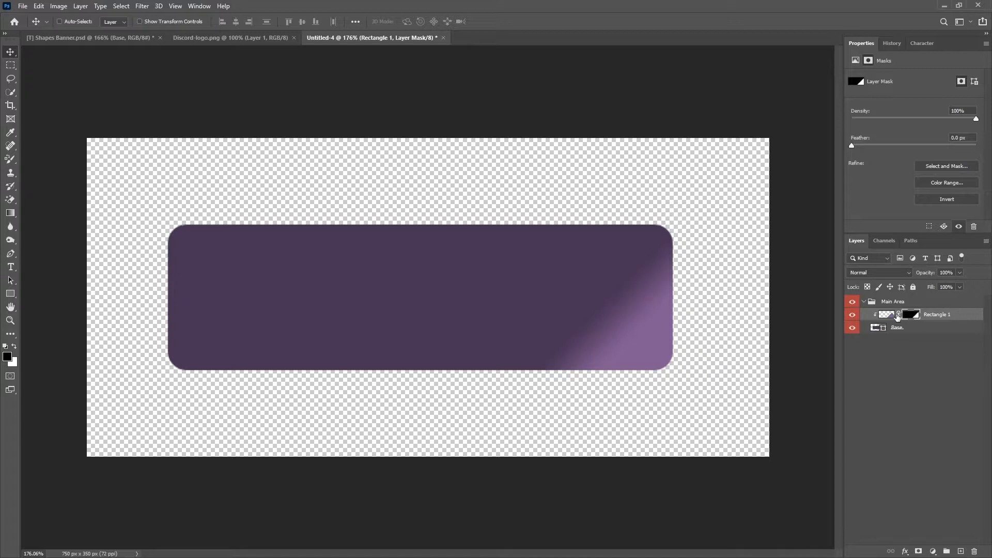
pyautogui.click(895, 314)
pyautogui.scroll(-3, 549, 316)
pyautogui.click(945, 272)
pyautogui.write('90')
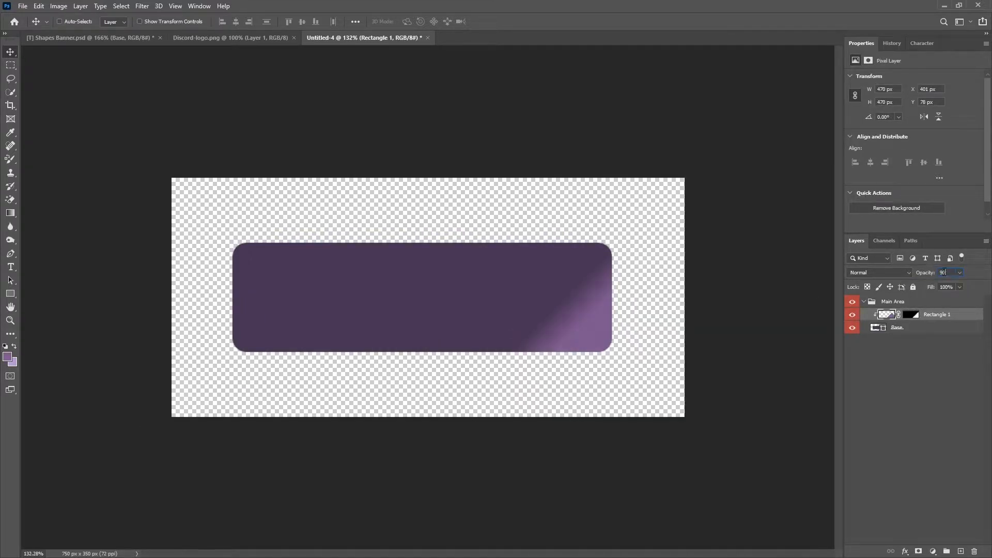
pyautogui.press('BackSpace')
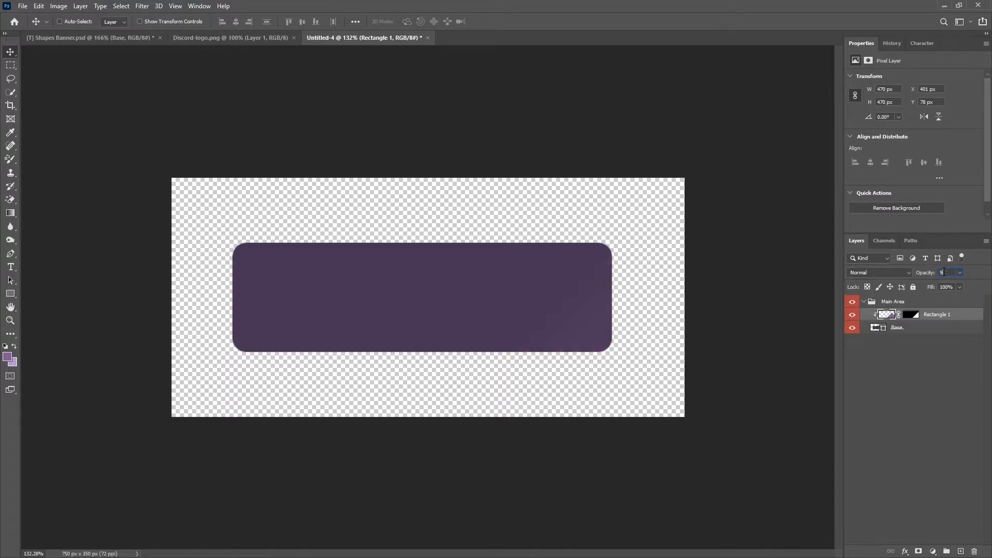
pyautogui.write('0')
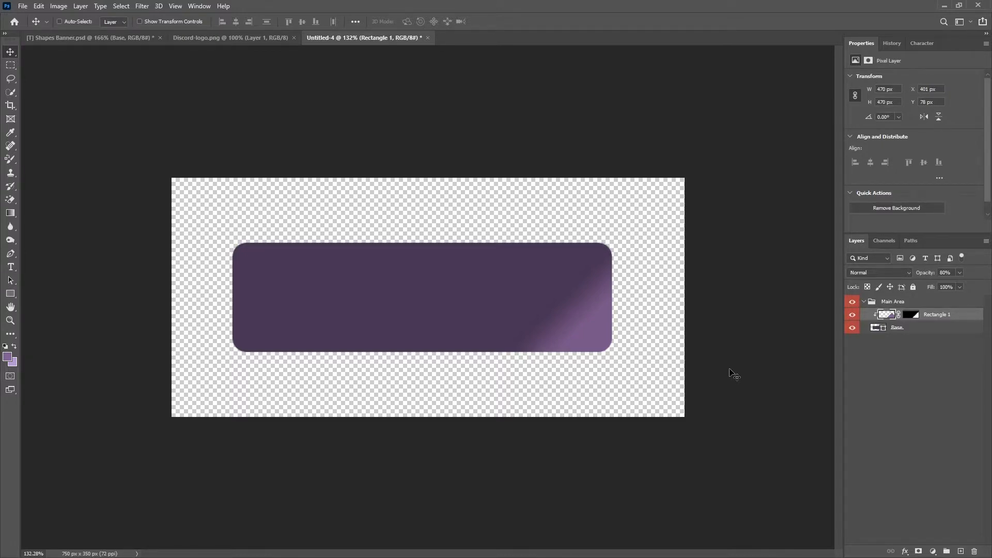
# - Rename the faded rectangle layer as Right Corner Gradient
pyautogui.doubleClick(933, 314)
pyautogui.write('Right Corner Gradient')
pyautogui.press('Return')
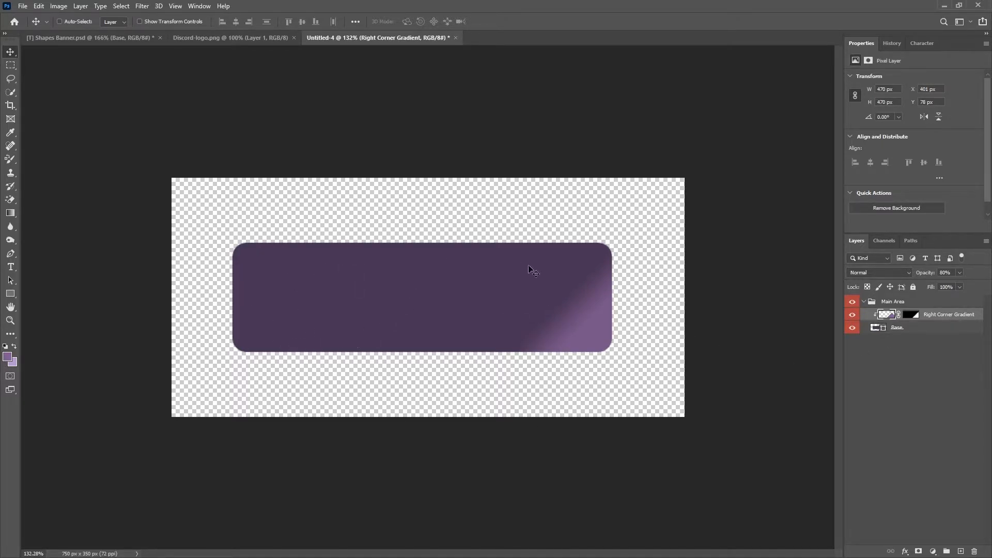
# - Set the foreground color to c5a7e0 and add a new clipped layer above Right Corner Gradient
pyautogui.click(8, 357)
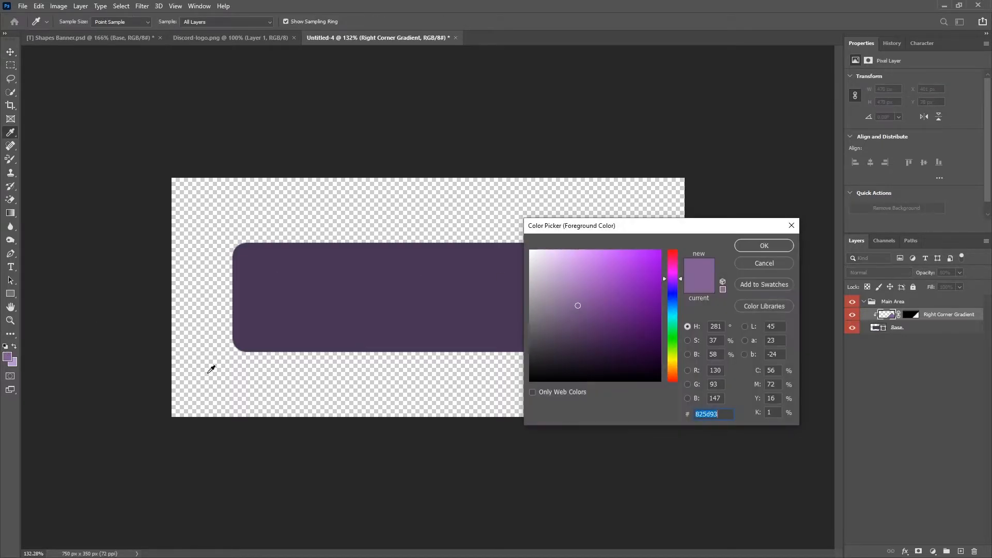
pyautogui.write('c5a7e0')
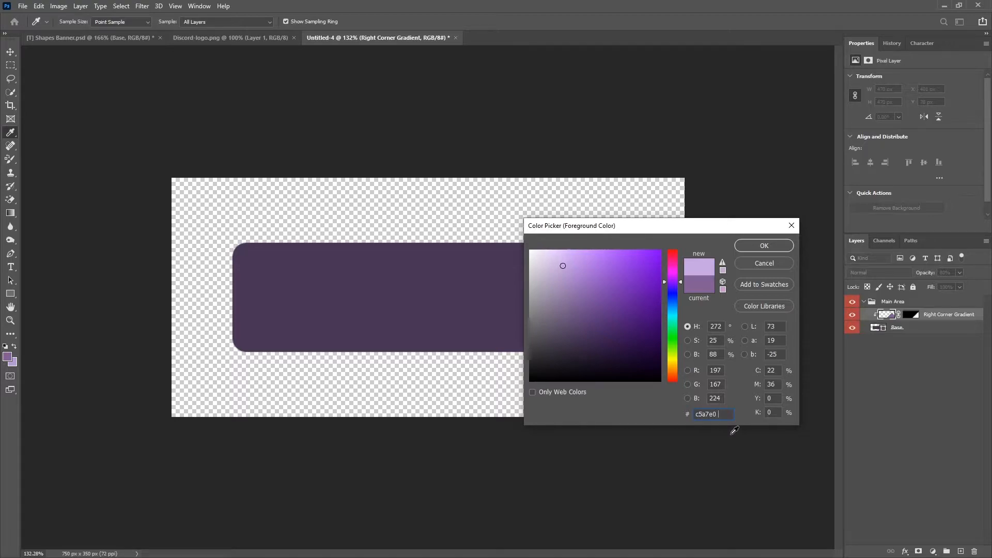
pyautogui.click(770, 248)
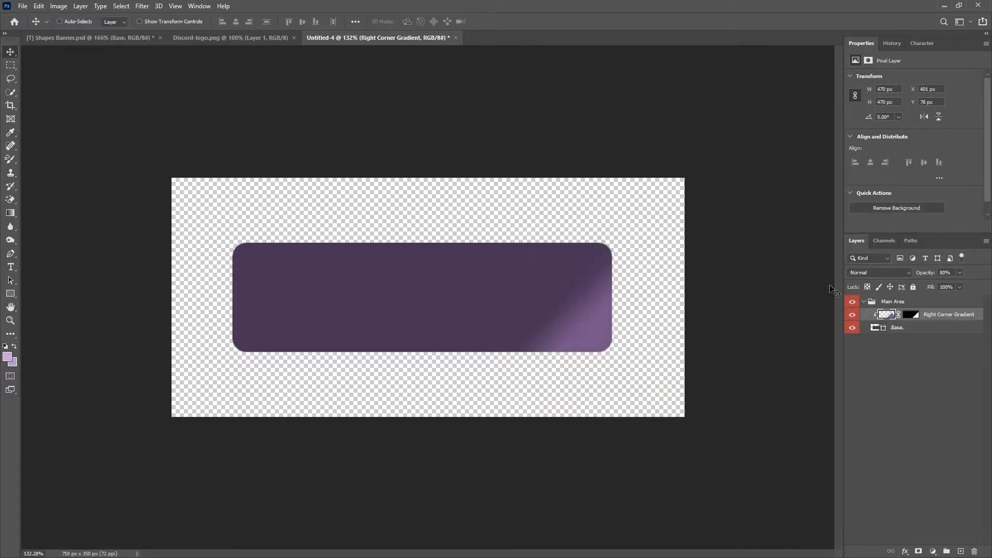
pyautogui.click(959, 551)
pyautogui.keyDown('alt'); pyautogui.click(915, 321); pyautogui.keyUp('alt')
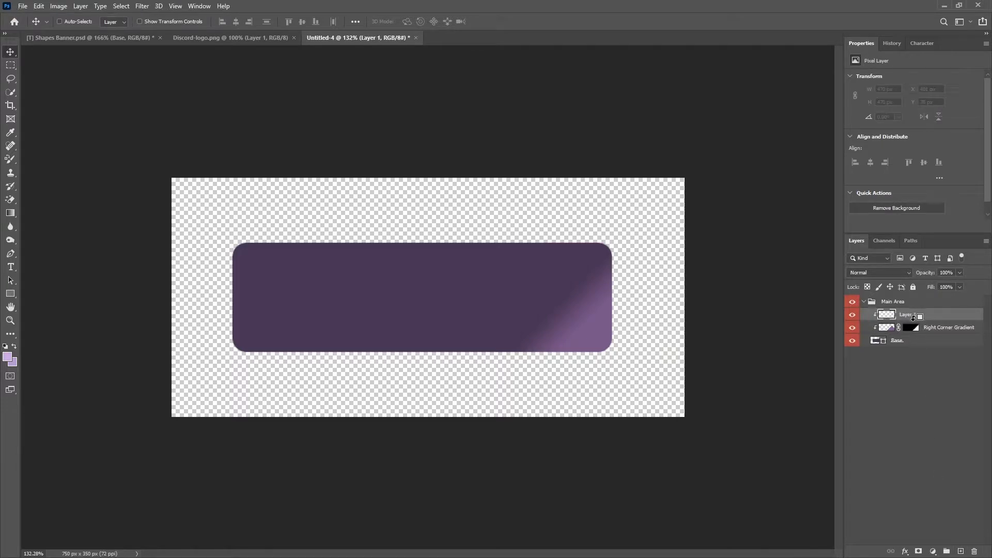
# - Draw a large square over the left and middle of the Base with a c5a7e0 fill and no stroke
pyautogui.click(7, 295)
pyautogui.rightClick(5, 296)
pyautogui.click(47, 293)
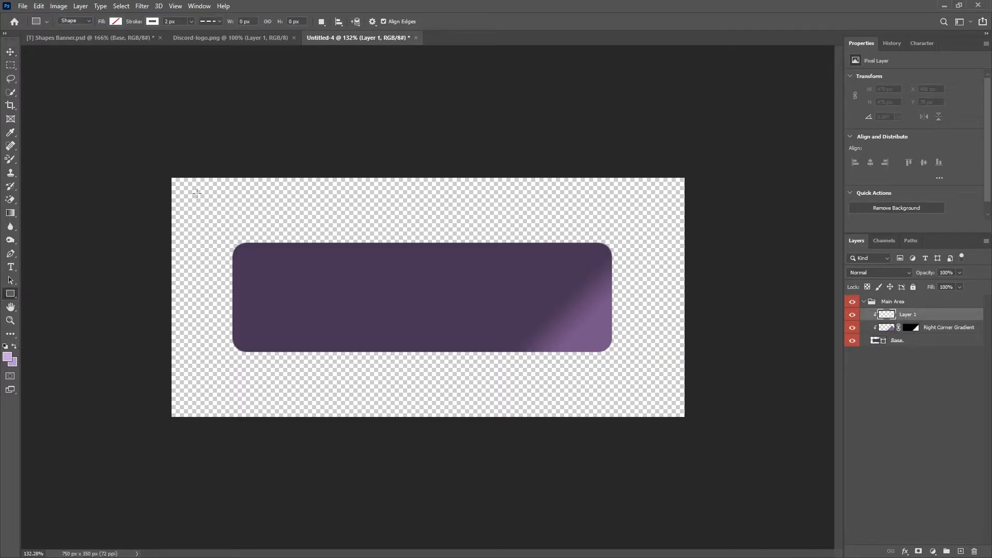
pyautogui.click(116, 22)
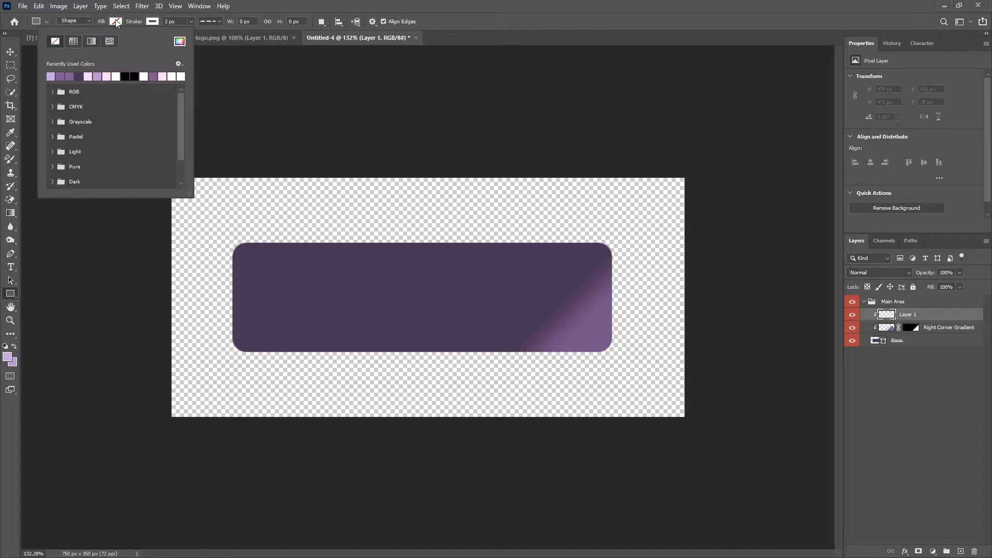
pyautogui.click(53, 76)
pyautogui.click(157, 23)
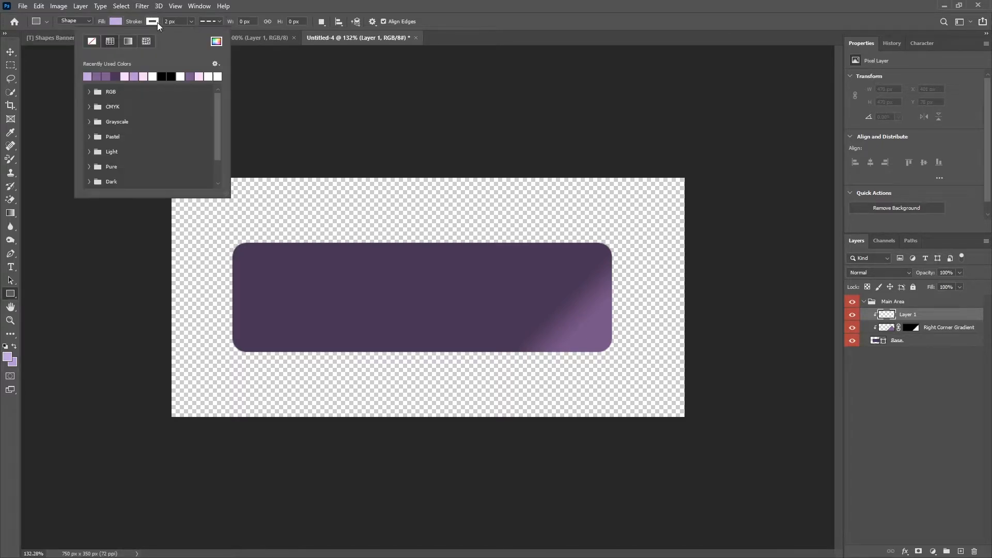
pyautogui.click(92, 41)
pyautogui.moveTo(229, 210); pyautogui.dragTo(578, 486)
# - Rotate the light purple square to 45° and center it at about X 116 px, Y 175 px
pyautogui.hotkey('ctrl', 't')
pyautogui.moveTo(534, 173); pyautogui.dragTo(624, 265)
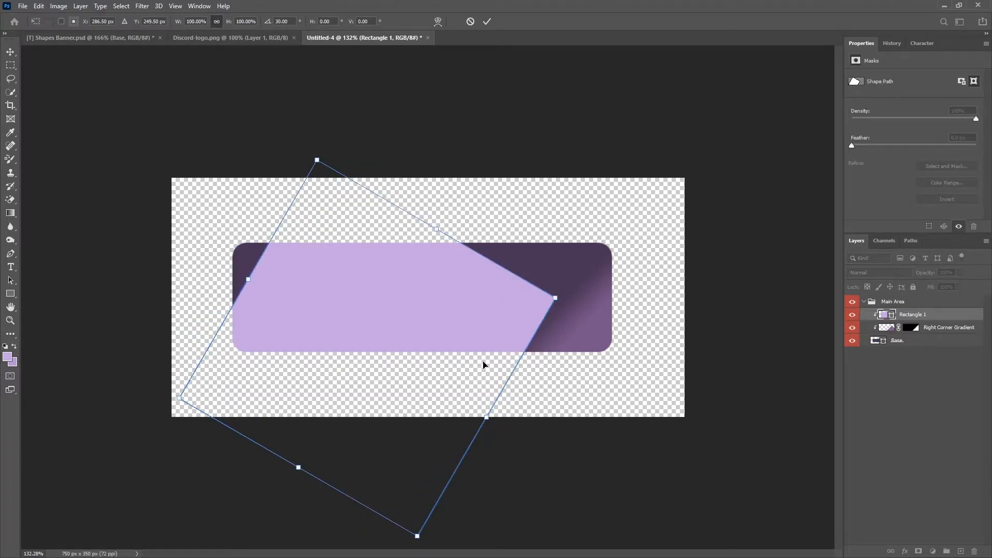
pyautogui.moveTo(556, 231); pyautogui.dragTo(603, 270)
pyautogui.moveTo(468, 374); pyautogui.dragTo(368, 312)
pyautogui.moveTo(514, 265); pyautogui.dragTo(496, 281)
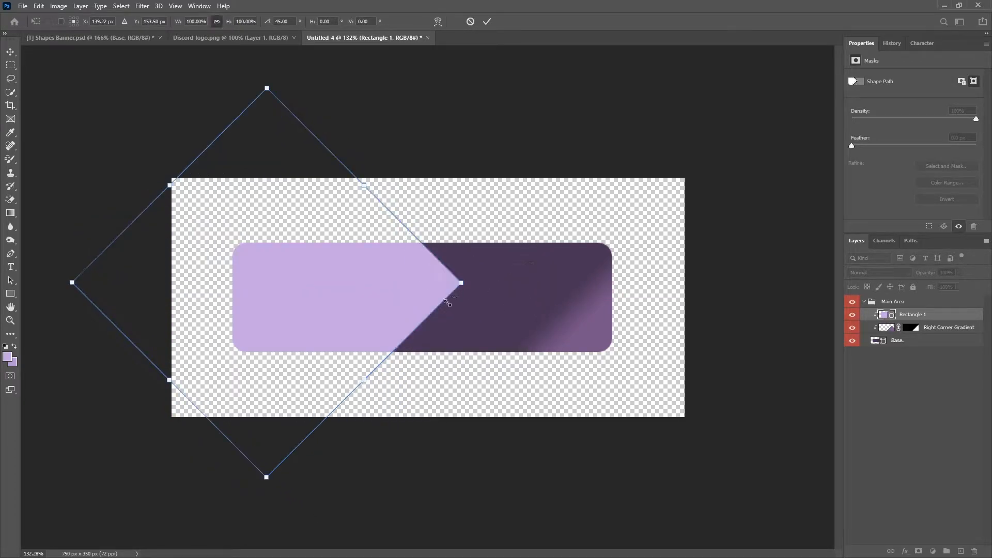
pyautogui.moveTo(412, 283); pyautogui.dragTo(396, 297)
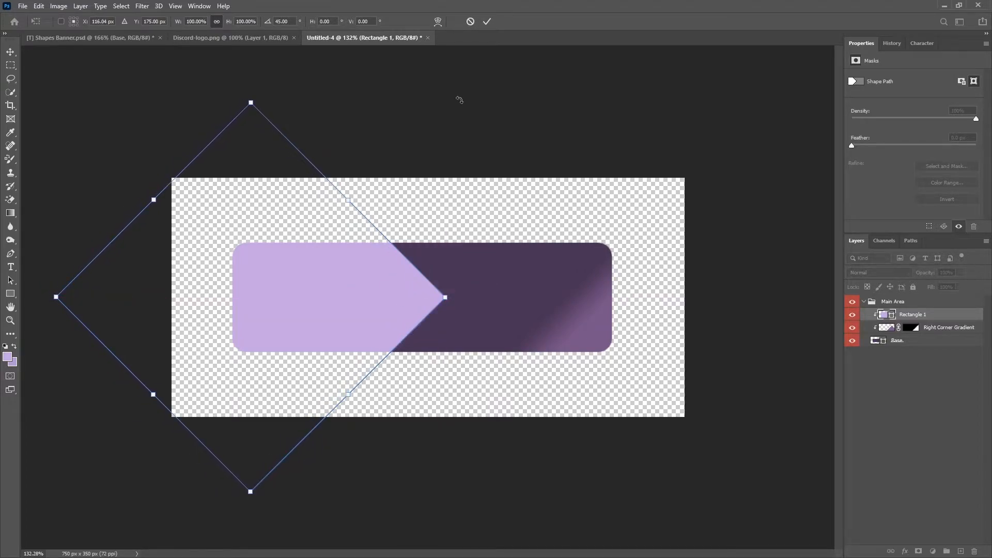
pyautogui.click(487, 21)
# - Move the light purple diamond right until its tip lies just past the Base's center, keeping it vertically centered
pyautogui.scroll(2, 287, 173)
pyautogui.press('v')
pyautogui.moveTo(311, 286); pyautogui.dragTo(422, 320)
pyautogui.moveTo(426, 319); pyautogui.dragTo(434, 328)
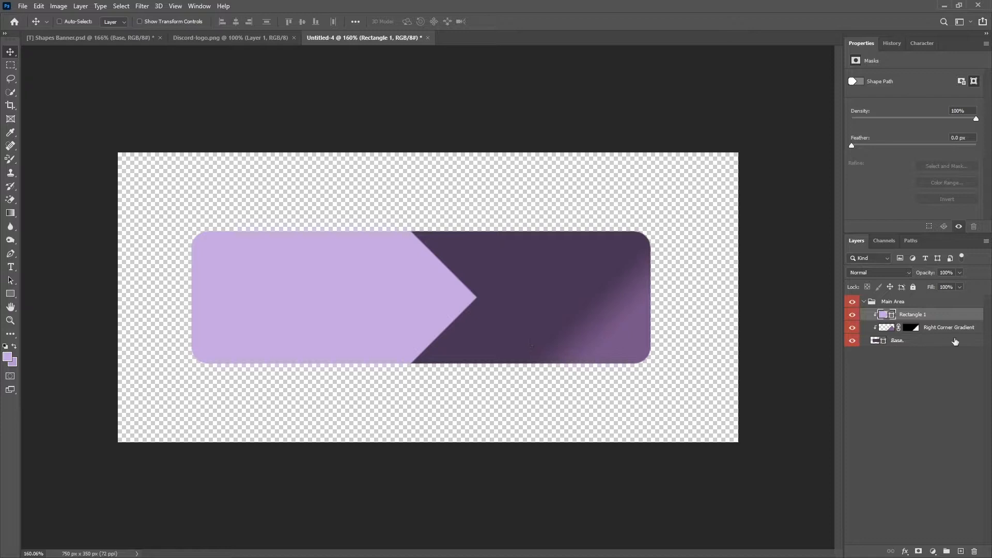
# - Duplicate the diamond, clip the copy to the Base, and place it below the original's tip with a narrow diagonal gap between them
pyautogui.hotkey('ctrl', 'j')
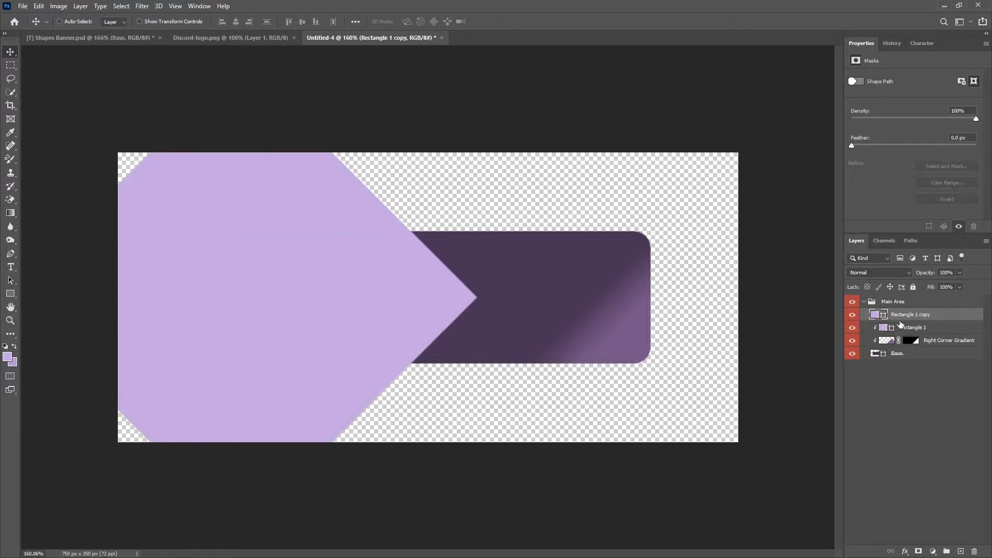
pyautogui.moveTo(294, 228); pyautogui.dragTo(504, 451)
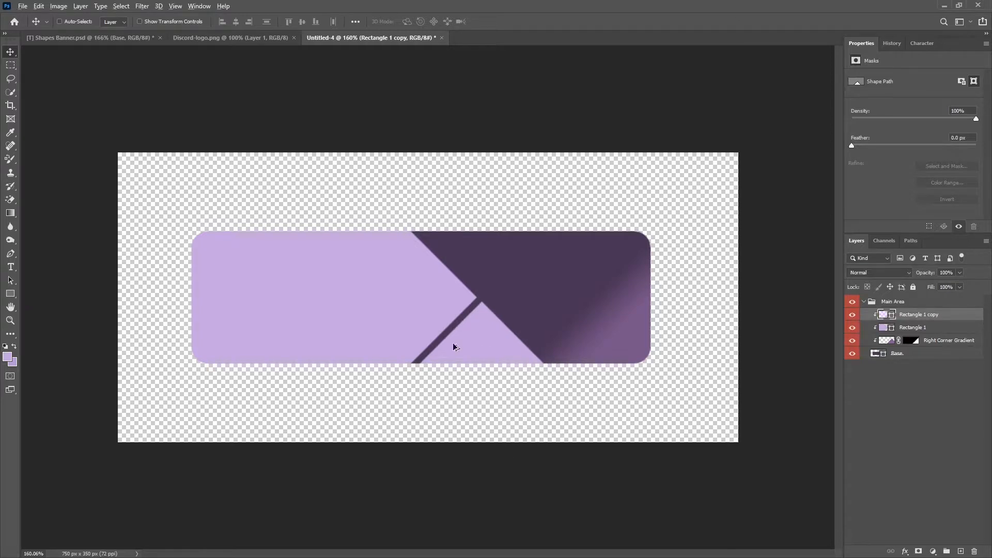
pyautogui.scroll(5, 484, 343)
pyautogui.scroll(4, 517, 294)
pyautogui.moveTo(565, 308); pyautogui.dragTo(549, 306)
# - Nudge the diamond copy 1 px left and 1 px up to narrow the diagonal gap
pyautogui.scroll(-10, 565, 332)
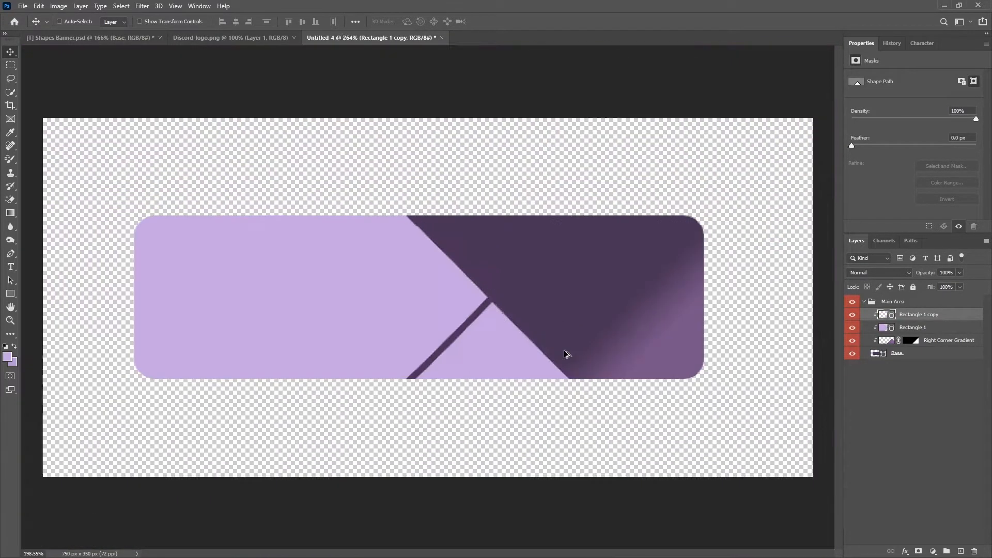
pyautogui.scroll(6, 435, 296)
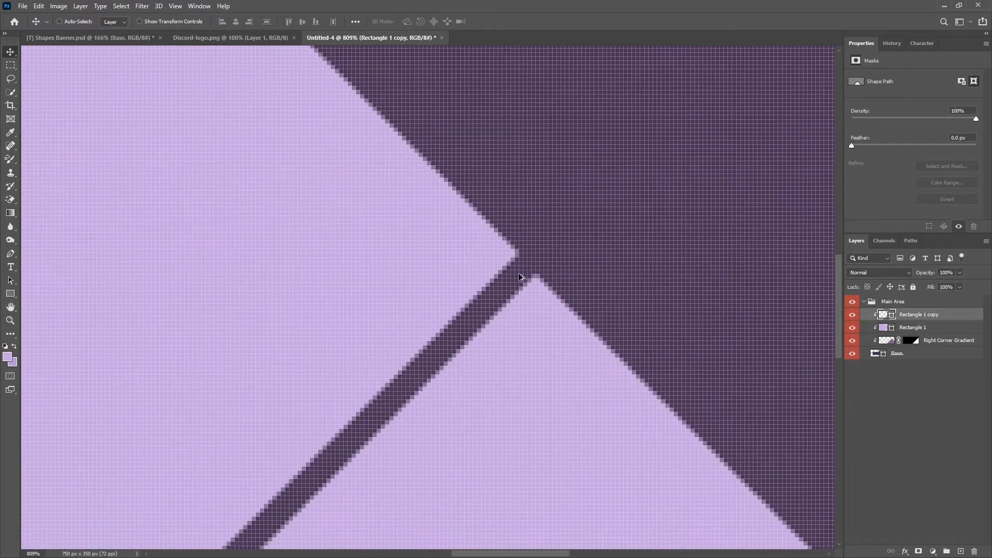
pyautogui.press('Left')
pyautogui.press('Up')
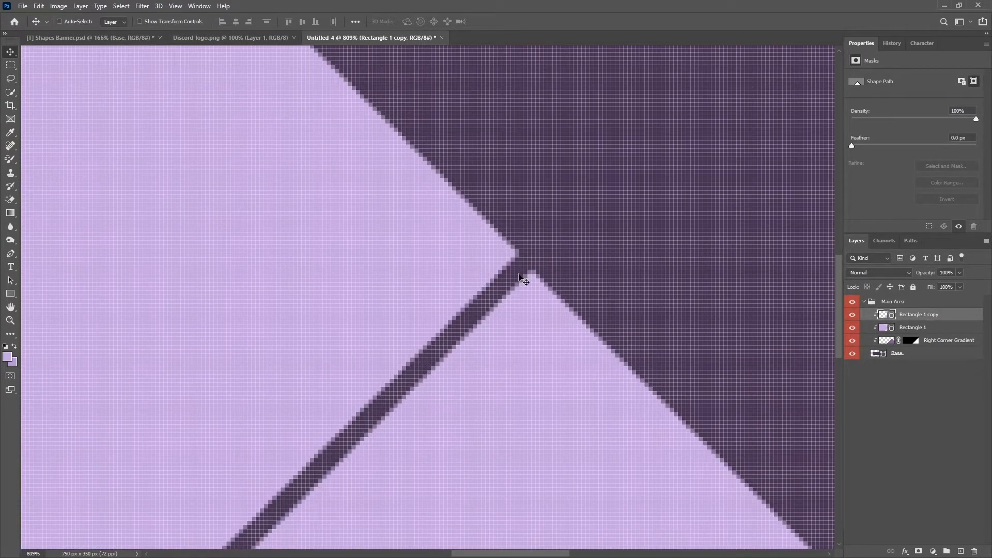
pyautogui.scroll(-8, 519, 279)
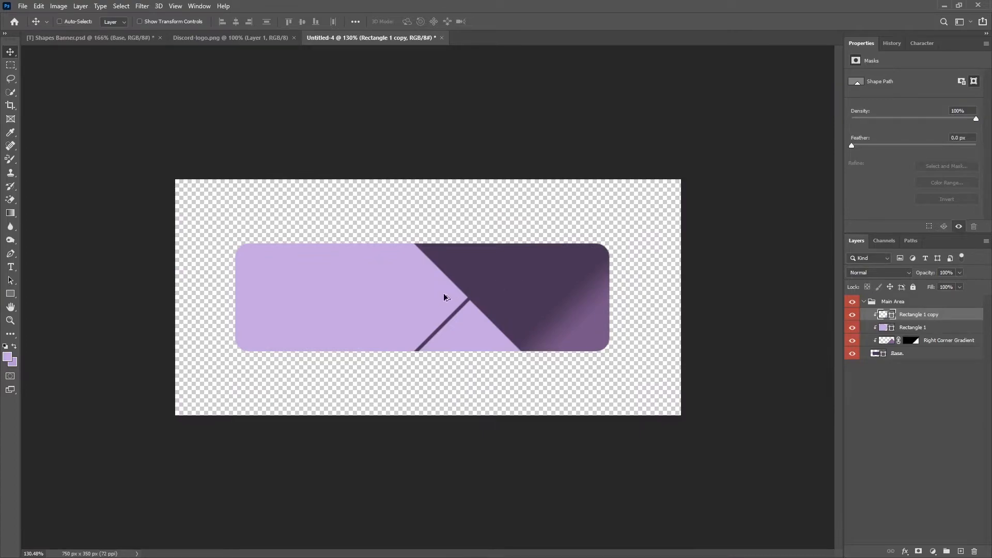
pyautogui.scroll(1, 445, 294)
pyautogui.scroll(2, 445, 288)
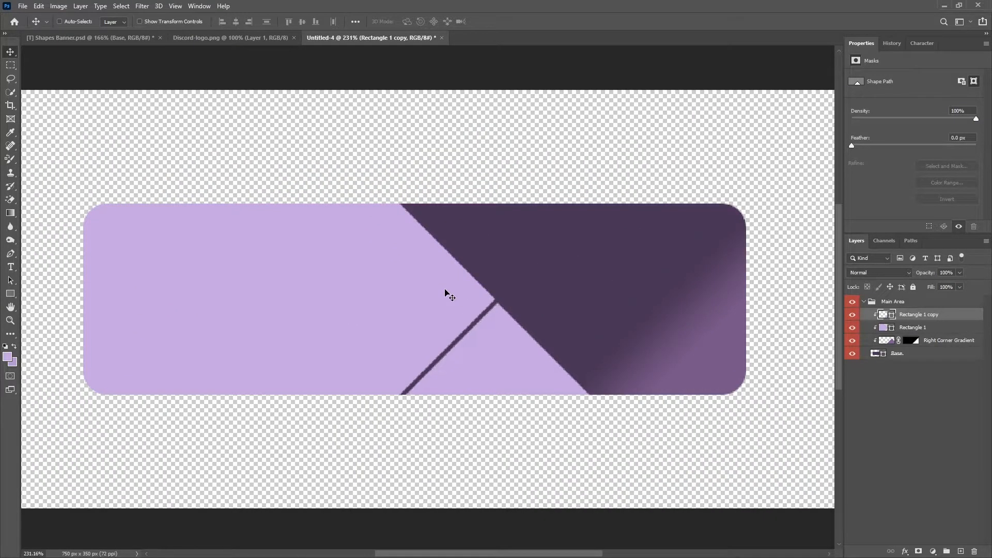
pyautogui.scroll(-4, 445, 291)
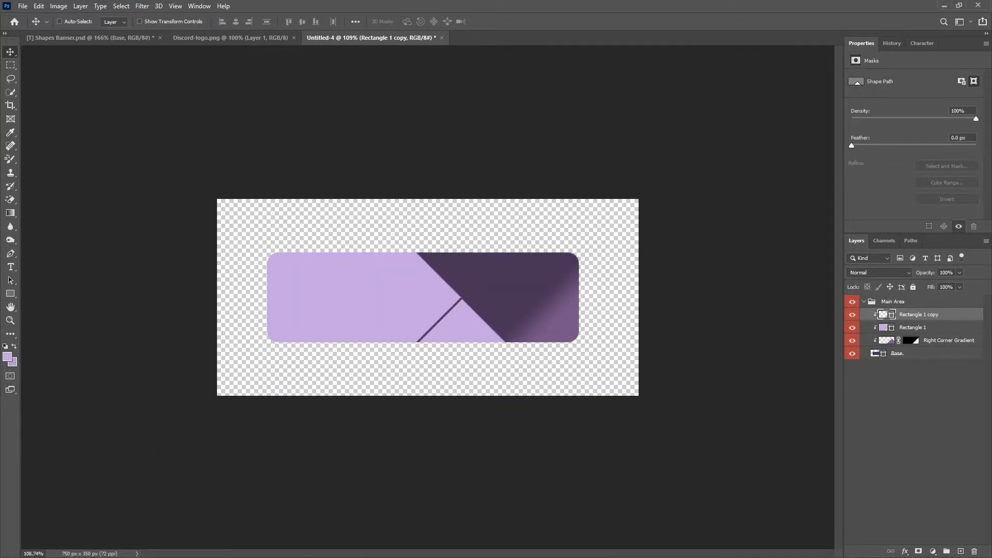
pyautogui.scroll(4, 479, 334)
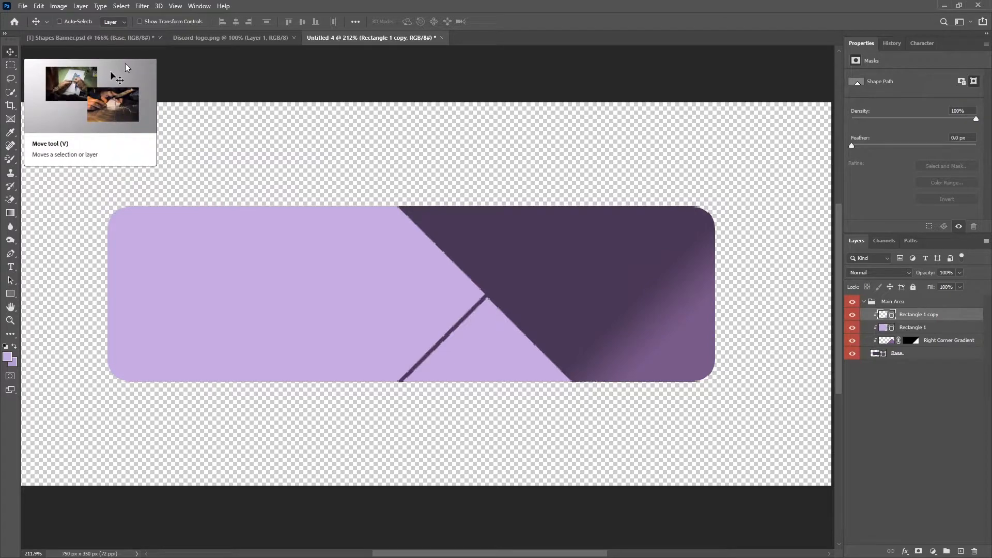
pyautogui.scroll(3, 507, 352)
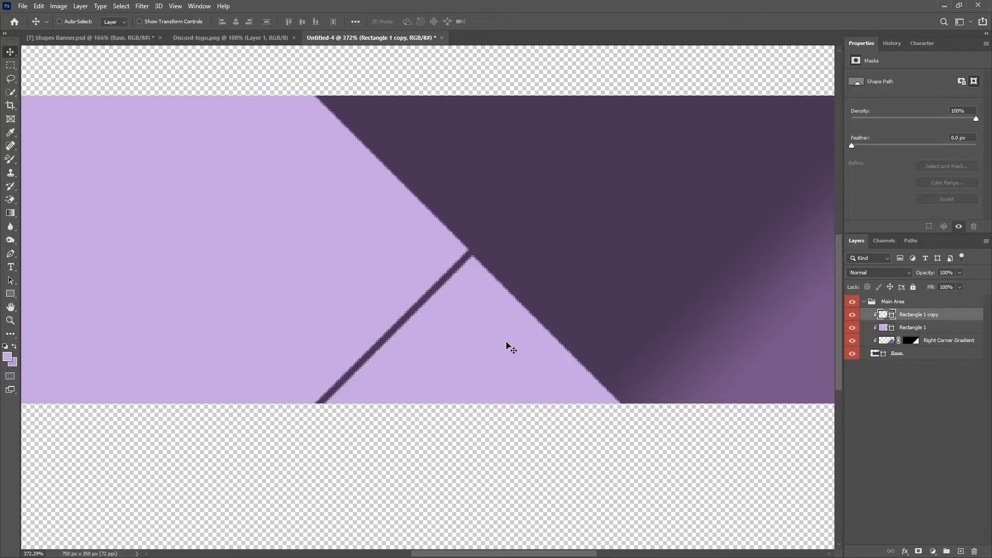
pyautogui.scroll(-3, 511, 350)
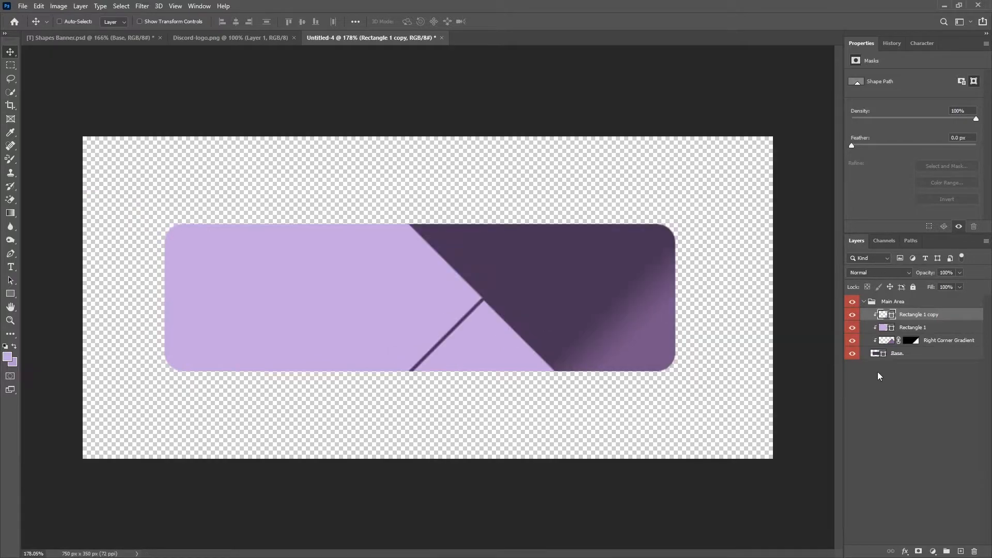
# - Rename the Rectangle 1 layer as Left Giant Square Top
pyautogui.doubleClick(914, 327)
pyautogui.write('Left Giant')
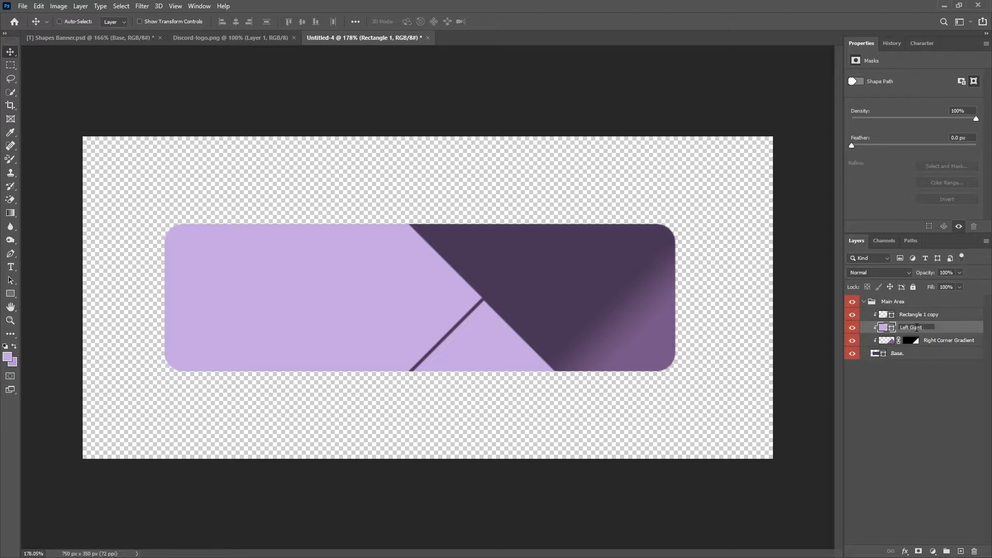
pyautogui.write(' Squae')
pyautogui.press('Return')
pyautogui.doubleClick(925, 327)
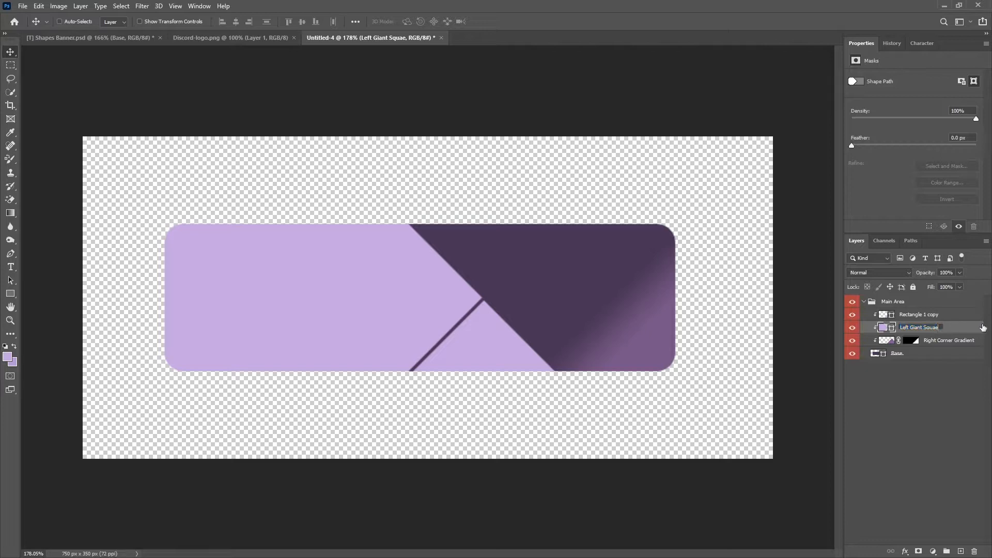
pyautogui.write('Left Giant Square TOp')
pyautogui.hotkey('ctrl', 'a')
pyautogui.press('Right')
pyautogui.write('p')
# - Reuse that layer name for the Rectangle 1 copy layer, changing it to Left Giant Square Bottom
pyautogui.hotkey('ctrl', 'a')
pyautogui.hotkey('ctrl', 'c')
pyautogui.doubleClick(933, 315)
pyautogui.hotkey('ctrl', 'v')
pyautogui.press('BackSpace')
pyautogui.press('BackSpace')
pyautogui.press('BackSpace')
pyautogui.write('Bo')
pyautogui.press('Return')
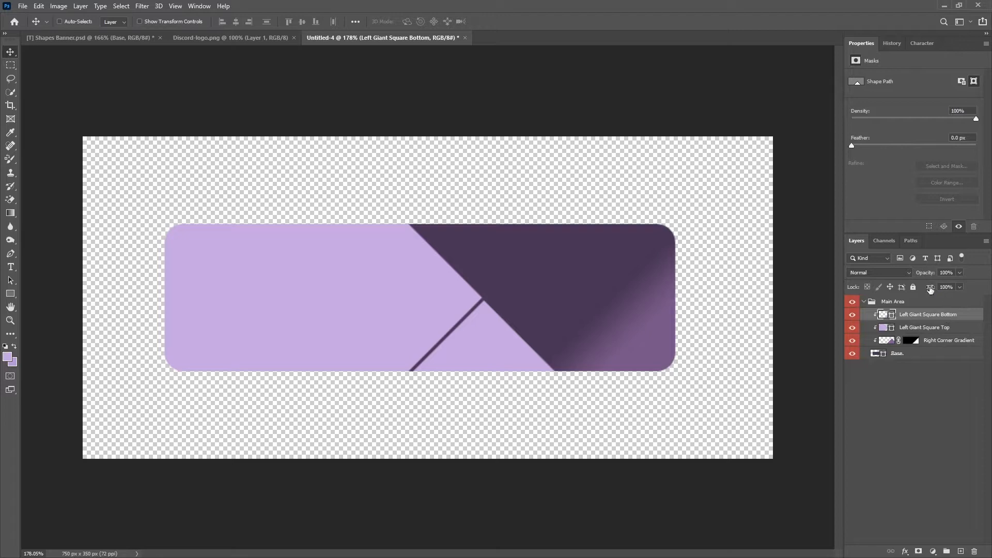
# - Color-label the Left Giant Square Top and Left Giant Square Bottom layers orange
pyautogui.rightClick(850, 327)
pyautogui.click(873, 373)
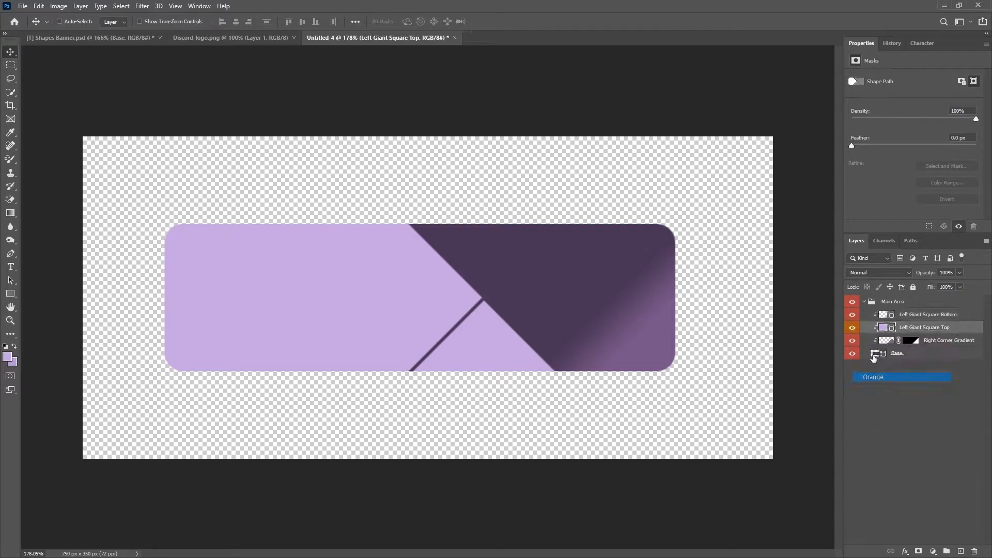
pyautogui.rightClick(852, 316)
pyautogui.click(897, 369)
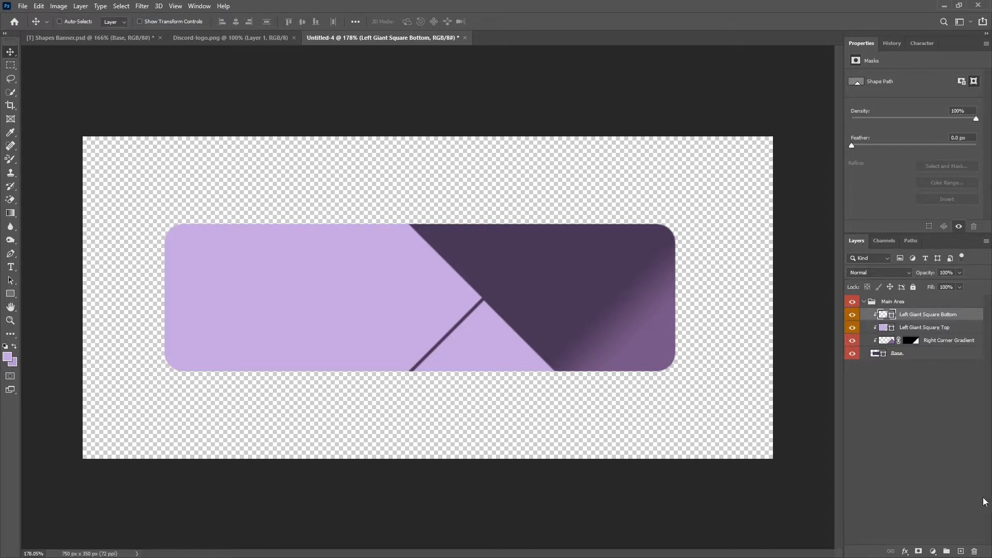
# - Duplicate Left Giant Square Top, place the copy above Left Giant Square Bottom, and clip both layers to the Base again
pyautogui.click(922, 329)
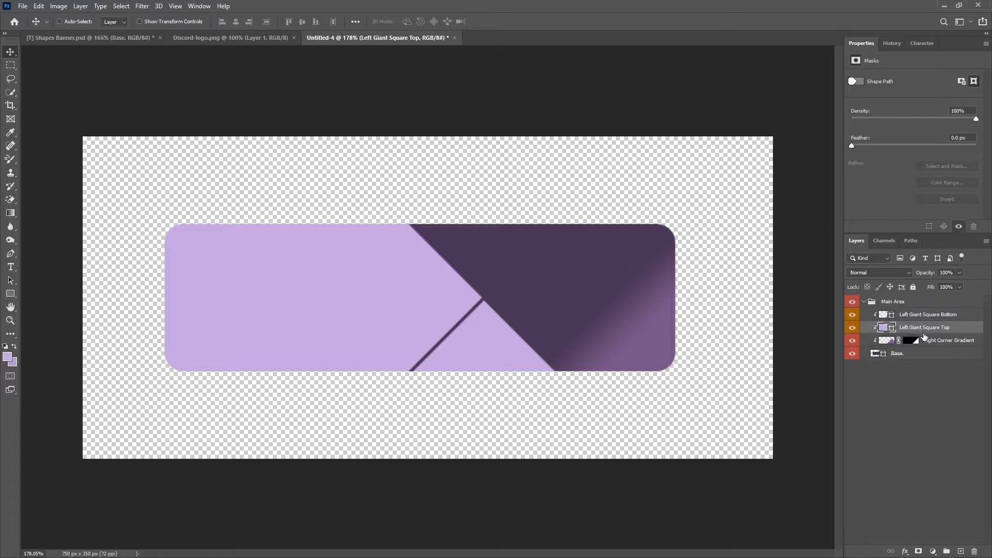
pyautogui.hotkey('ctrl', 'j')
pyautogui.moveTo(908, 328); pyautogui.dragTo(913, 309)
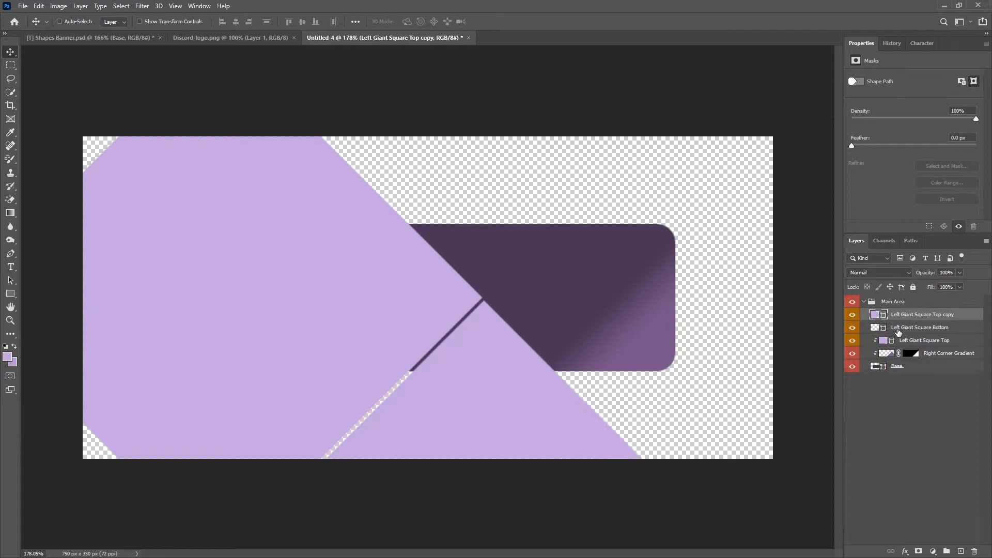
pyautogui.rightClick(902, 328)
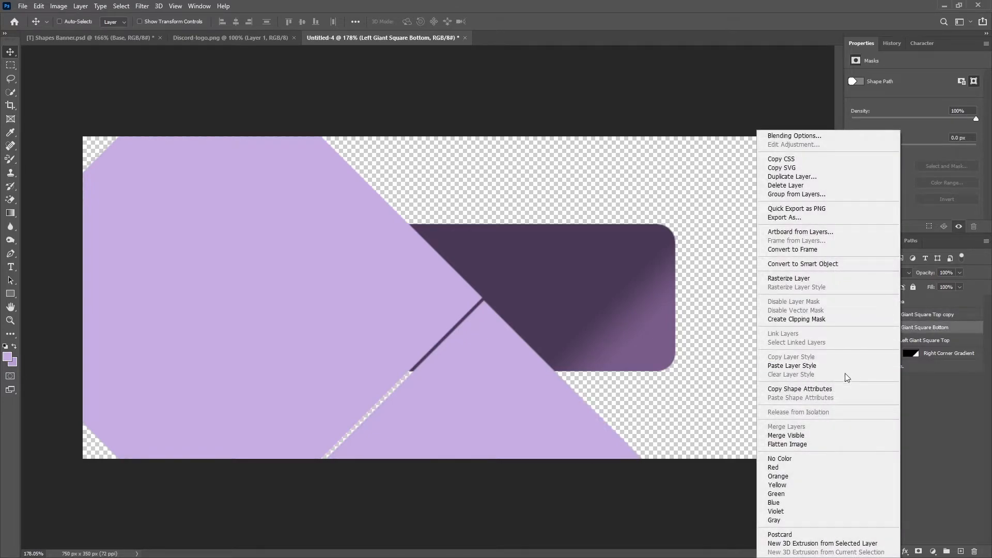
pyautogui.click(921, 381)
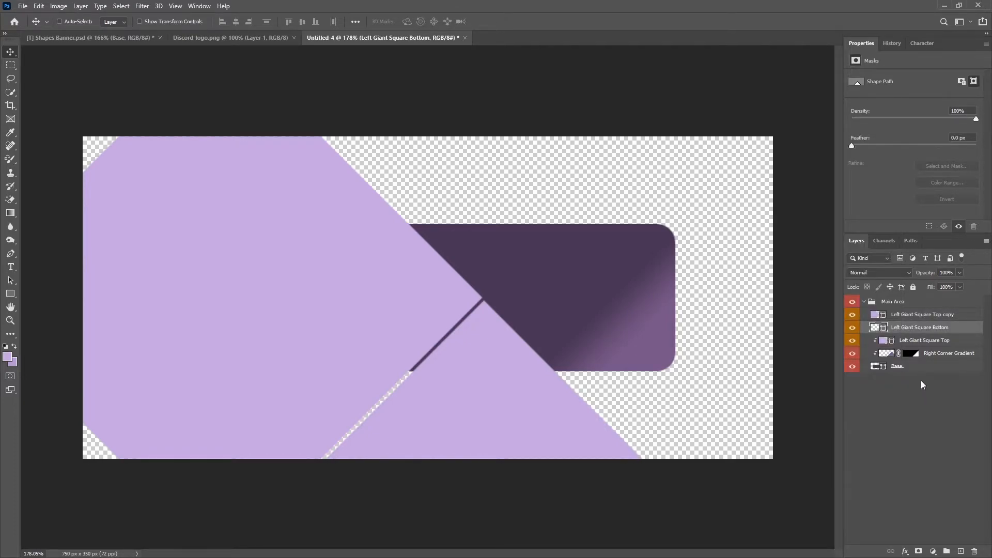
pyautogui.keyDown('alt'); pyautogui.click(905, 330); pyautogui.keyUp('alt')
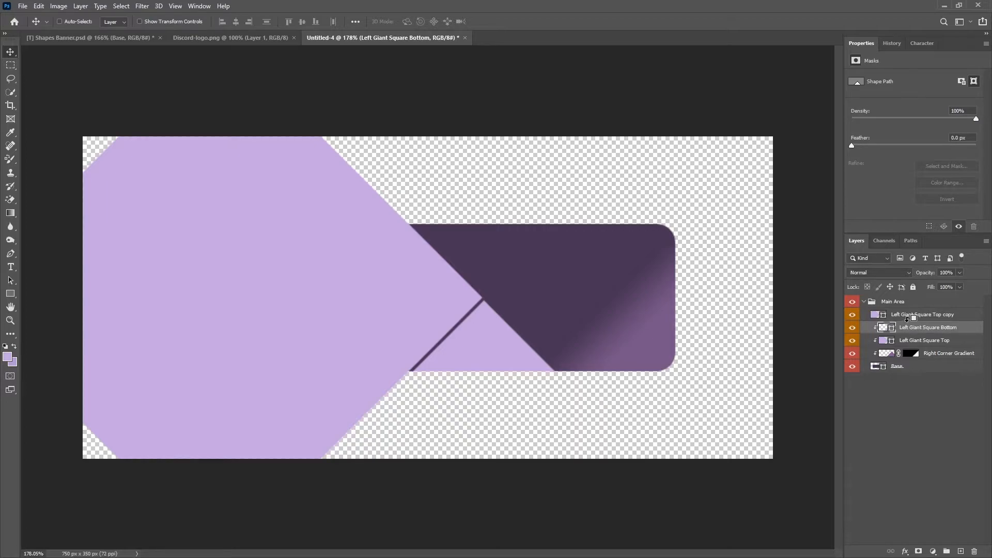
pyautogui.keyDown('alt'); pyautogui.click(914, 321); pyautogui.keyUp('alt')
pyautogui.click(915, 321)
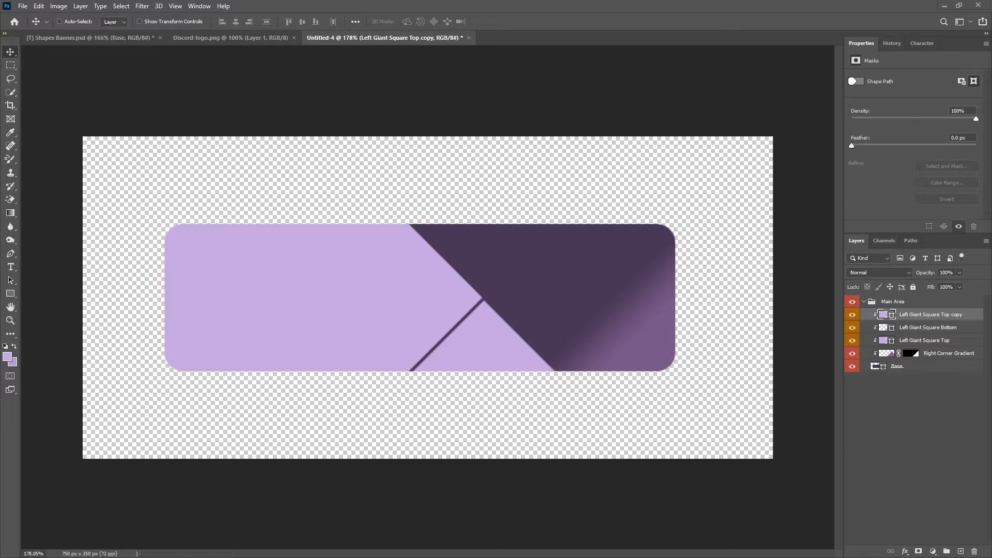
# - Set the foreground color to #b797d5 and fill the Left Giant Square Top copy with it
pyautogui.click(7, 356)
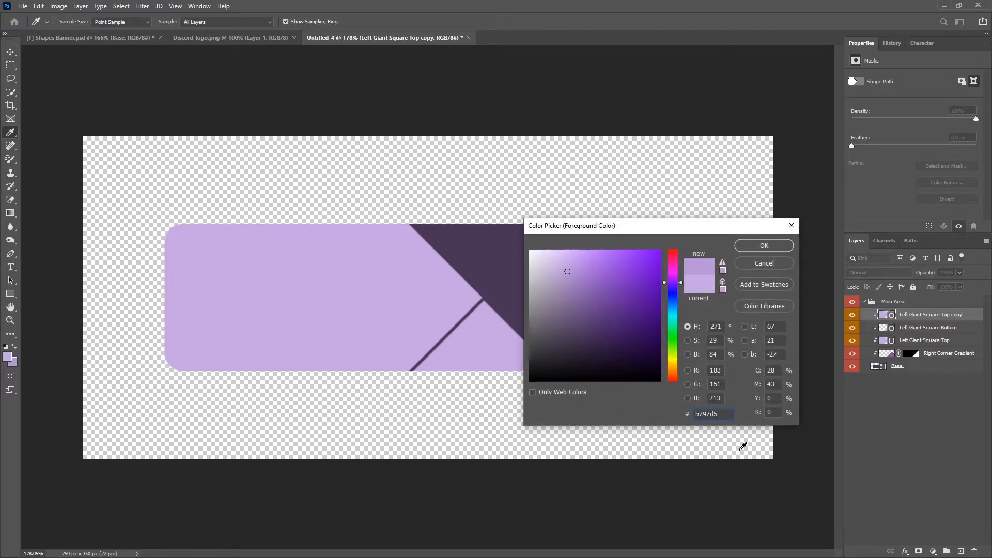
pyautogui.click(766, 247)
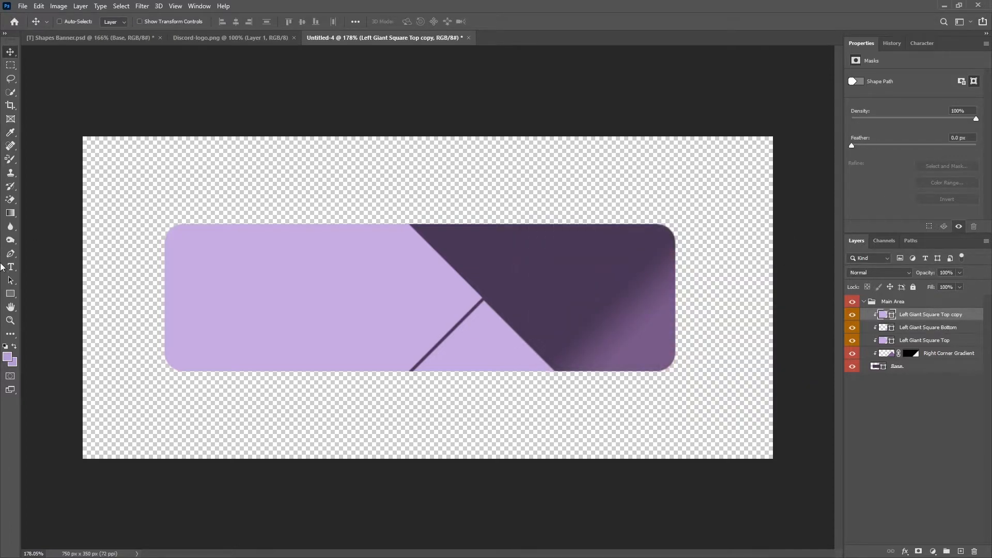
pyautogui.click(11, 294)
pyautogui.click(113, 21)
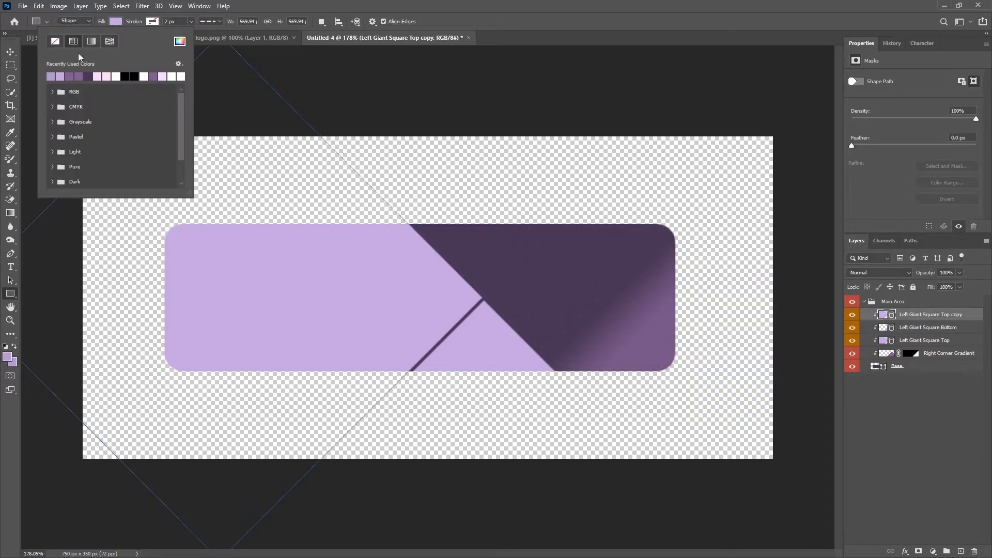
pyautogui.click(50, 76)
# - Move the darker diamond copy down and left, leaving a light purple band along the original diamond's right-hand edges
pyautogui.click(10, 52)
pyautogui.click(10, 51)
pyautogui.scroll(3, 399, 329)
pyautogui.scroll(2, 391, 278)
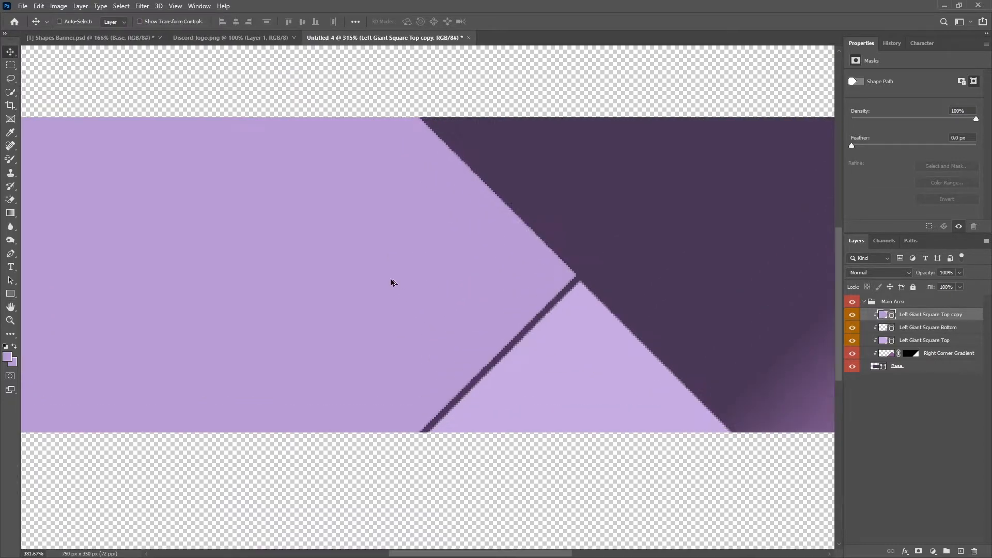
pyautogui.moveTo(482, 279); pyautogui.dragTo(414, 318)
pyautogui.scroll(-5, 414, 317)
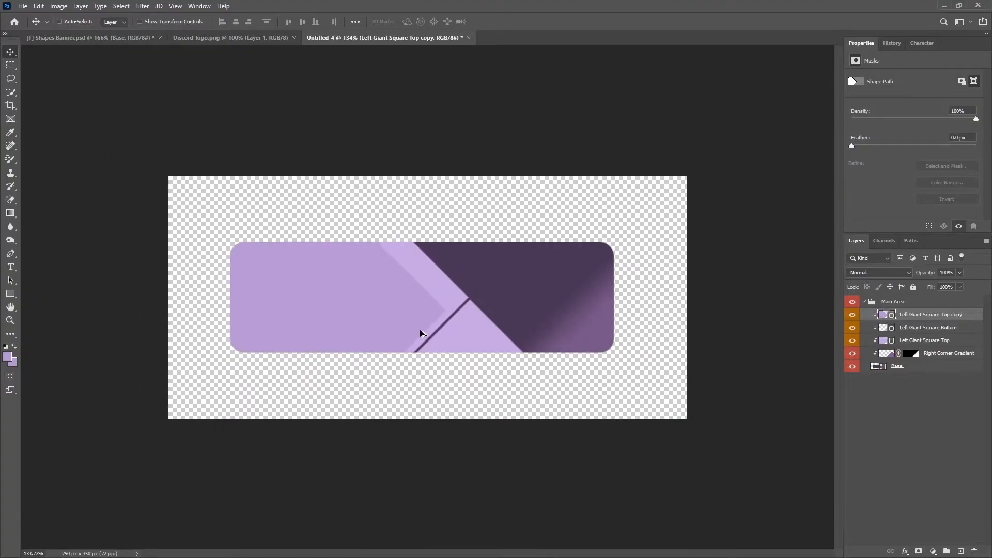
pyautogui.scroll(3, 421, 333)
# - Rename the Left Giant Square Top copy layer as Left Giant Overlay Top
pyautogui.doubleClick(926, 315)
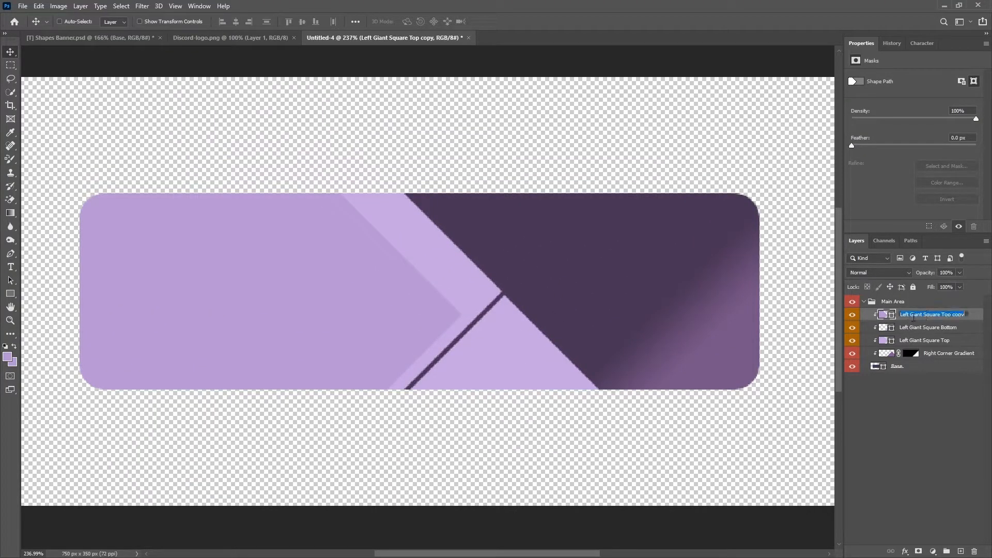
pyautogui.write('Left Giant Overlay Top')
pyautogui.press('Return')
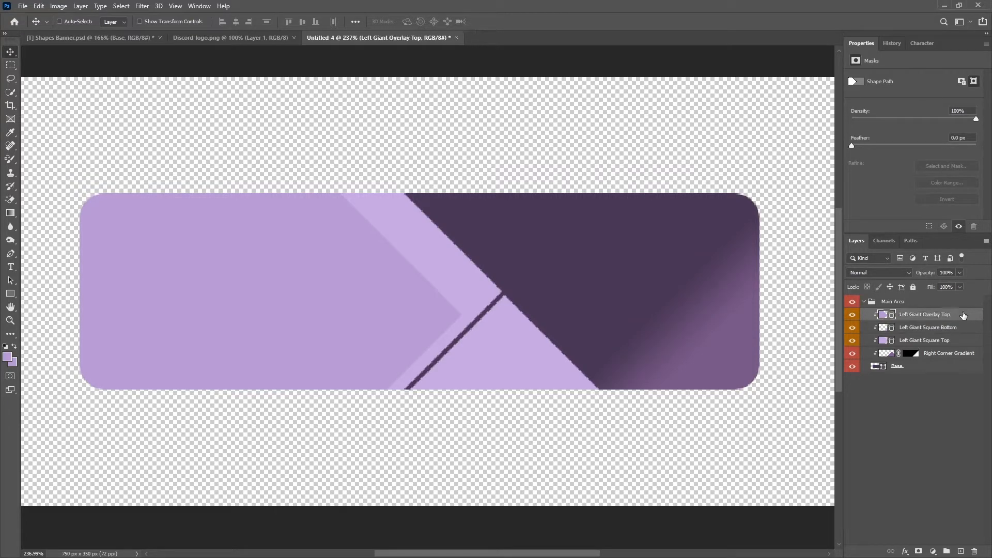
# - Duplicate Left Giant Square Bottom, place the copy above Left Giant Overlay Top, and clip both layers to the Base again
pyautogui.click(954, 332)
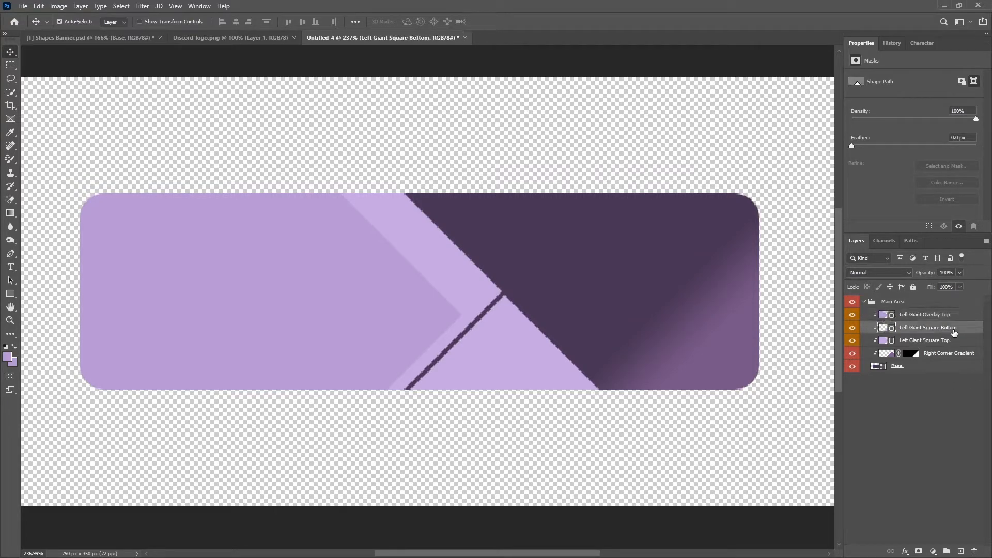
pyautogui.hotkey('ctrl', 'j')
pyautogui.moveTo(910, 329); pyautogui.dragTo(912, 309)
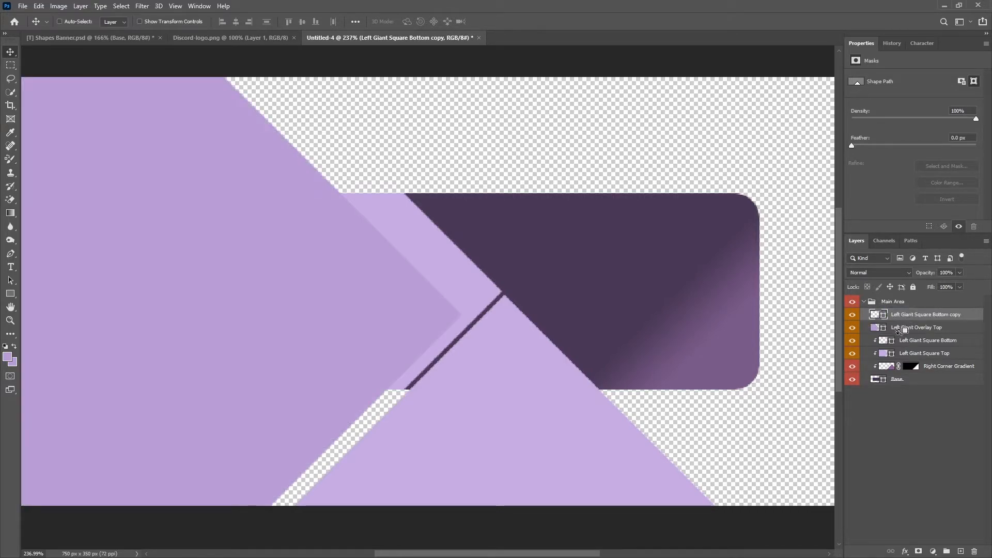
pyautogui.keyDown('alt'); pyautogui.click(903, 333); pyautogui.keyUp('alt')
pyautogui.keyDown('alt'); pyautogui.click(913, 320); pyautogui.keyUp('alt')
# - Rename the Left Giant Square Bottom copy layer as Left Giant Overlay Bottom
pyautogui.doubleClick(942, 315)
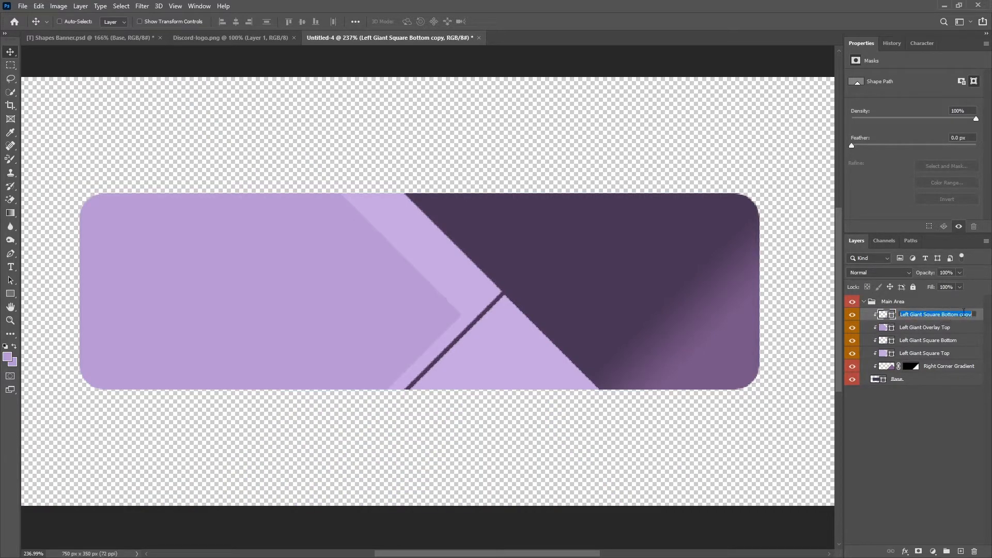
pyautogui.click(943, 315)
pyautogui.moveTo(924, 316); pyautogui.dragTo(973, 315)
pyautogui.write('Overlay Bottom')
pyautogui.press('Return')
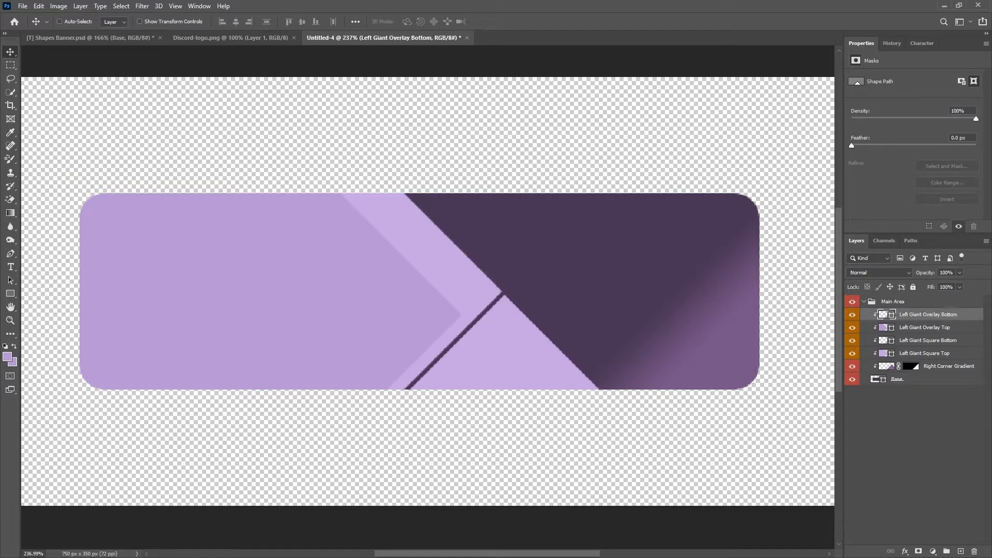
# - Fill the Left Giant Overlay Bottom shape with the recently used darker purple #b797d5
pyautogui.click(10, 294)
pyautogui.click(114, 21)
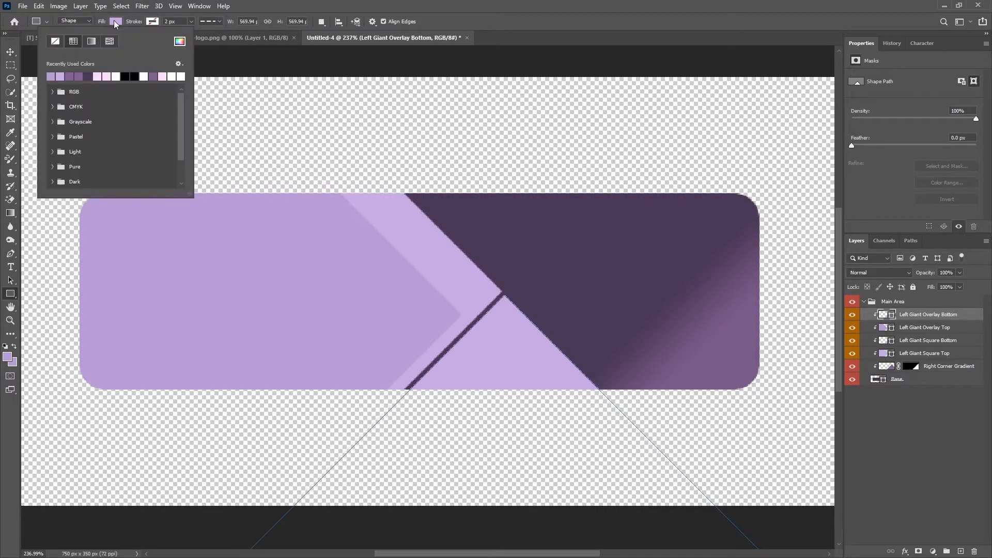
pyautogui.click(51, 76)
# - Move Left Giant Overlay Bottom down and right along the diamond's edge, leaving a light purple band beside the diagonal gap
pyautogui.click(9, 51)
pyautogui.scroll(14, 562, 455)
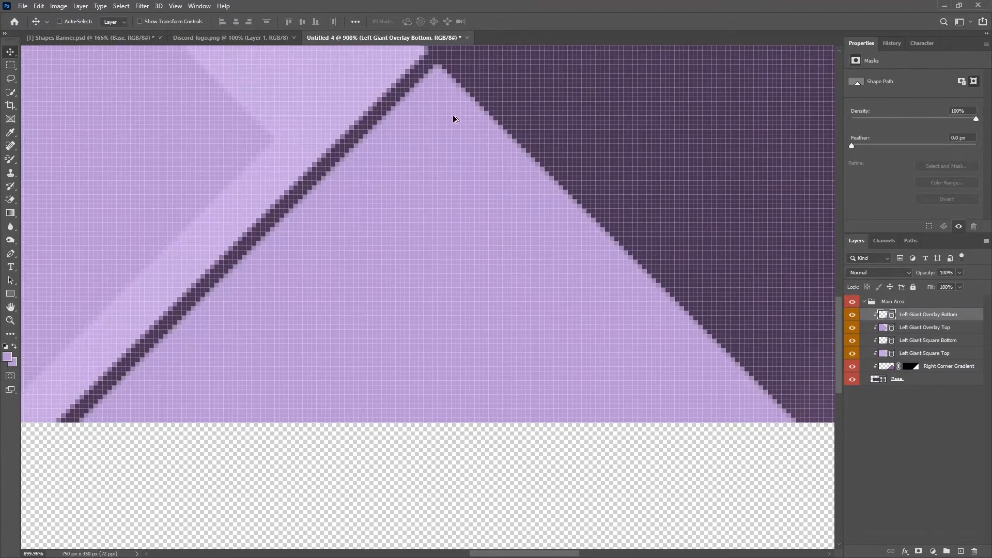
pyautogui.moveTo(452, 128); pyautogui.dragTo(492, 167)
pyautogui.scroll(-16, 494, 178)
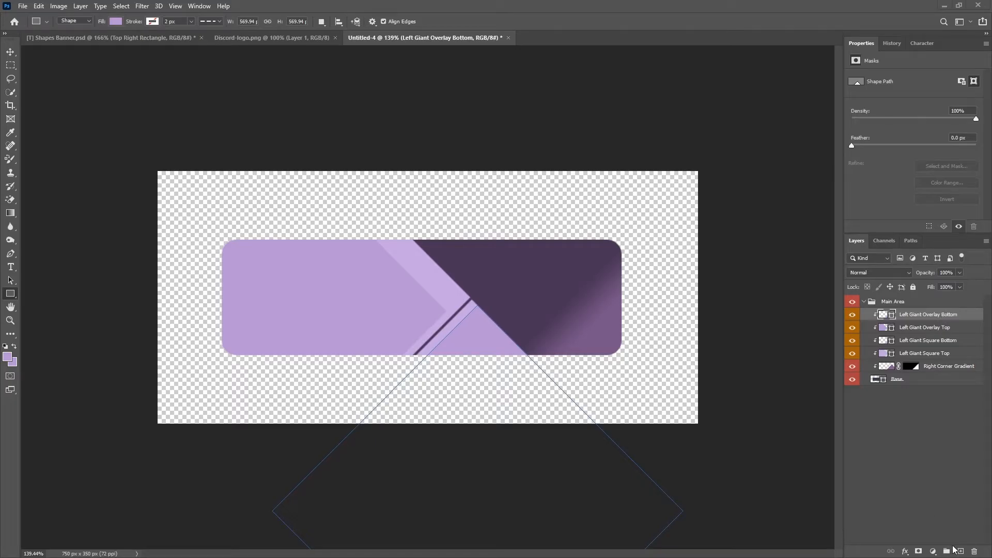
# - Add a new layer clipped to the Base and draw a square about 85 px wide across the dark area's upper edge
pyautogui.click(961, 551)
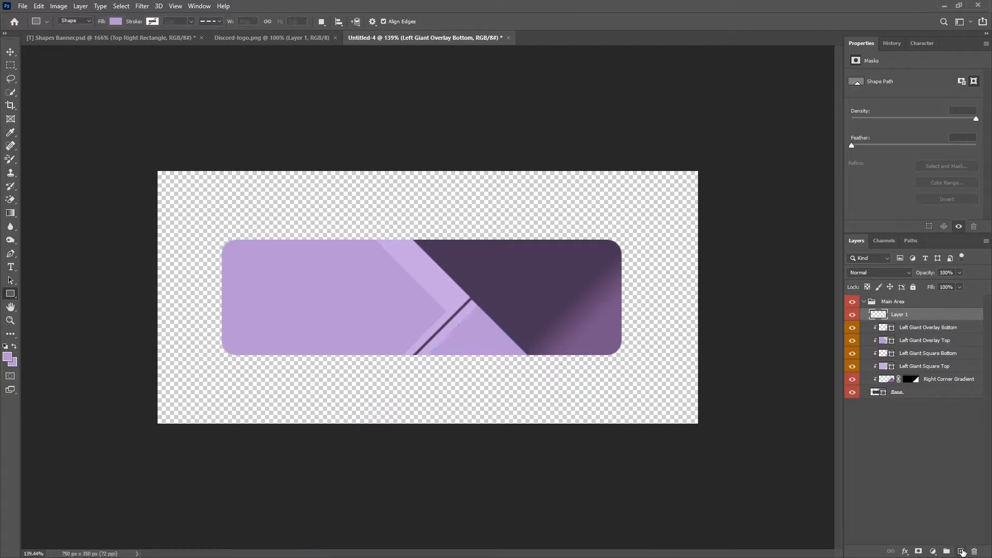
pyautogui.keyDown('alt'); pyautogui.click(910, 319); pyautogui.keyUp('alt')
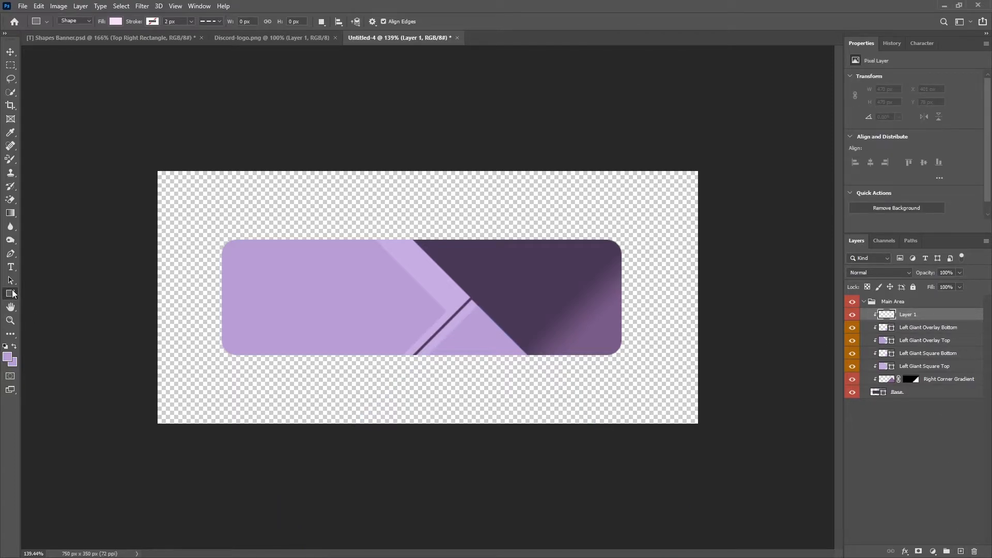
pyautogui.moveTo(491, 219); pyautogui.dragTo(552, 281)
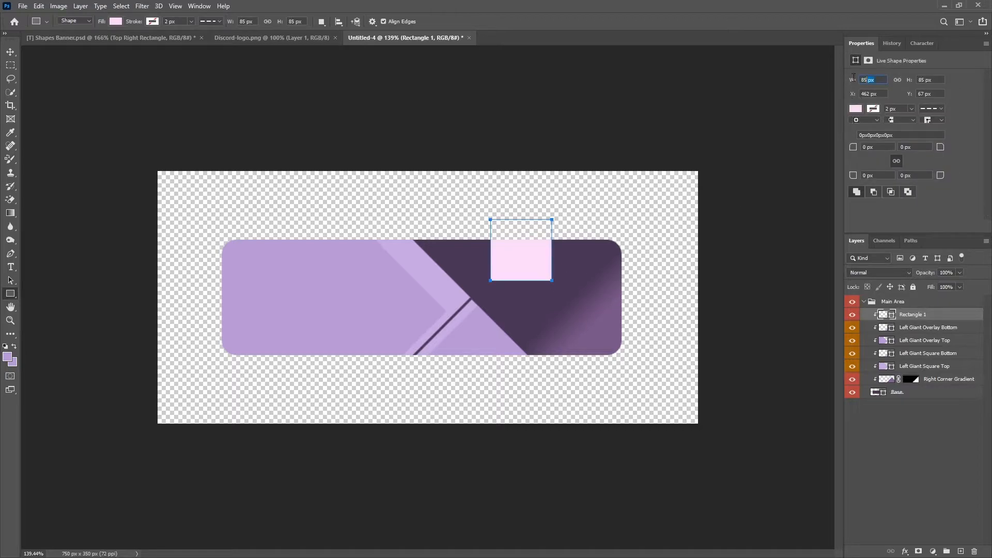
# - Set the pink square's width and height to 110 px each
pyautogui.write('110')
pyautogui.press('Return')
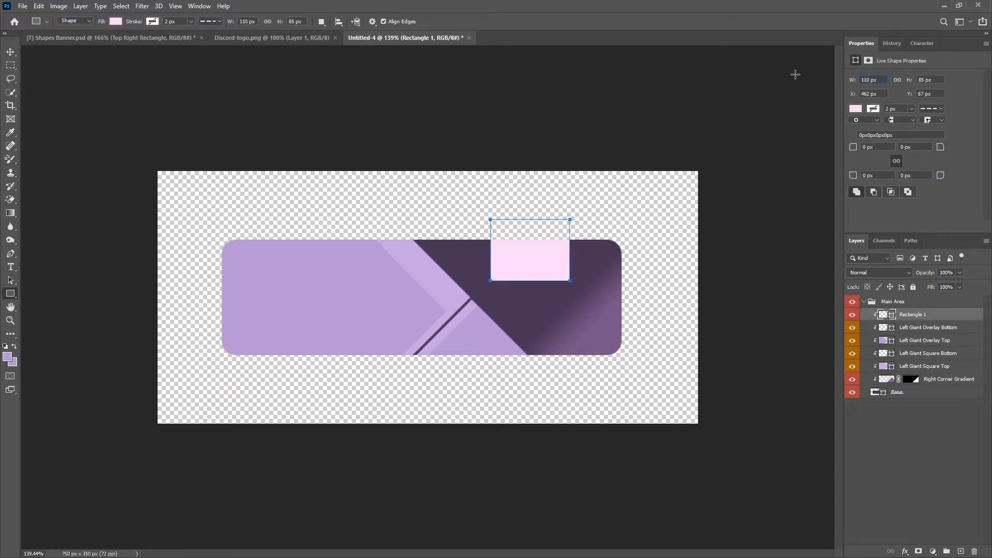
pyautogui.click(937, 79)
pyautogui.write('110')
pyautogui.press('Return')
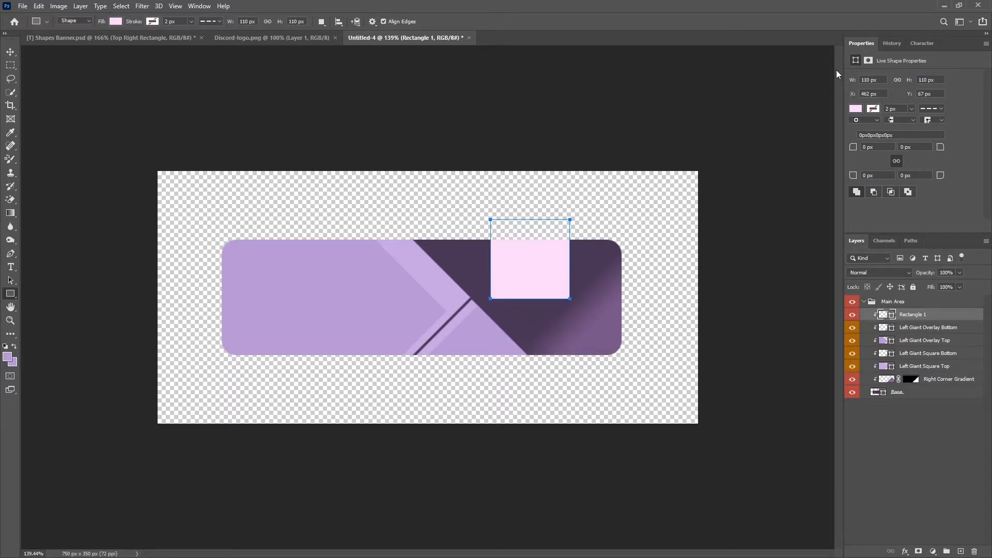
# - Set the new square's fill color to #fbd8f9
pyautogui.click(858, 110)
pyautogui.click(978, 129)
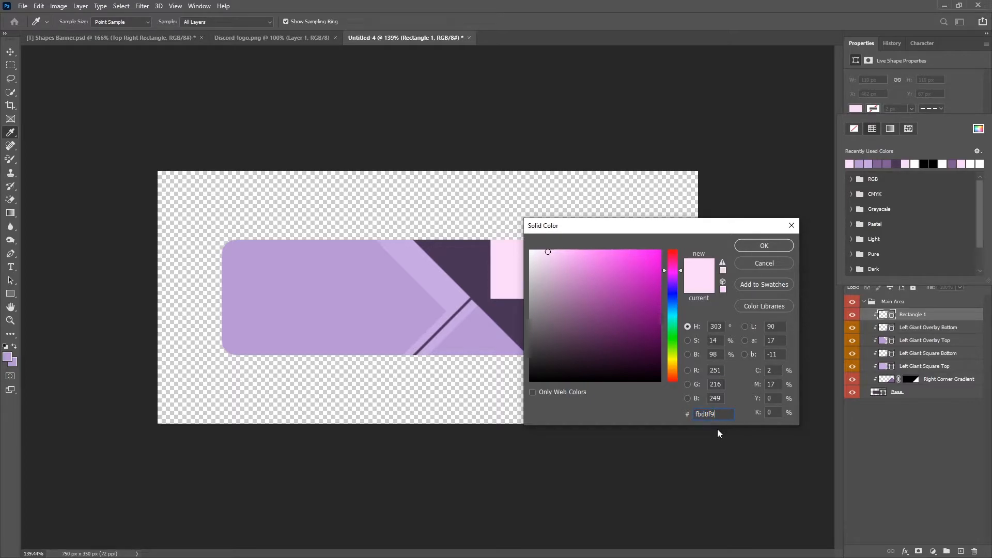
pyautogui.click(779, 246)
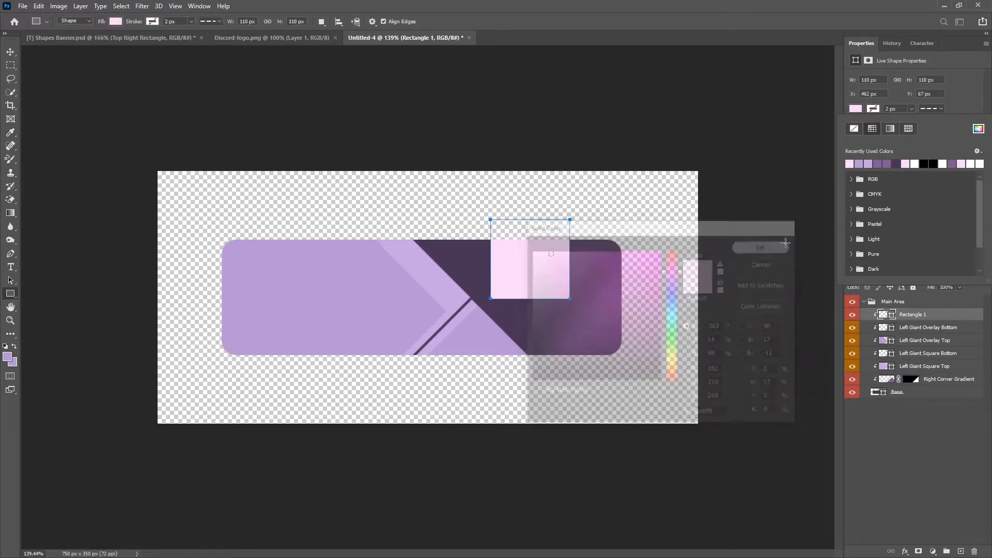
# - Rotate the pink square by -45° into a diamond and apply the transformation
pyautogui.hotkey('ctrl', 't')
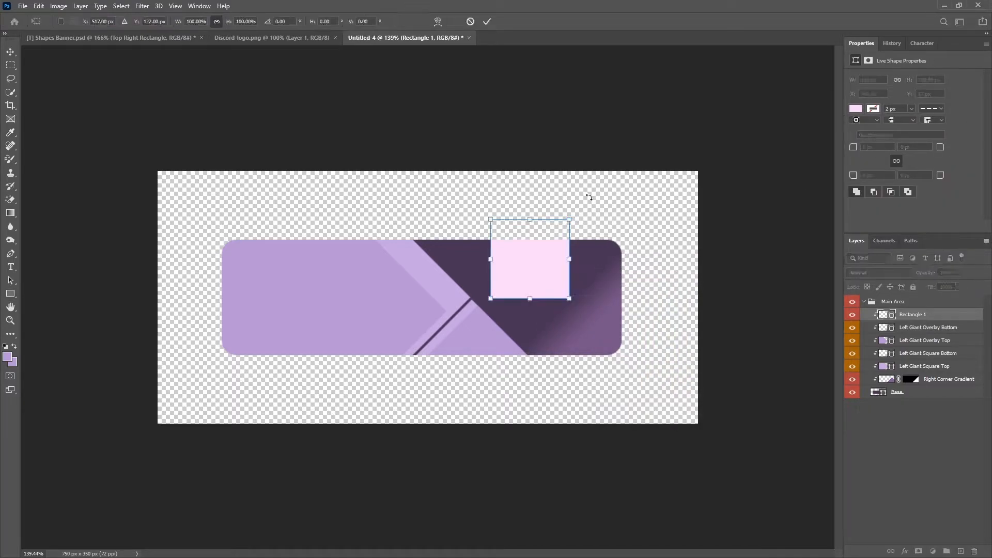
pyautogui.moveTo(591, 209); pyautogui.dragTo(542, 183)
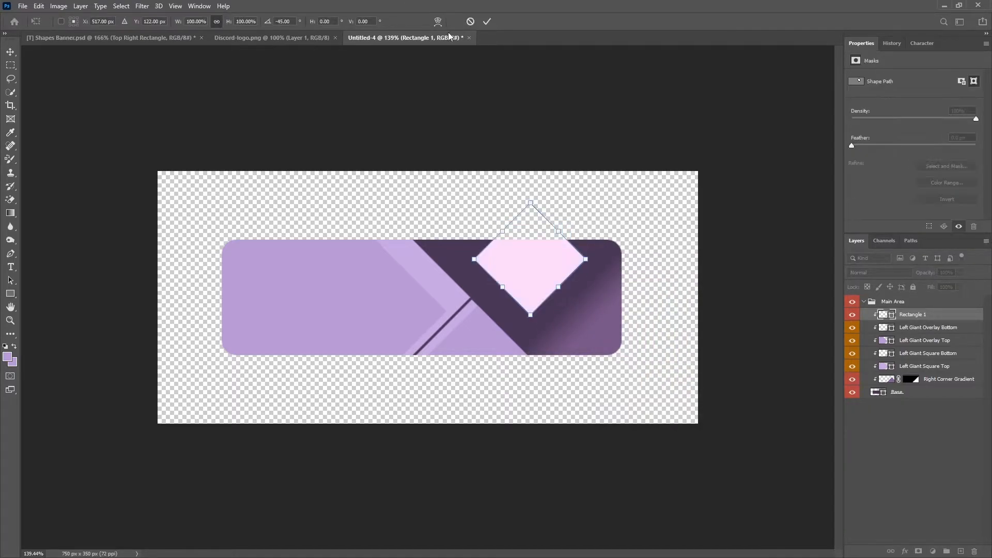
pyautogui.click(486, 21)
pyautogui.click(10, 51)
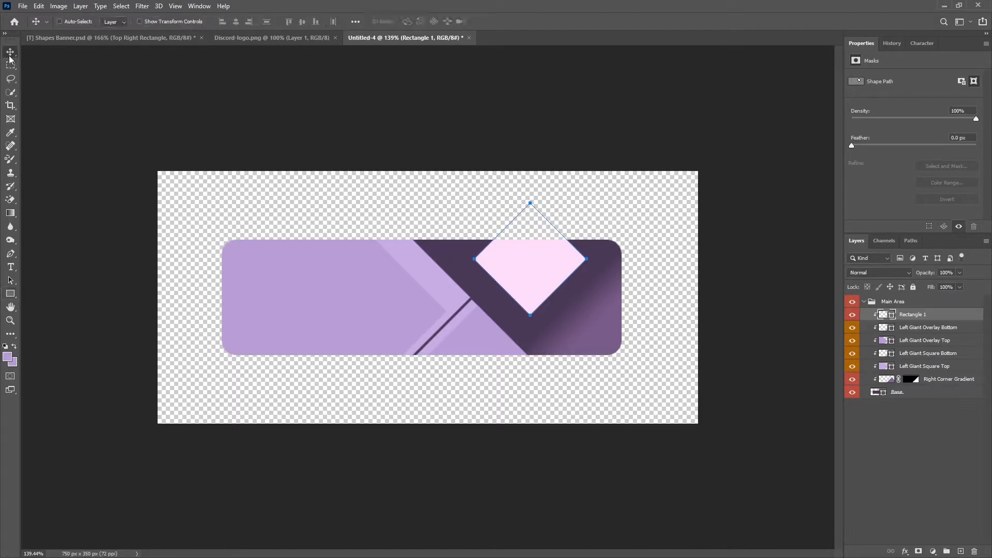
# - Move the pink diamond toward the left shapes so only its lower half hangs from the banner's upper edge
pyautogui.scroll(3, 350, 268)
pyautogui.moveTo(568, 262); pyautogui.dragTo(527, 259)
pyautogui.scroll(-3, 550, 317)
pyautogui.scroll(-1, 549, 318)
pyautogui.scroll(2, 547, 318)
pyautogui.press('Left')
pyautogui.press('Left')
pyautogui.scroll(-1, 523, 234)
pyautogui.scroll(1, 523, 234)
# - Rename the pink diamond's layer to "Right Small Ping Square" and label it yellow
pyautogui.doubleClick(912, 314)
pyautogui.write('T')
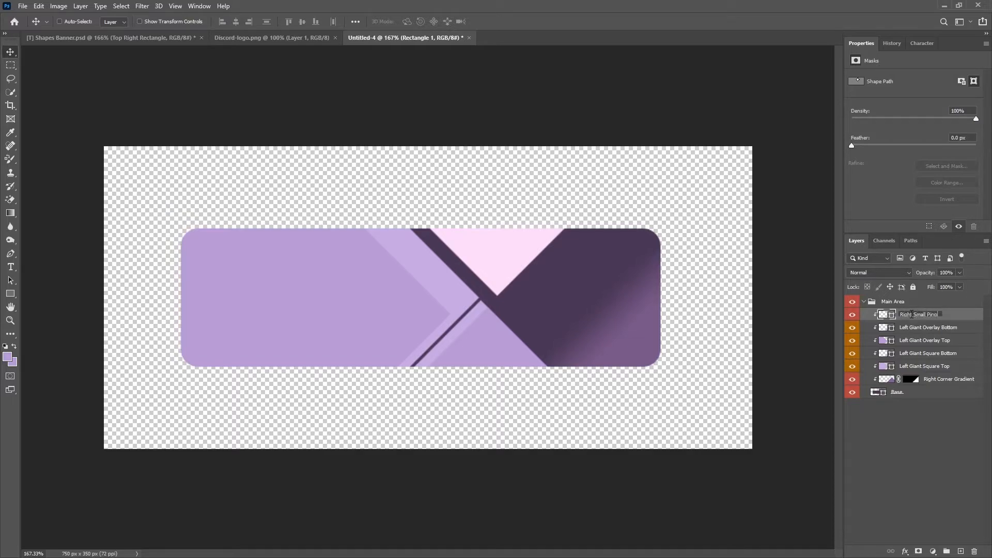
pyautogui.press('Return')
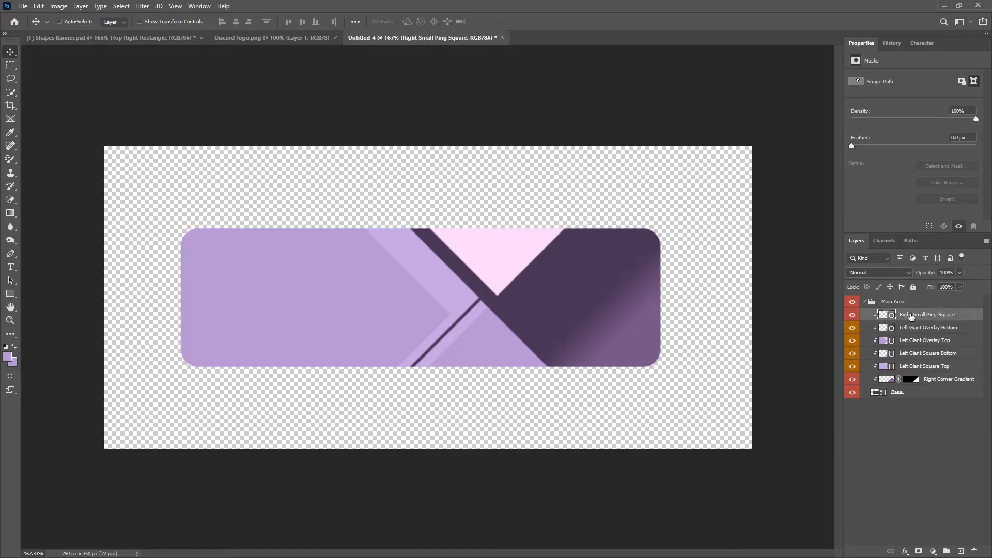
pyautogui.rightClick(853, 316)
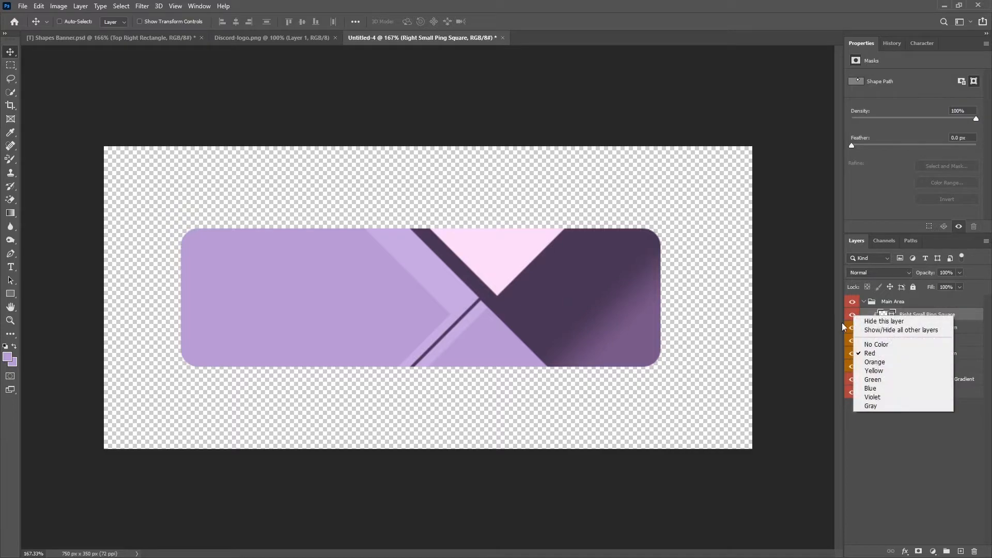
pyautogui.click(874, 370)
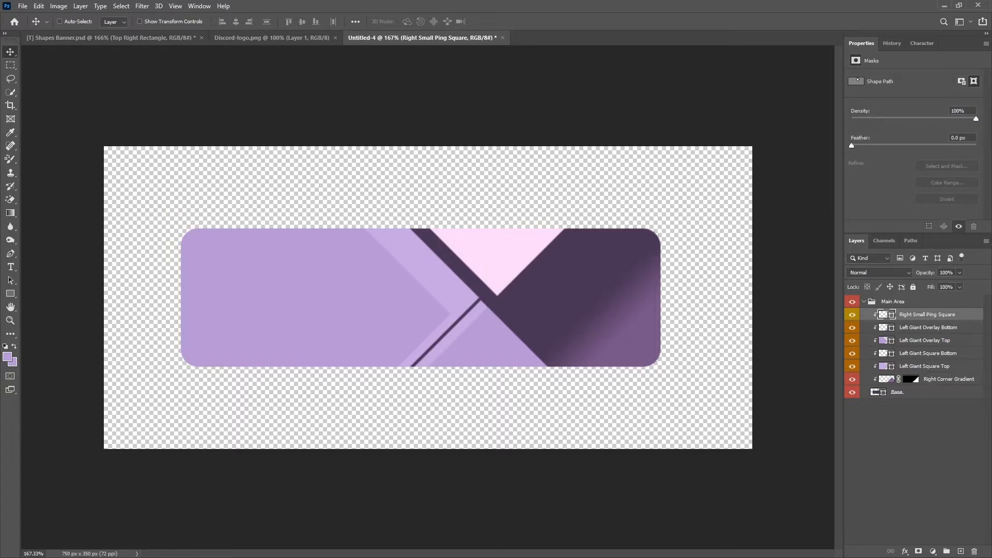
# - Add a new clipped layer directly above Left Giant Overlay Bottom and label it orange
pyautogui.click(910, 332)
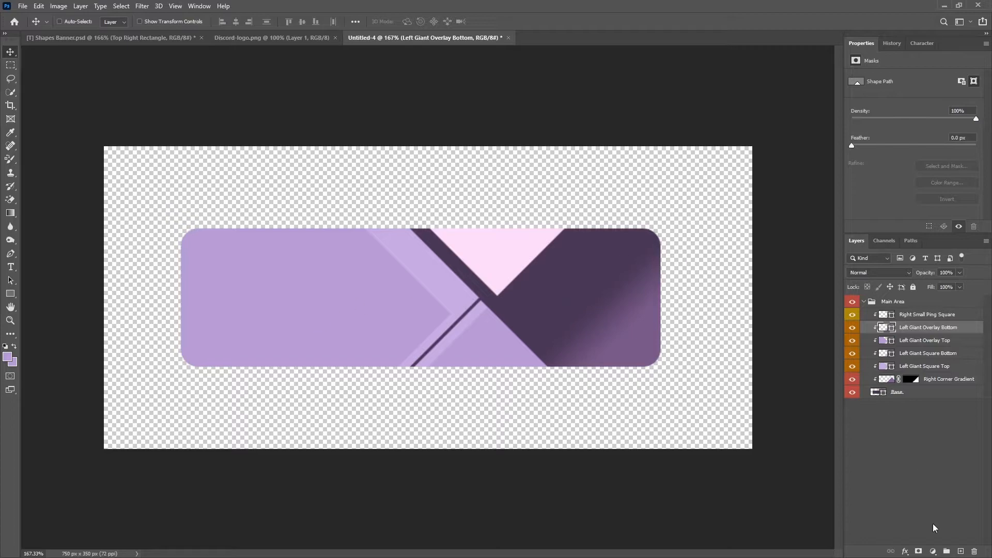
pyautogui.click(960, 551)
pyautogui.rightClick(846, 324)
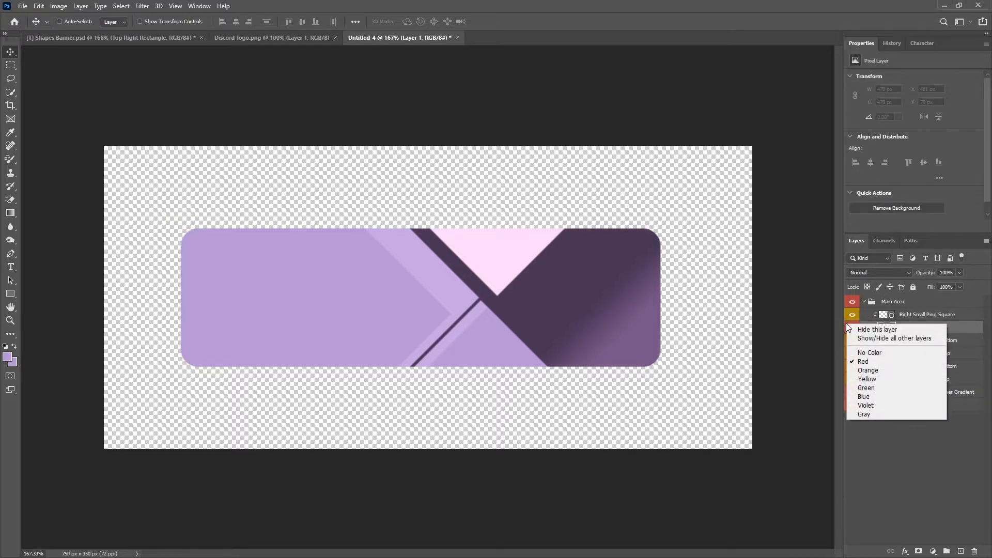
pyautogui.click(876, 371)
# - Set up the Rectangle tool with no fill and a white dashed 2 px stroke
pyautogui.click(10, 297)
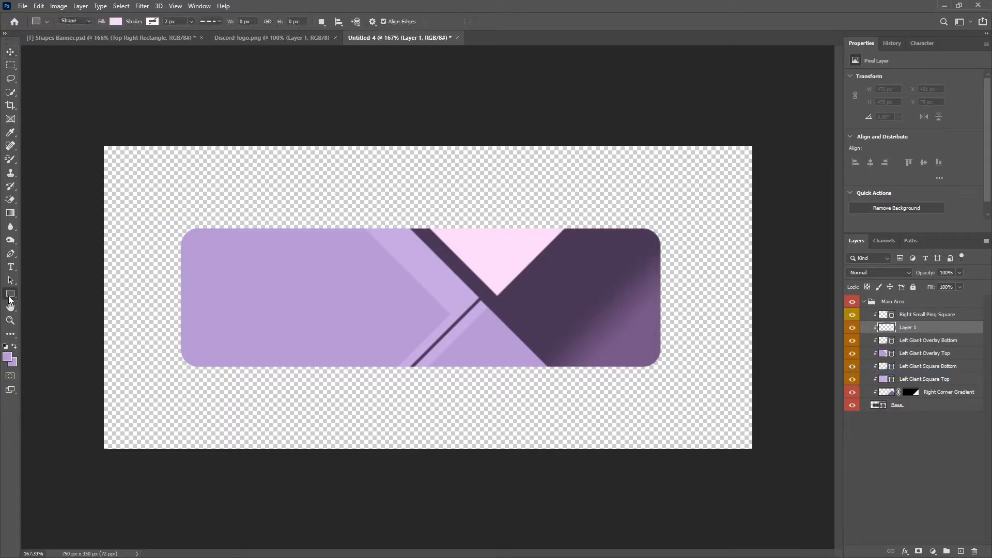
pyautogui.rightClick(9, 297)
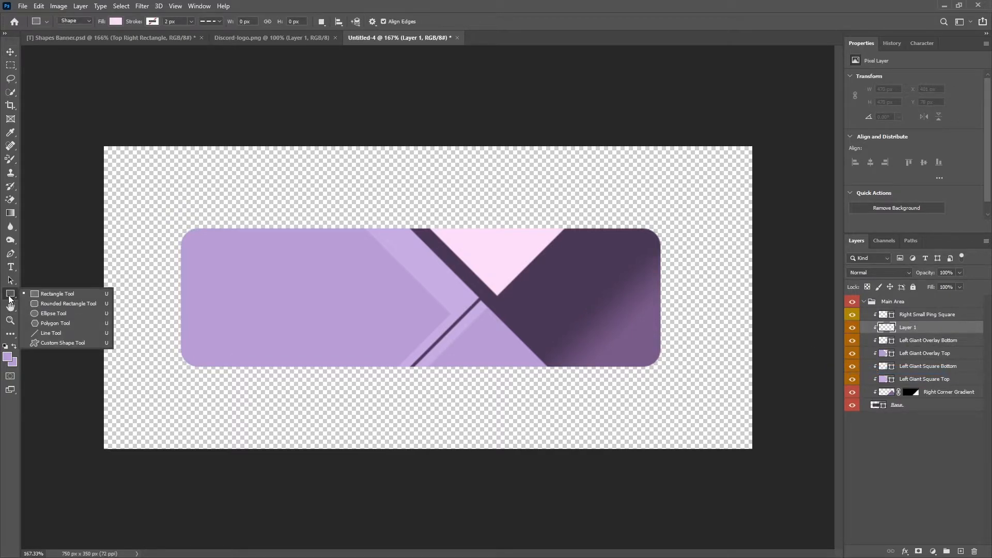
pyautogui.click(58, 294)
pyautogui.click(116, 21)
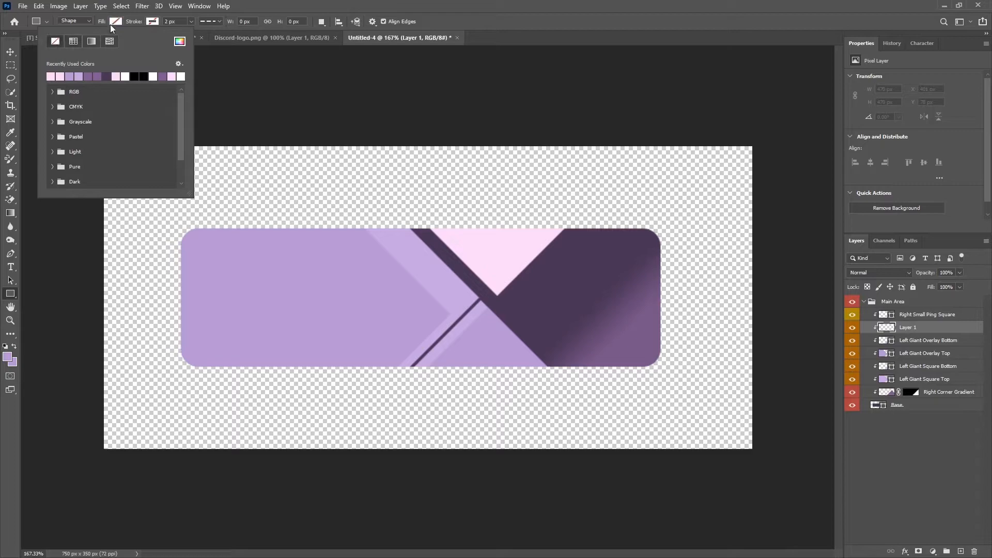
pyautogui.click(153, 20)
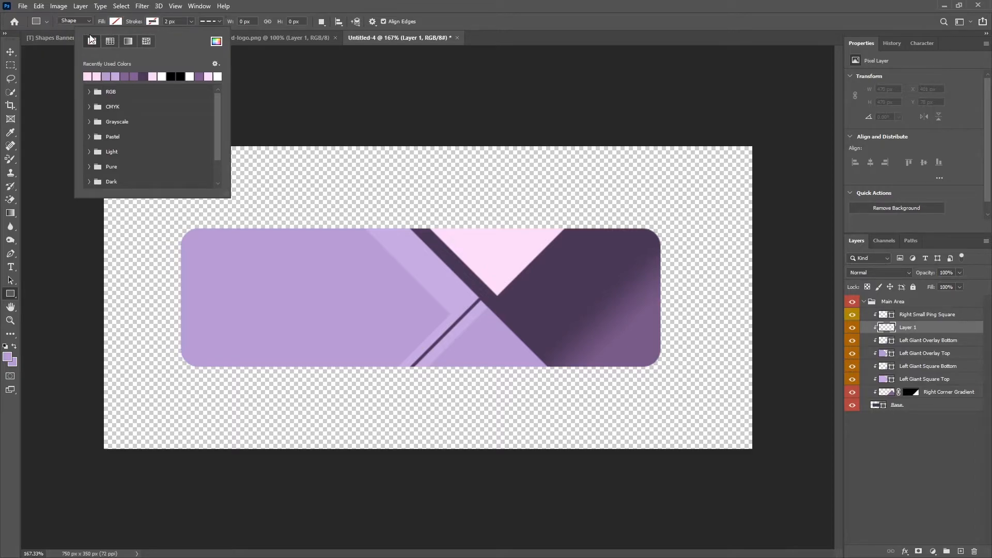
pyautogui.click(216, 42)
pyautogui.click(750, 248)
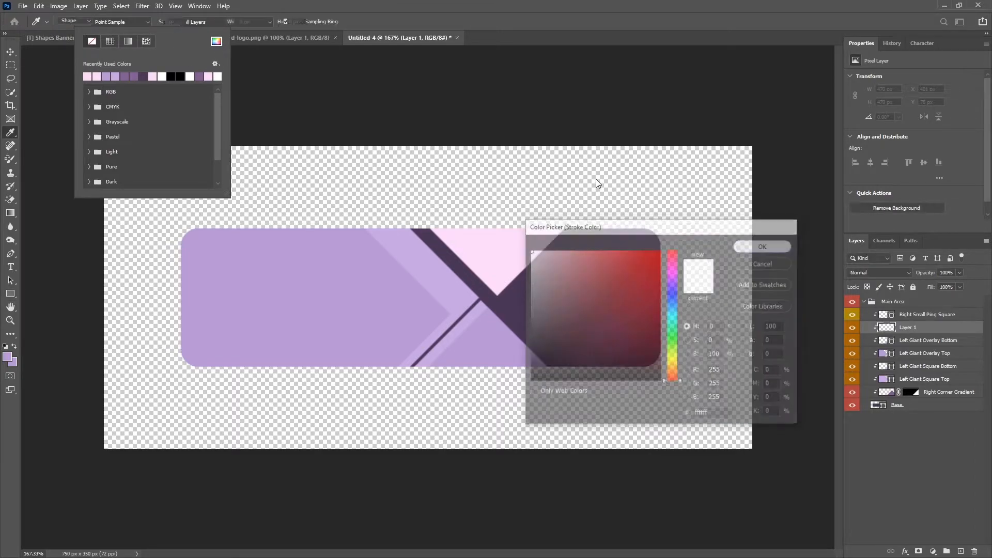
pyautogui.click(166, 22)
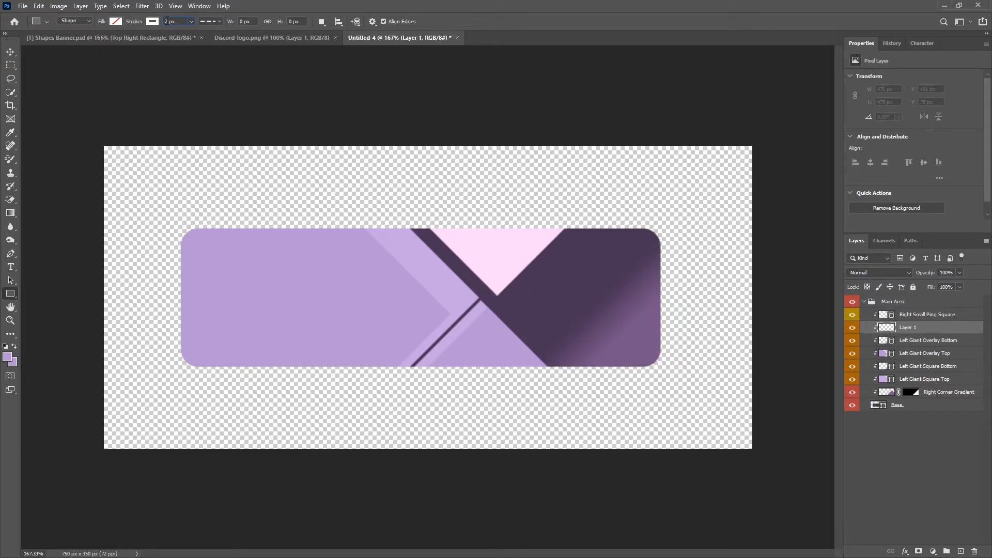
pyautogui.click(202, 23)
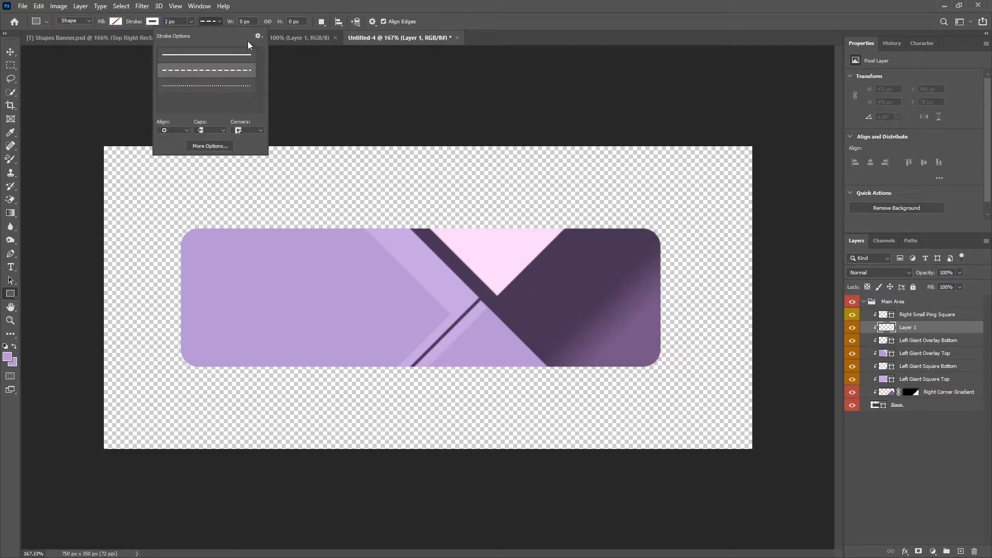
pyautogui.click(215, 20)
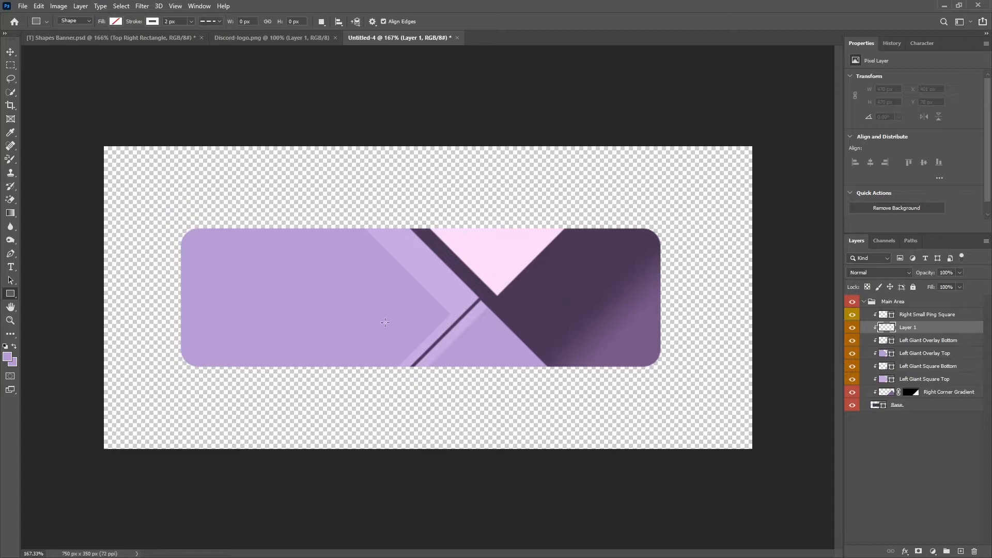
# - Draw a small dashed square over the banner's upper edge at left and rotate it -45° into a diamond about 89 px across
pyautogui.moveTo(272, 211); pyautogui.dragTo(326, 266)
pyautogui.hotkey('ctrl', 't')
pyautogui.moveTo(377, 186); pyautogui.dragTo(321, 150)
pyautogui.moveTo(315, 241); pyautogui.dragTo(276, 221)
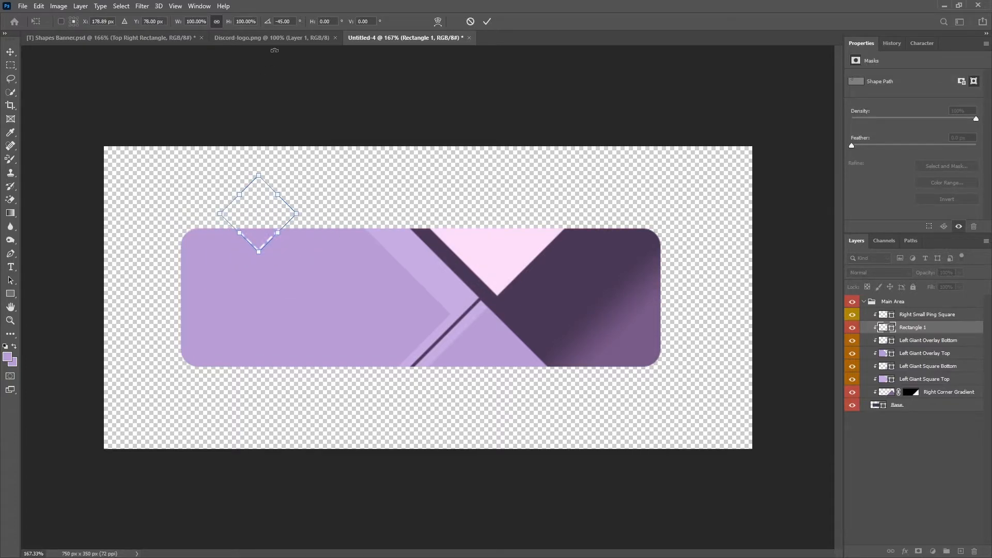
pyautogui.click(487, 21)
# - Position the dashed diamond so its lower tip hangs from the light purple area's upper edge, fine-tuning it up and right
pyautogui.press('v')
pyautogui.moveTo(243, 214); pyautogui.dragTo(242, 222)
pyautogui.scroll(-4, 285, 242)
pyautogui.scroll(6, 290, 232)
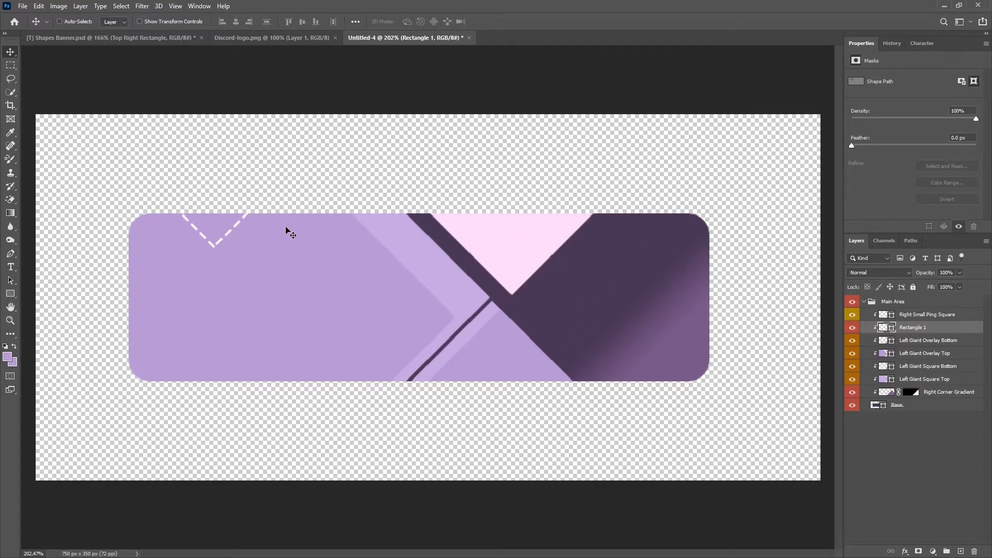
pyautogui.press('Up')
pyautogui.press('Up')
pyautogui.press('Right')
pyautogui.press('Right')
pyautogui.press('Right')
pyautogui.press('Right')
pyautogui.press('Right')
pyautogui.press('Right')
pyautogui.press('Right')
pyautogui.press('Right')
pyautogui.press('Up')
pyautogui.scroll(-4, 285, 228)
# - Duplicate the dashed diamond, clip the copy to the Base, and place it on the lower edge inside the bottom purple triangle
pyautogui.hotkey('ctrl', 'j')
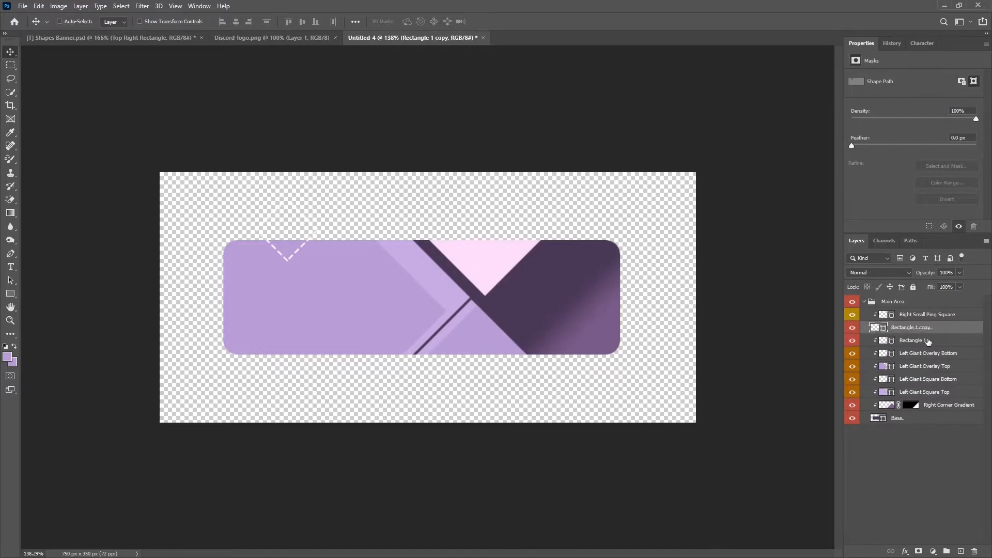
pyautogui.moveTo(326, 284); pyautogui.dragTo(482, 380)
pyautogui.scroll(6, 454, 309)
pyautogui.press('Down')
pyautogui.press('Down')
pyautogui.press('Down')
pyautogui.press('Down')
pyautogui.press('Down')
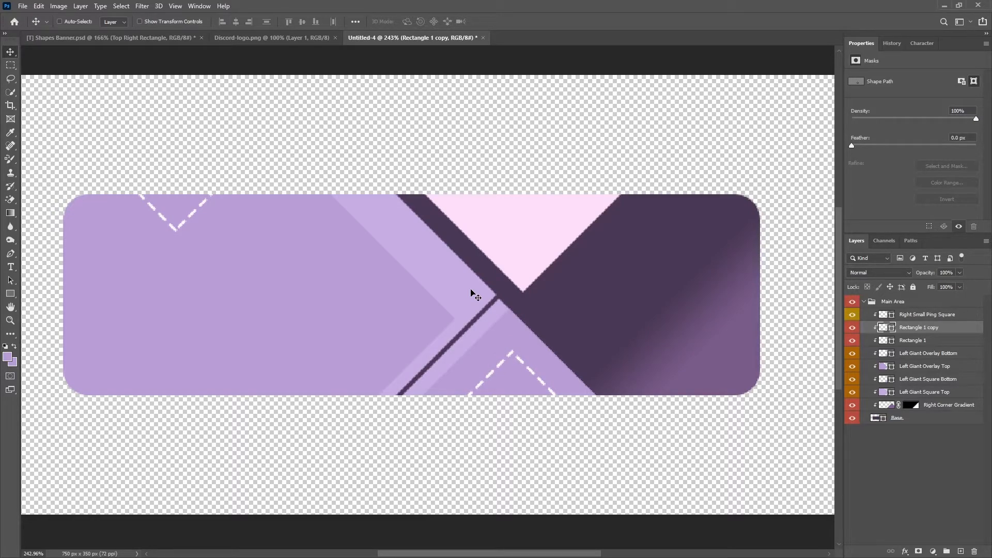
pyautogui.scroll(-6, 472, 294)
# - Rename the dashed diamond copy to "Dotted Square Right" and the original to "Dotted Square Left"
pyautogui.doubleClick(920, 327)
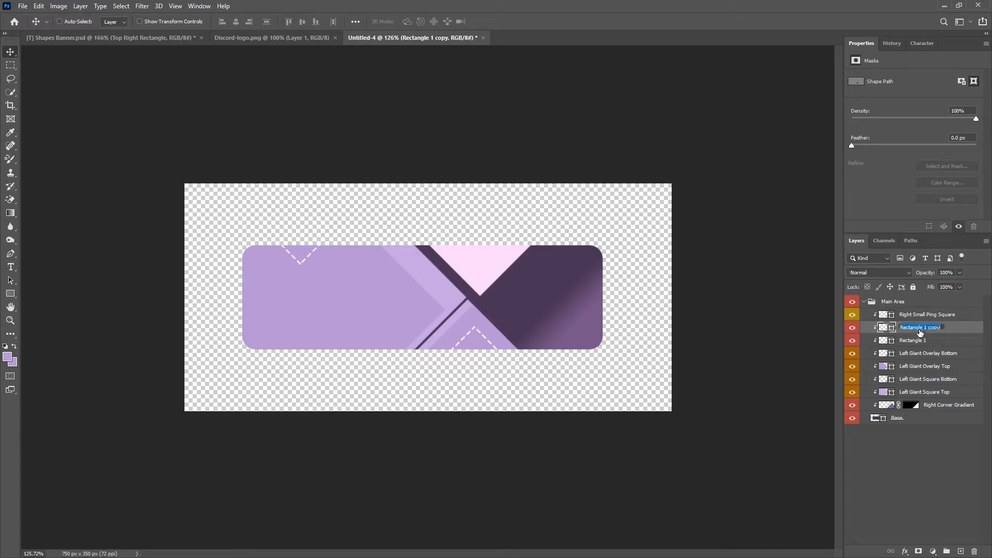
pyautogui.write('Dotted Square Richt')
pyautogui.press('Return')
pyautogui.doubleClick(915, 340)
pyautogui.write('Dotted Square')
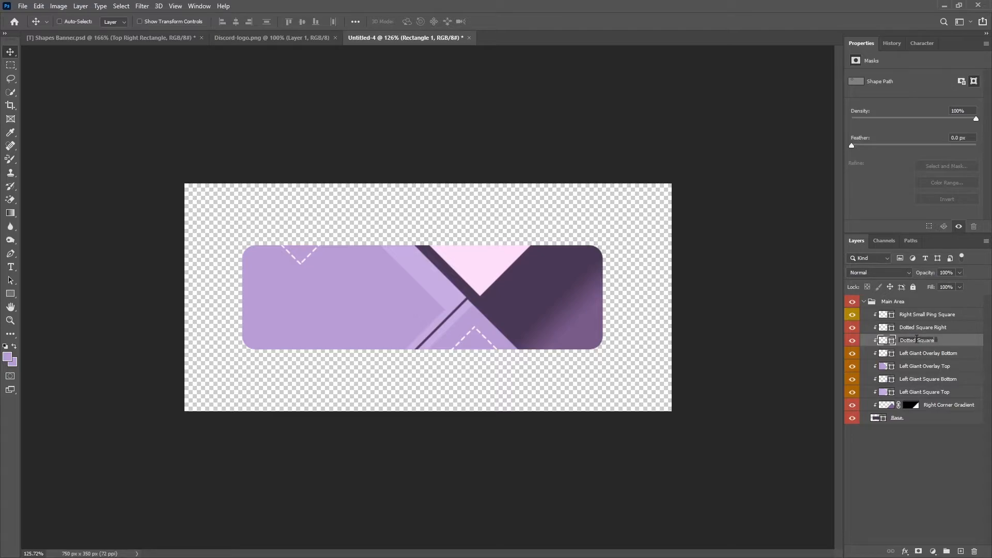
pyautogui.write(' Left')
pyautogui.press('Return')
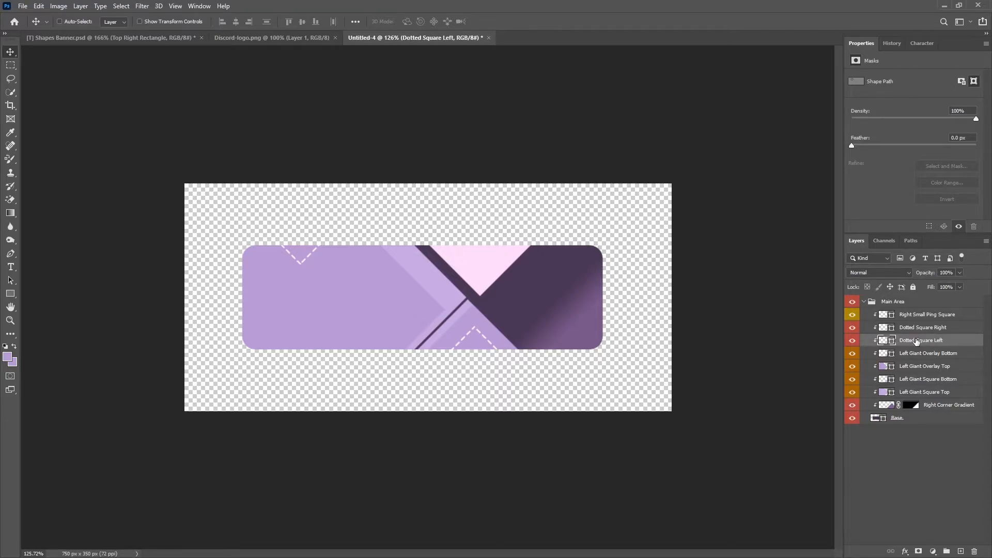
# - Label the Dotted Square Left and Dotted Square Right layers green
pyautogui.rightClick(854, 341)
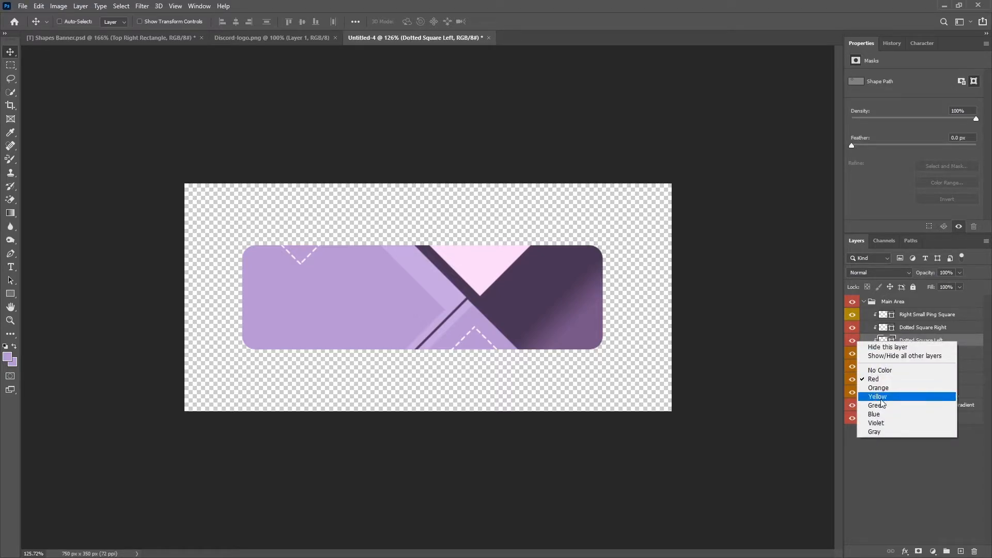
pyautogui.click(884, 407)
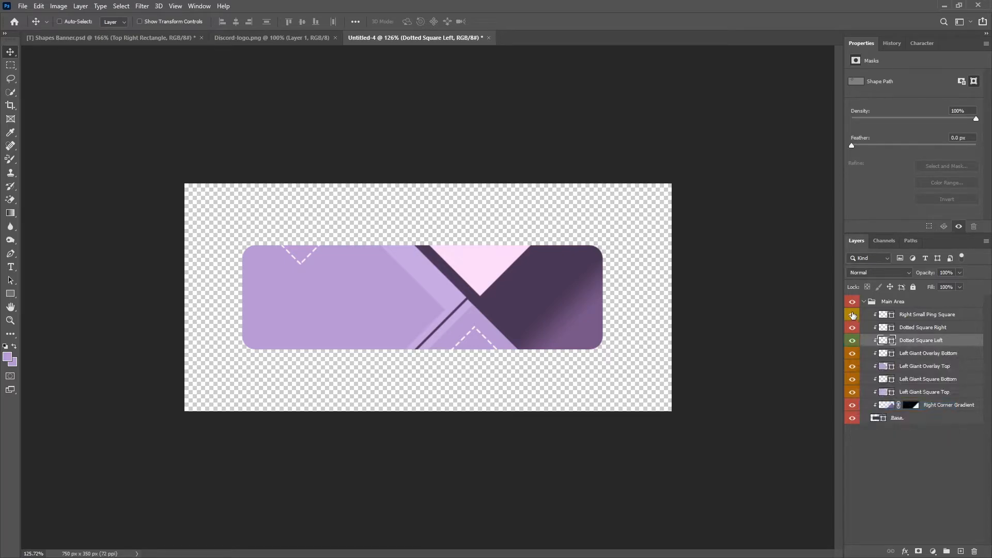
pyautogui.rightClick(853, 328)
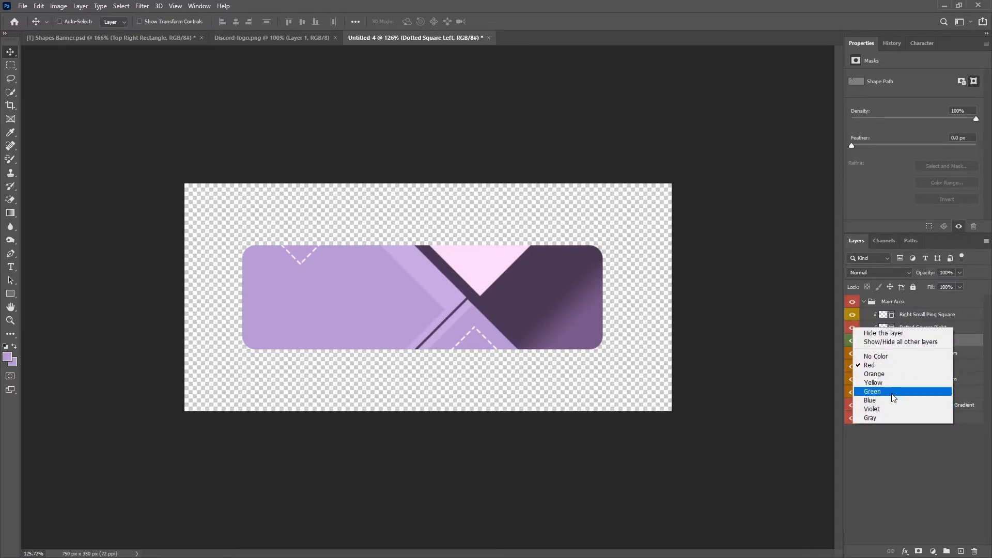
pyautogui.click(879, 391)
pyautogui.click(919, 455)
pyautogui.scroll(-2, 455, 337)
pyautogui.scroll(3, 393, 325)
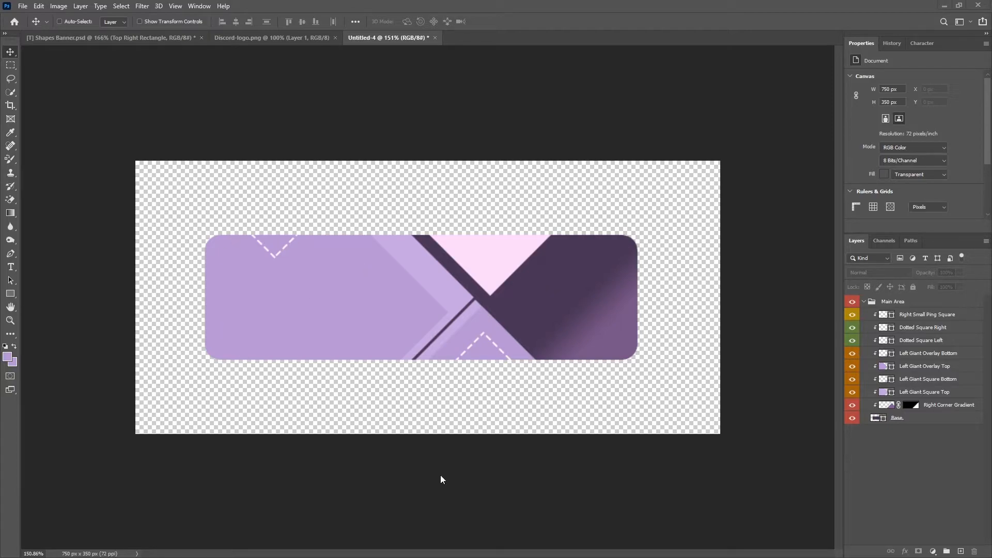
# - Add a new clipped layer above Dotted Square Right and set the foreground color to #fbd8f9
pyautogui.click(919, 327)
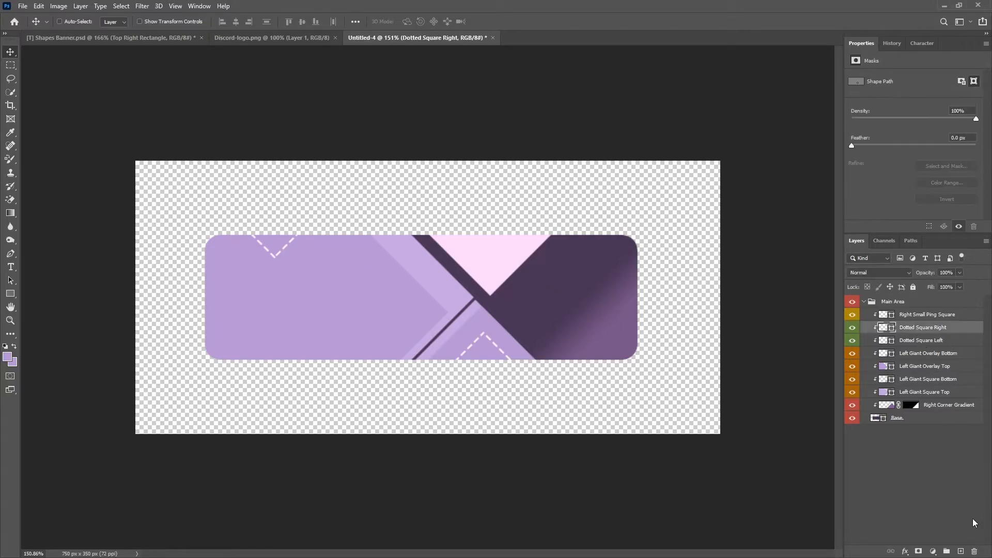
pyautogui.click(962, 552)
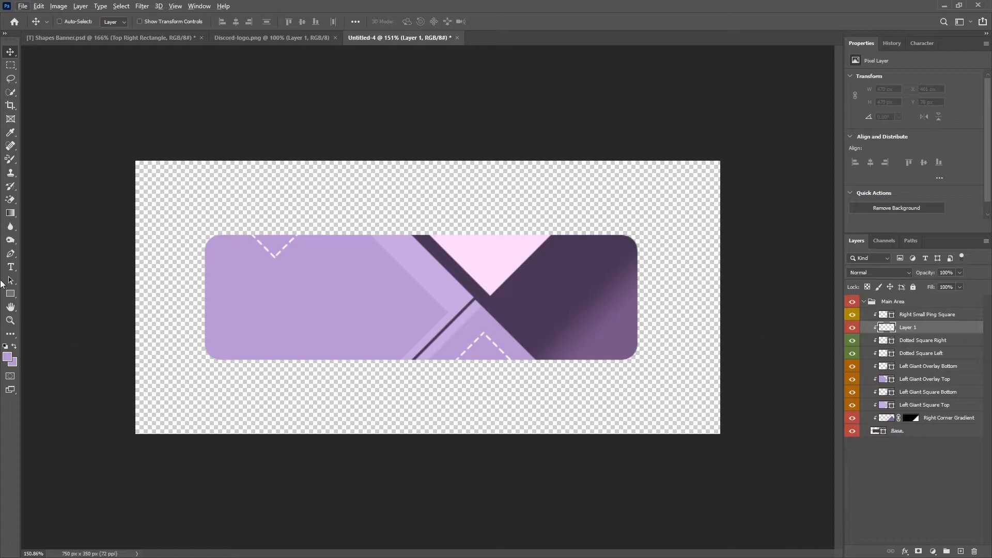
pyautogui.click(9, 295)
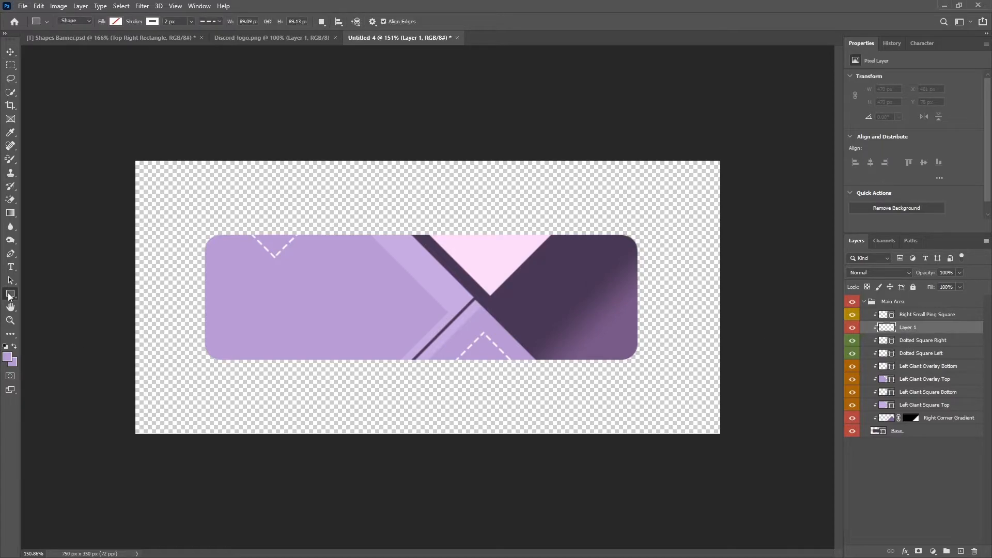
pyautogui.click(8, 357)
pyautogui.write('fbd8f9')
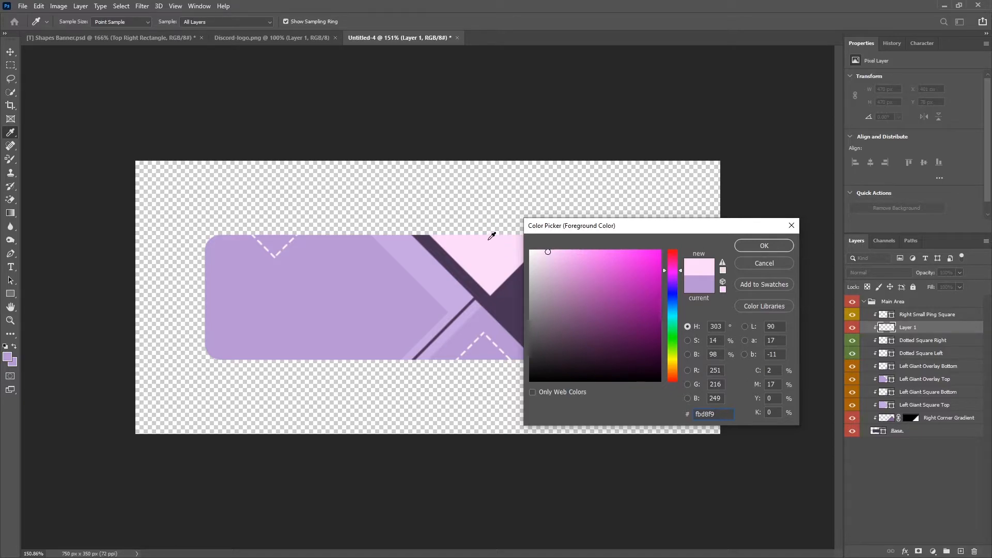
pyautogui.click(775, 248)
# - Draw a 120 px square over the banner's lower-left corner and give it the light pink fill with no stroke
pyautogui.press('u')
pyautogui.moveTo(182, 312); pyautogui.dragTo(277, 405)
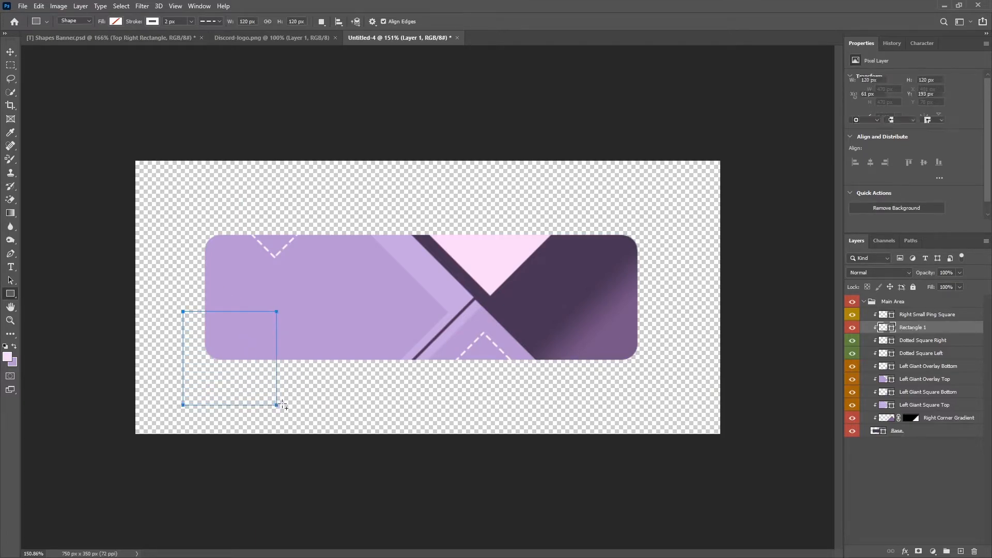
pyautogui.click(115, 21)
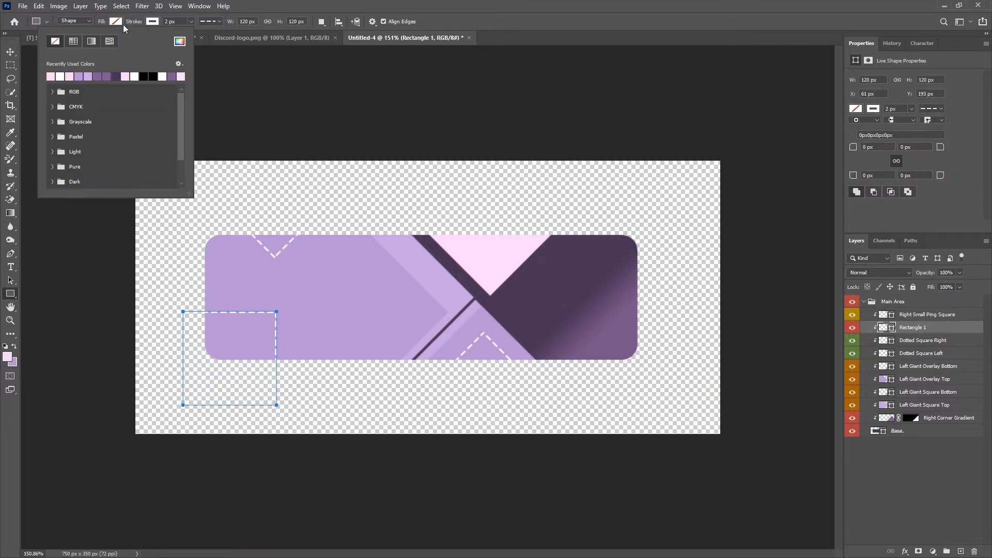
pyautogui.click(50, 76)
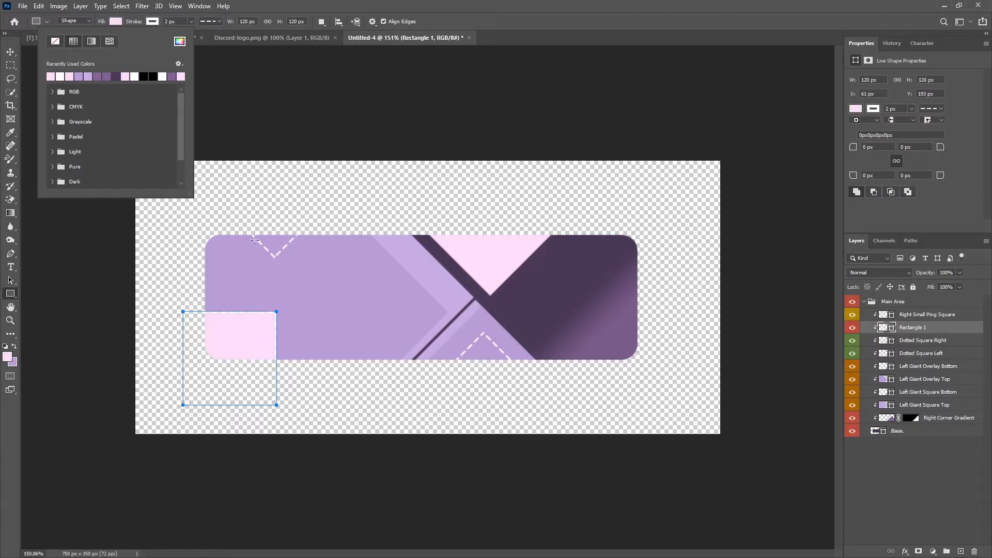
pyautogui.click(153, 21)
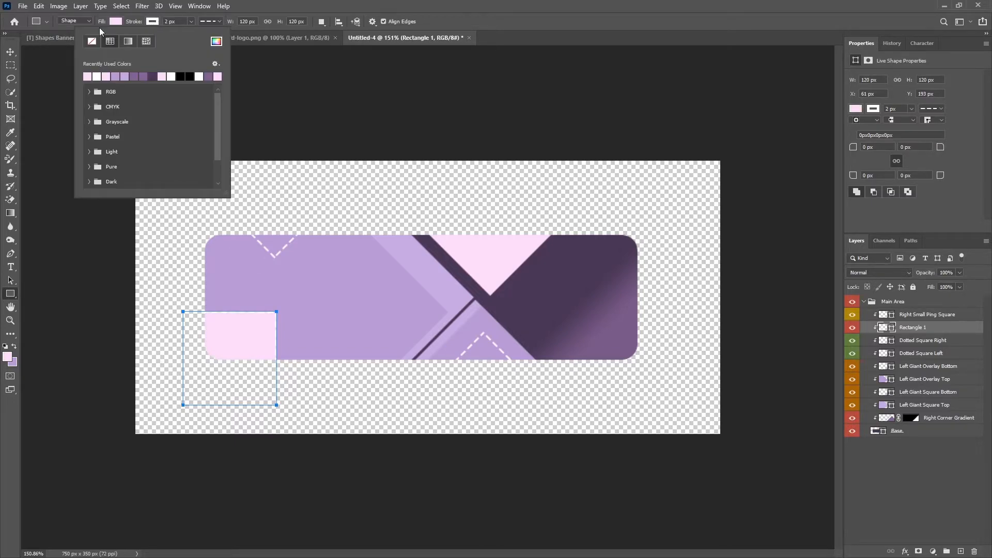
pyautogui.click(10, 54)
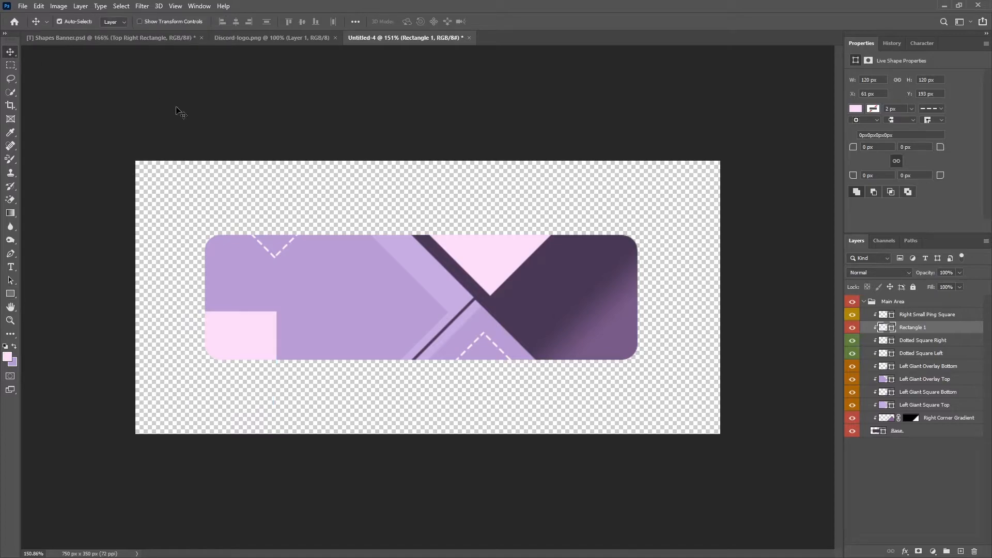
# - Rotate the light pink square by -45° and move it so only its corner covers the banner's lower-left corner
pyautogui.press('ctrl')
pyautogui.hotkey('ctrl', 't')
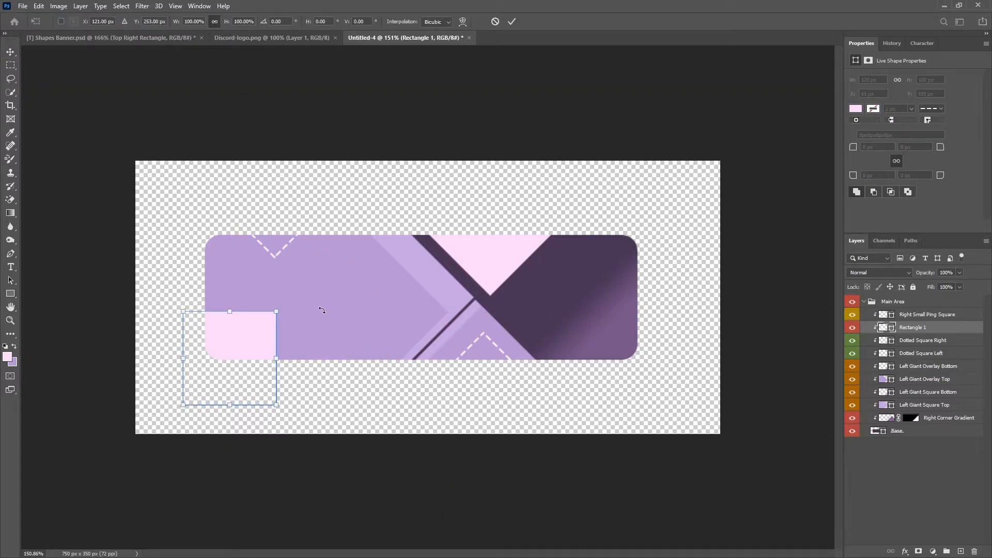
pyautogui.moveTo(322, 309); pyautogui.dragTo(261, 272)
pyautogui.moveTo(243, 350); pyautogui.dragTo(217, 377)
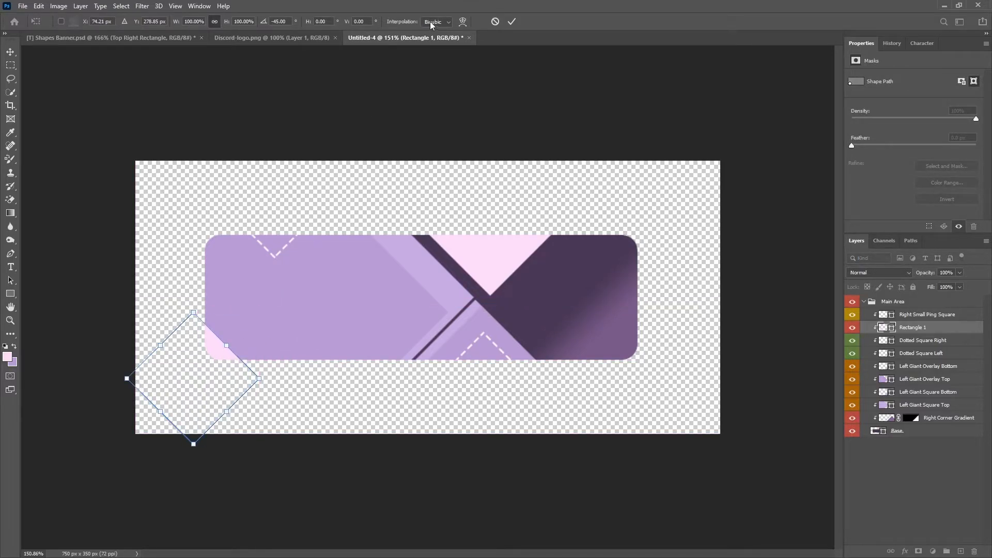
pyautogui.click(511, 21)
# - Rename the light pink square's layer to "Left Corner Overlay"
pyautogui.doubleClick(913, 327)
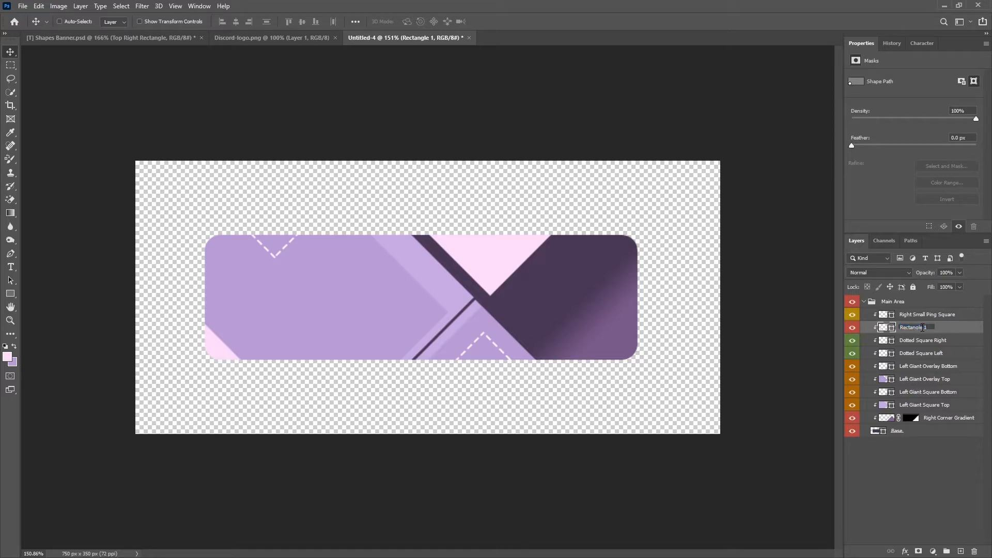
pyautogui.write('Left Corner Overl')
pyautogui.click(941, 458)
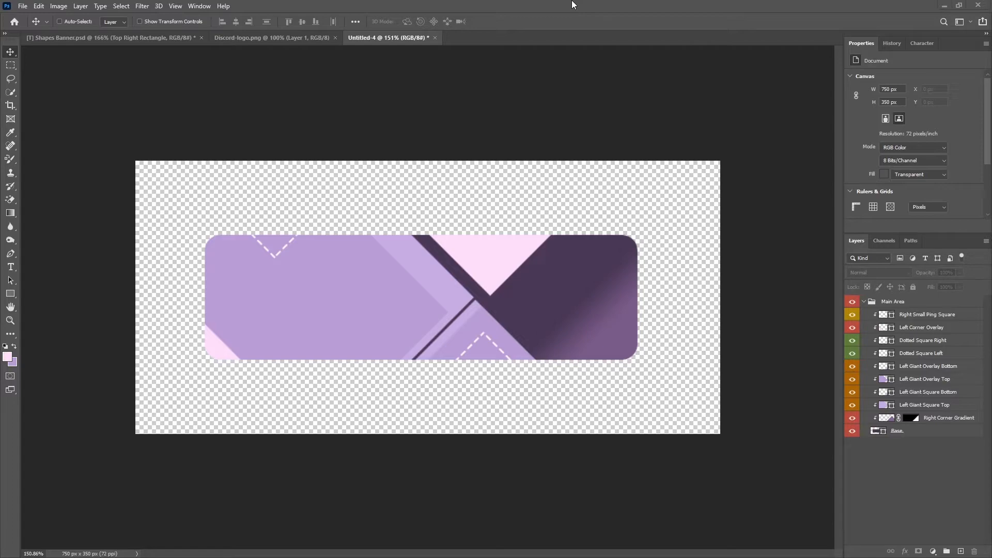
# - On a new clipped layer above Dotted Square Right, draw a white 186 × 2 px rectangle without stroke across the banner's upper-left area
pyautogui.click(921, 341)
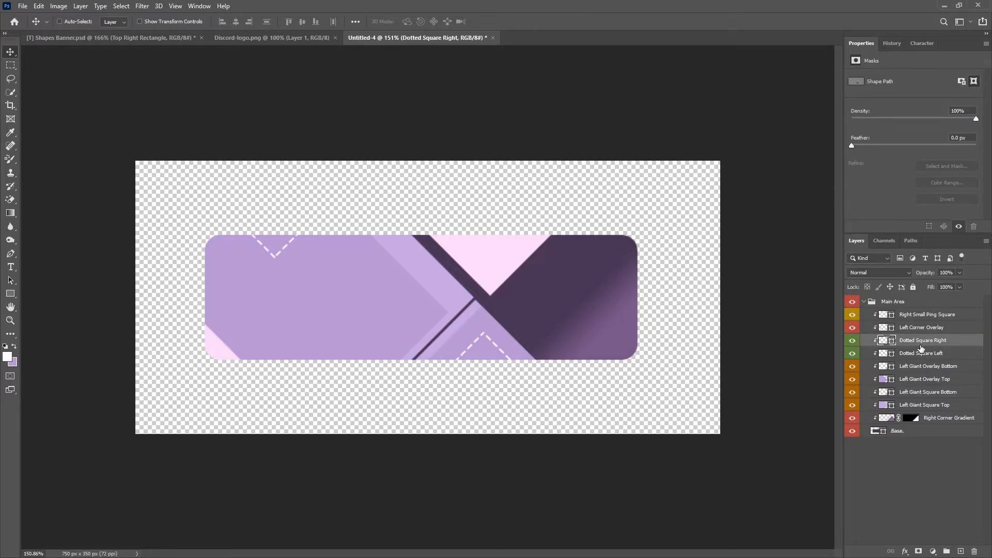
pyautogui.click(960, 551)
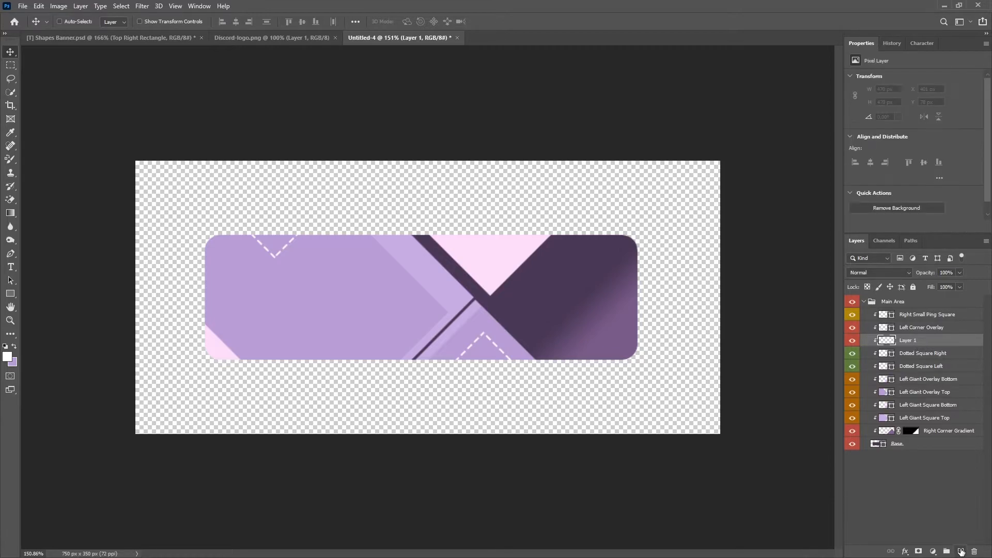
pyautogui.click(6, 356)
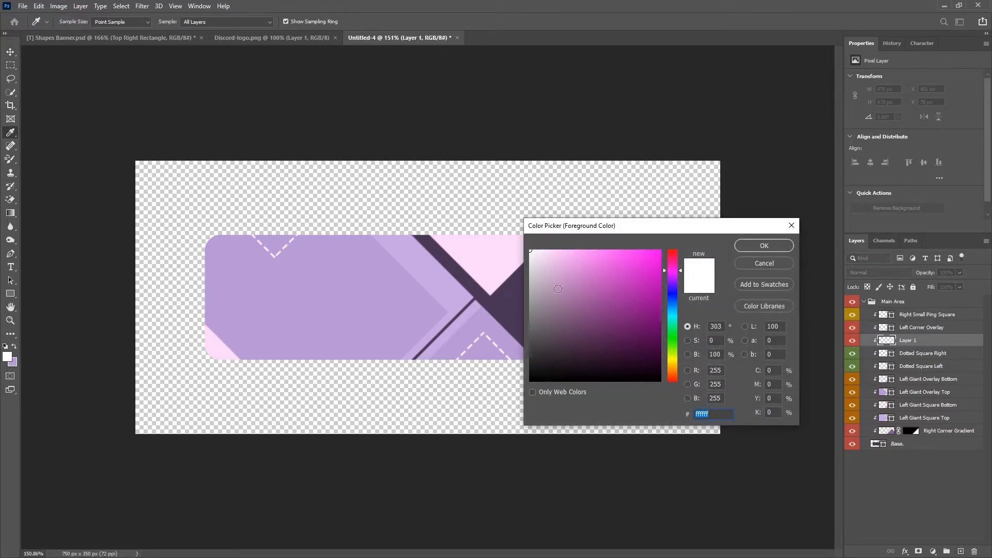
pyautogui.click(762, 260)
pyautogui.click(9, 295)
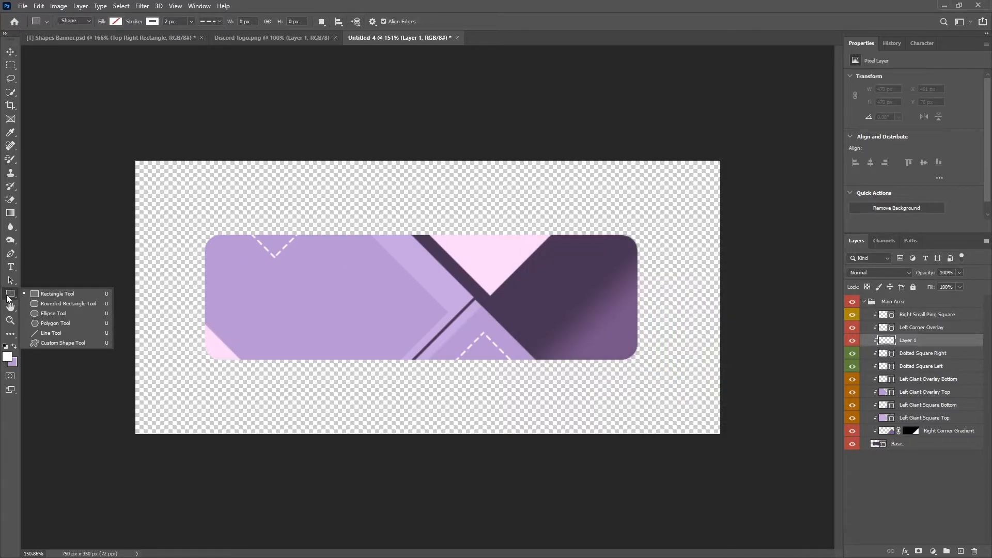
pyautogui.click(116, 21)
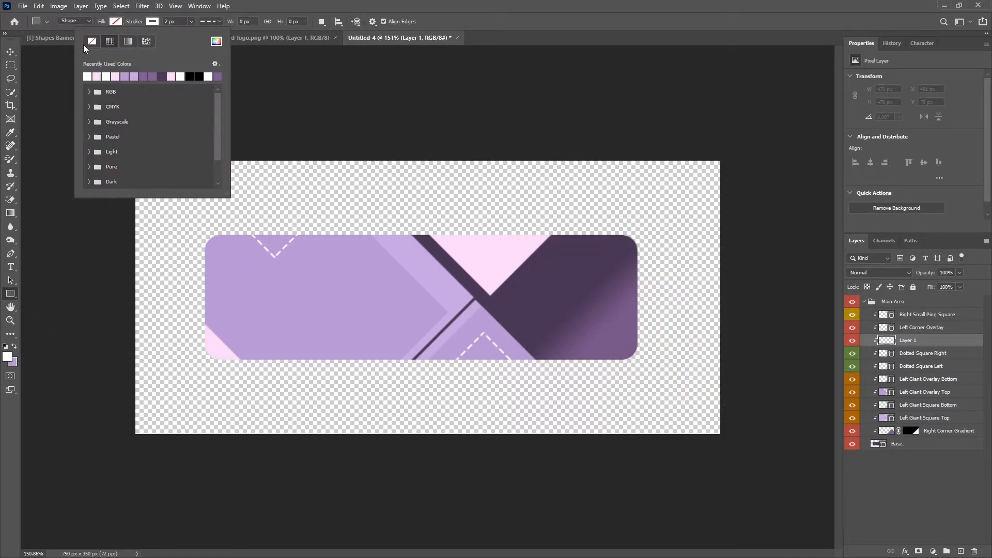
pyautogui.click(51, 76)
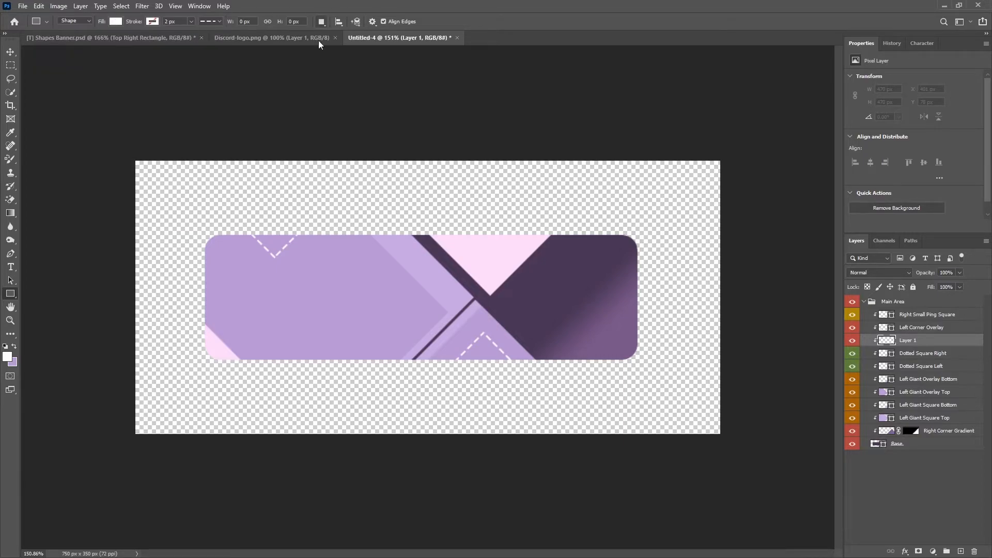
pyautogui.moveTo(211, 249); pyautogui.dragTo(356, 250)
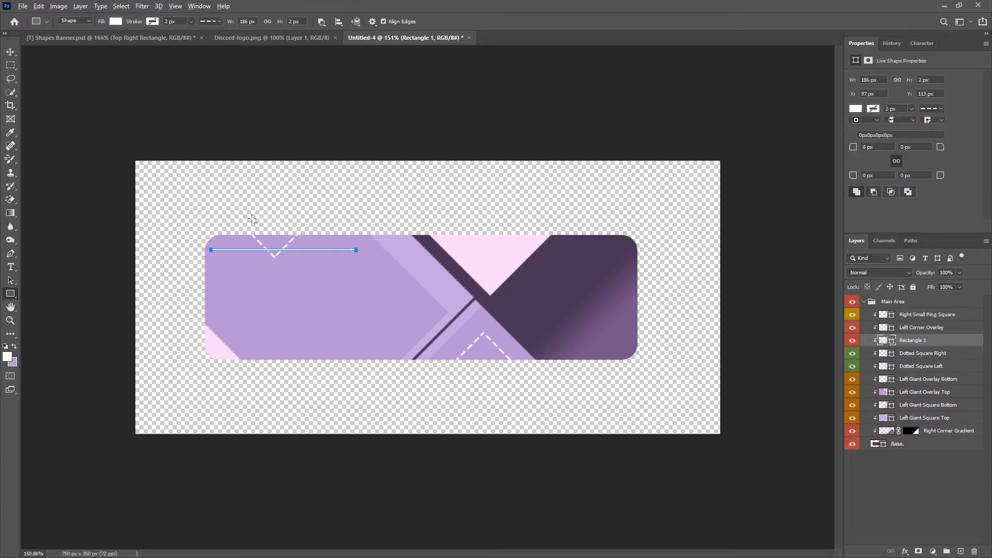
# - Stretch the thin white rectangle downward to a height of about 3 px
pyautogui.scroll(5, 229, 225)
pyautogui.scroll(12, 230, 225)
pyautogui.hotkey('ctrl', 't')
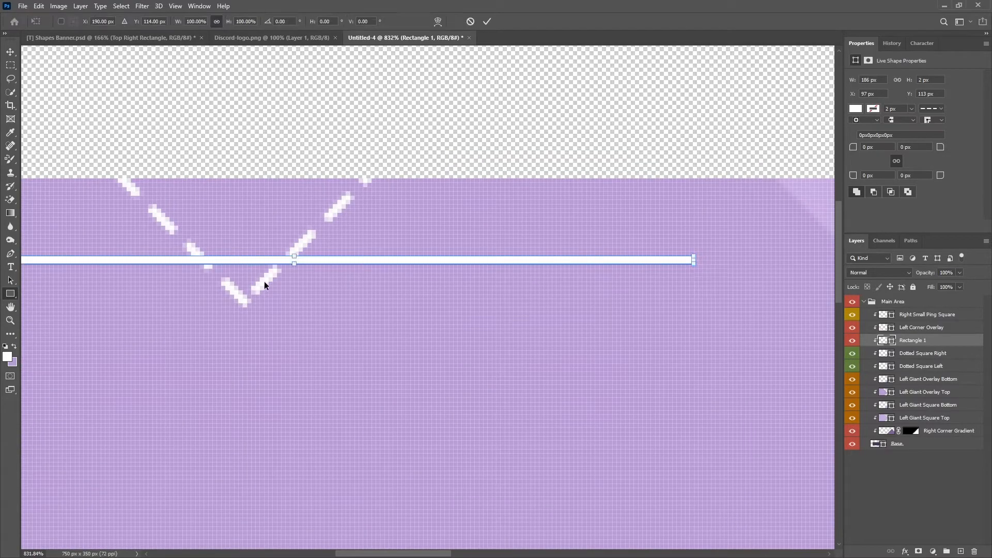
pyautogui.moveTo(297, 266); pyautogui.dragTo(297, 271)
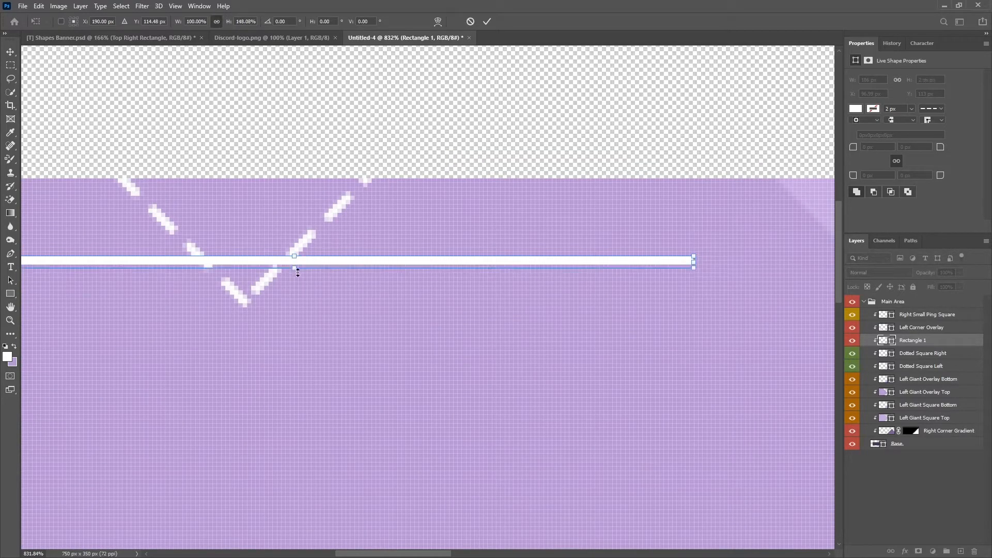
pyautogui.click(487, 24)
pyautogui.scroll(-16, 439, 254)
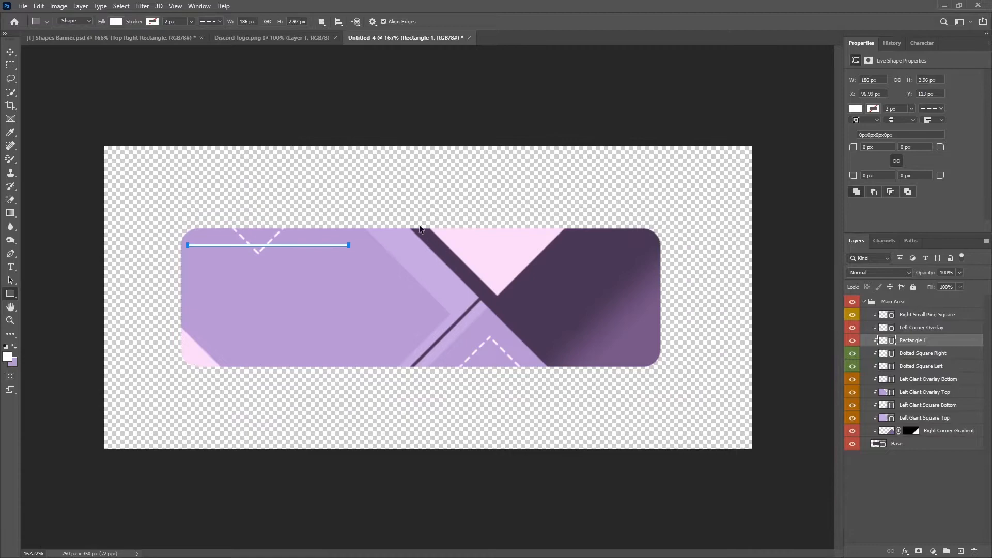
# - Rotate the white line by -45° and move it diagonally across the banner's upper-left corner
pyautogui.hotkey('ctrl', 't')
pyautogui.moveTo(393, 226); pyautogui.dragTo(326, 160)
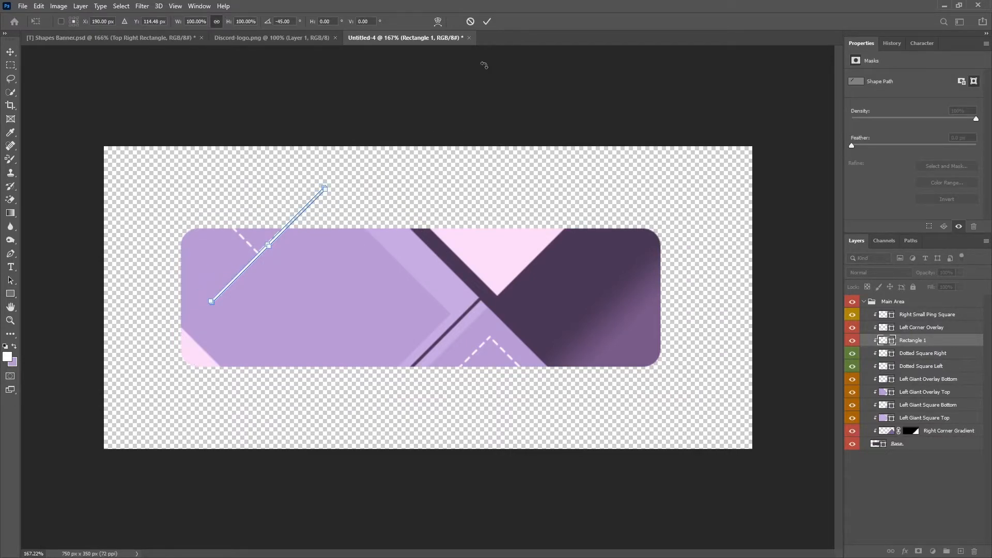
pyautogui.click(487, 21)
pyautogui.click(10, 52)
pyautogui.moveTo(316, 305); pyautogui.dragTo(254, 264)
pyautogui.scroll(-4, 303, 289)
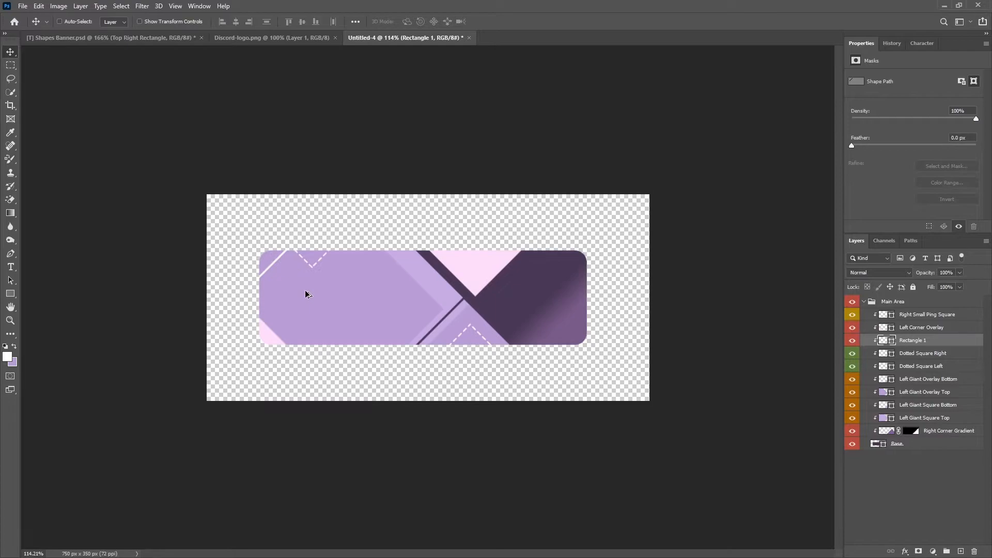
pyautogui.scroll(6, 232, 263)
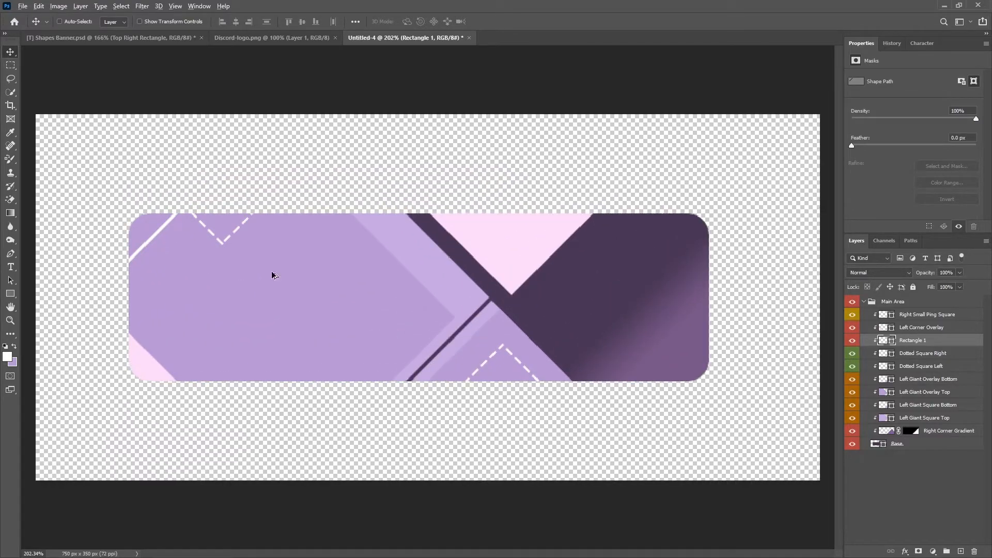
pyautogui.scroll(-4, 271, 272)
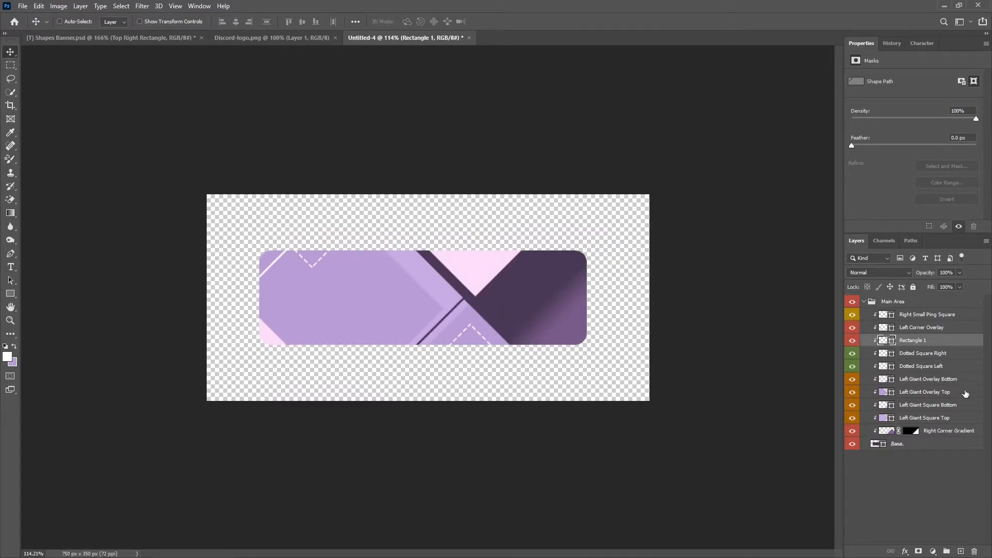
# - Rename the white line's layer to "Left Corner Line" and label it green
pyautogui.write('Left Corner Line')
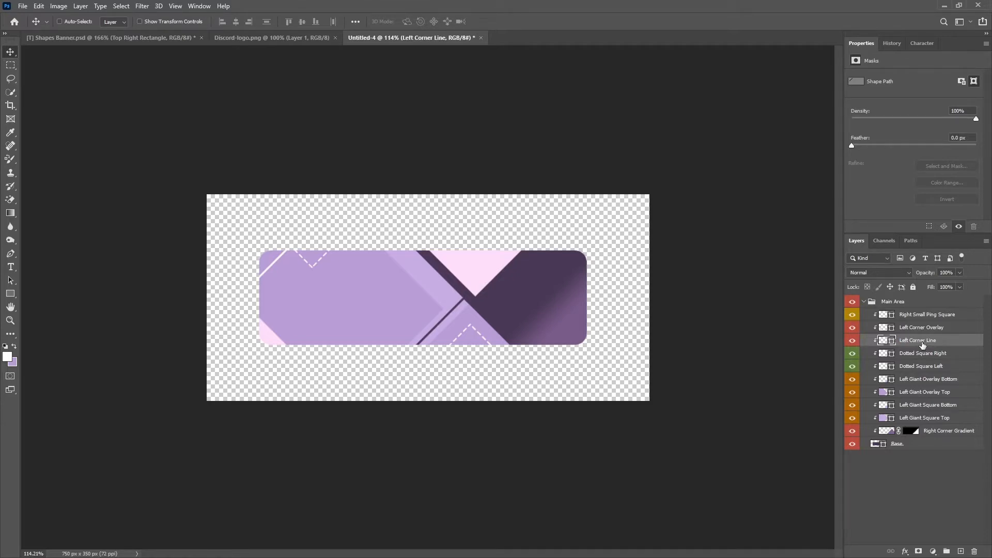
pyautogui.rightClick(852, 340)
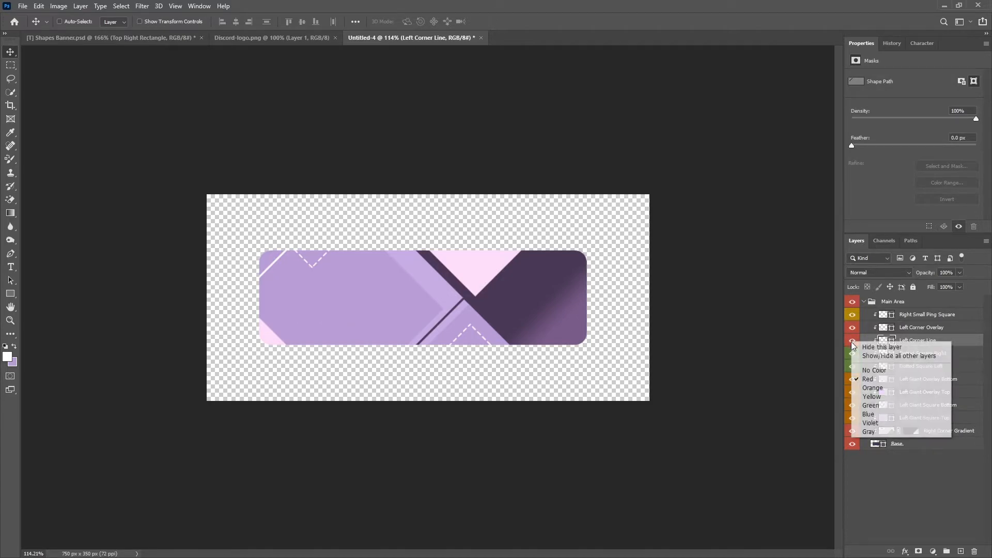
pyautogui.click(891, 406)
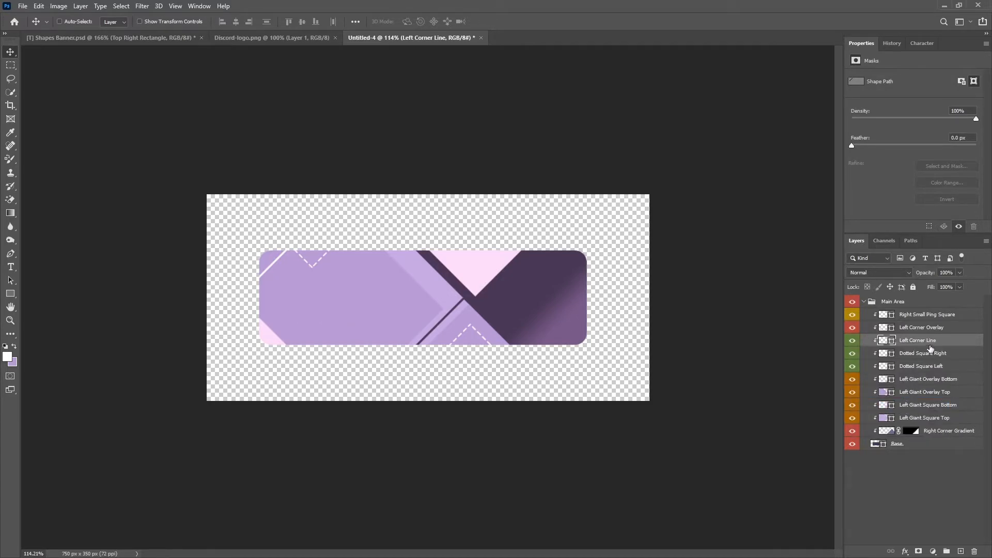
# - Duplicate Left Corner Line, move the copy across the banner's lower-right corner and rename it "Right Corner Line"
pyautogui.hotkey('ctrl', 'j')
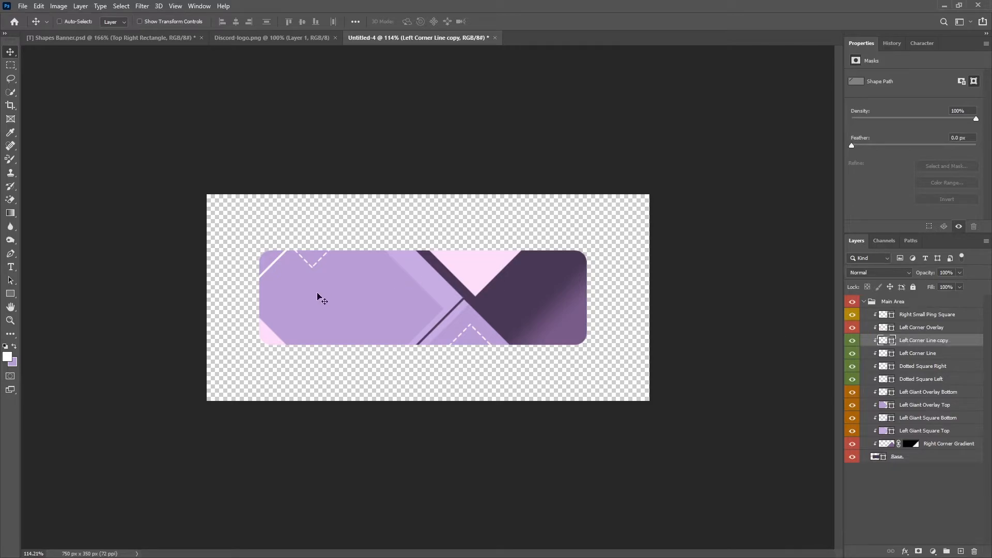
pyautogui.moveTo(305, 291); pyautogui.dragTo(593, 376)
pyautogui.doubleClick(919, 342)
pyautogui.write('Right Corner Line')
pyautogui.press('Return')
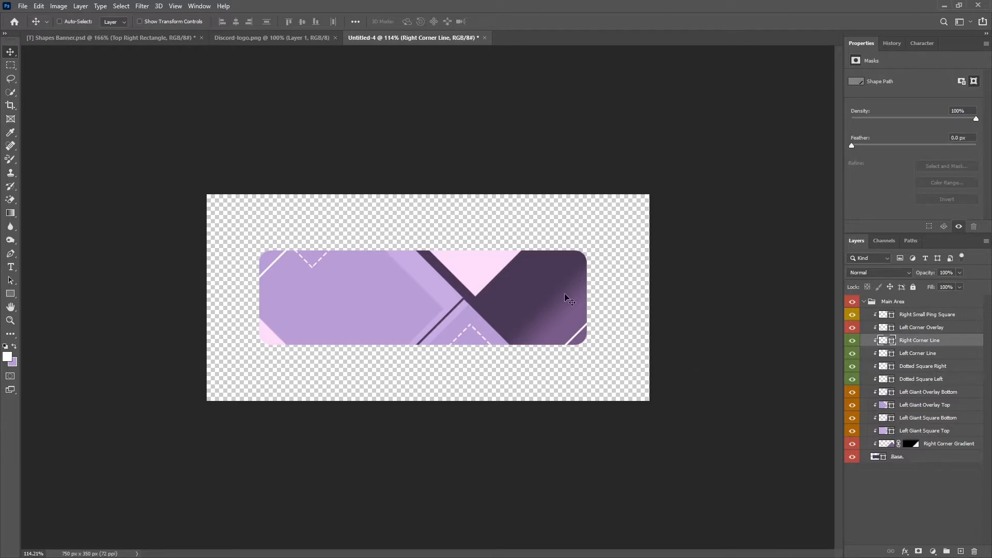
# - Label the Right Corner Line layer yellow and move the Left Corner Overlay layer directly below it
pyautogui.rightClick(860, 345)
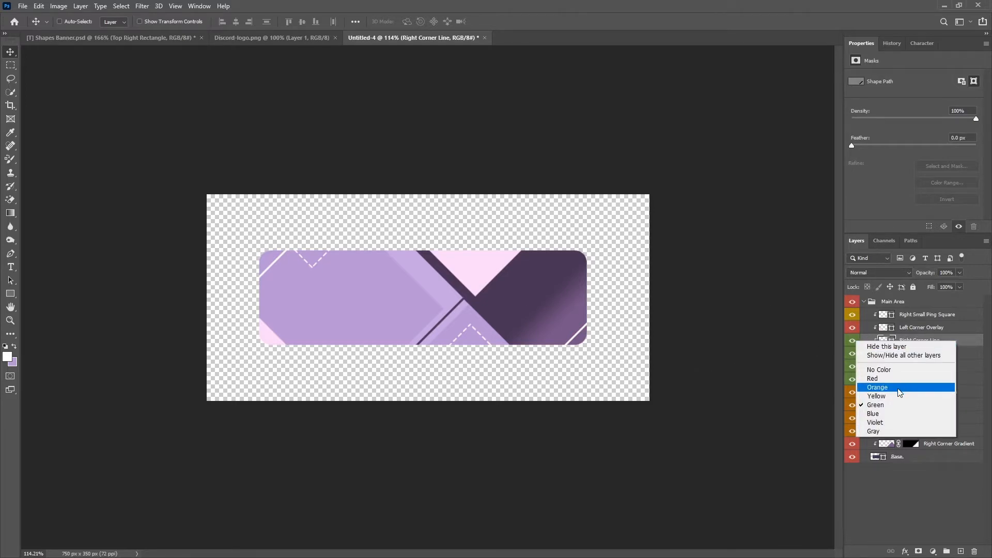
pyautogui.click(897, 396)
pyautogui.click(852, 328)
pyautogui.click(852, 329)
pyautogui.click(926, 331)
pyautogui.moveTo(912, 333); pyautogui.dragTo(913, 347)
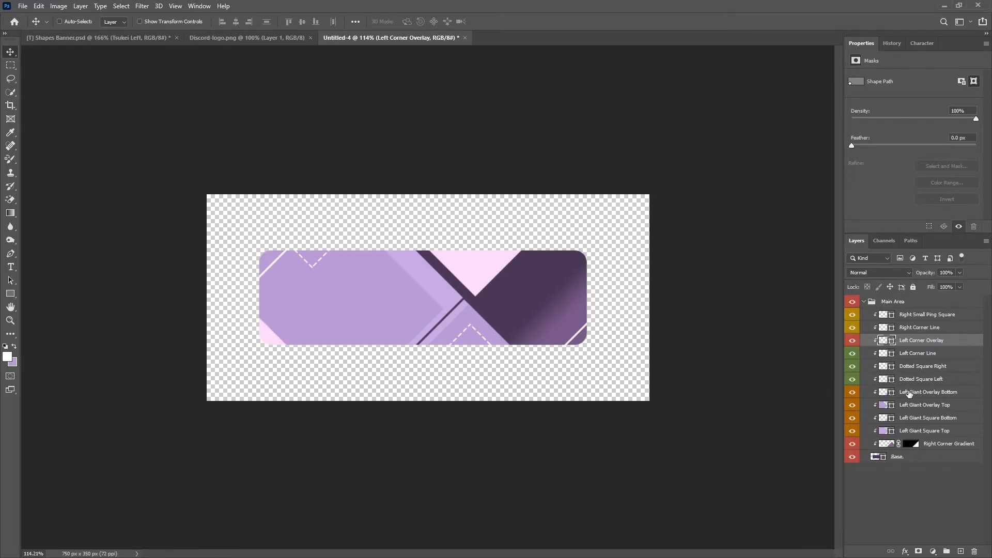
# - Add a new clipped layer above Left Giant Overlay Bottom and label it blue
pyautogui.click(907, 394)
pyautogui.click(955, 552)
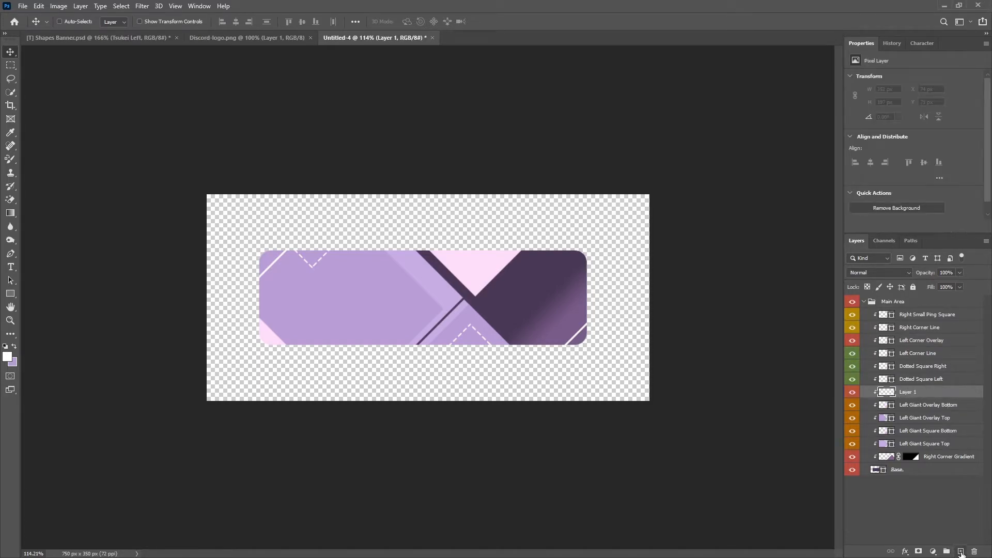
pyautogui.rightClick(853, 395)
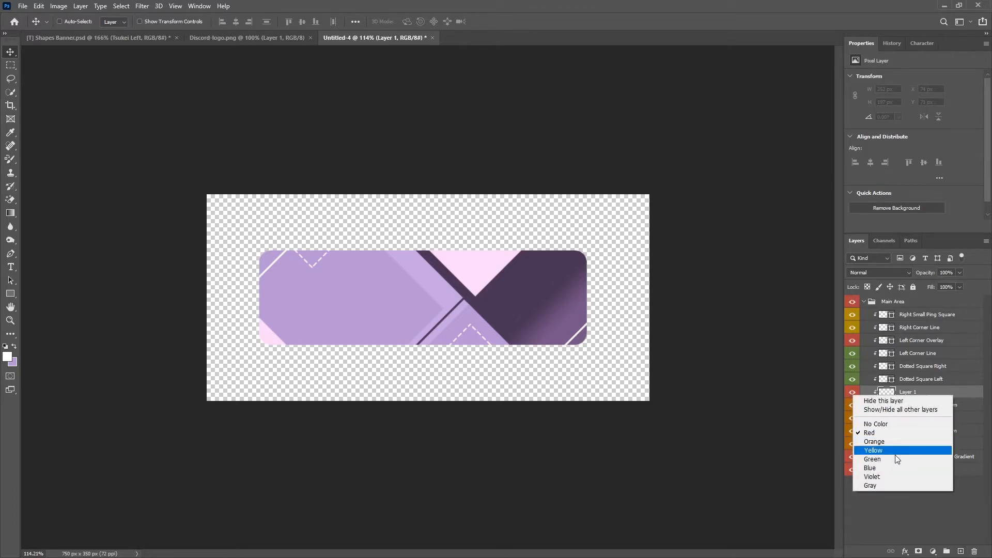
pyautogui.click(891, 471)
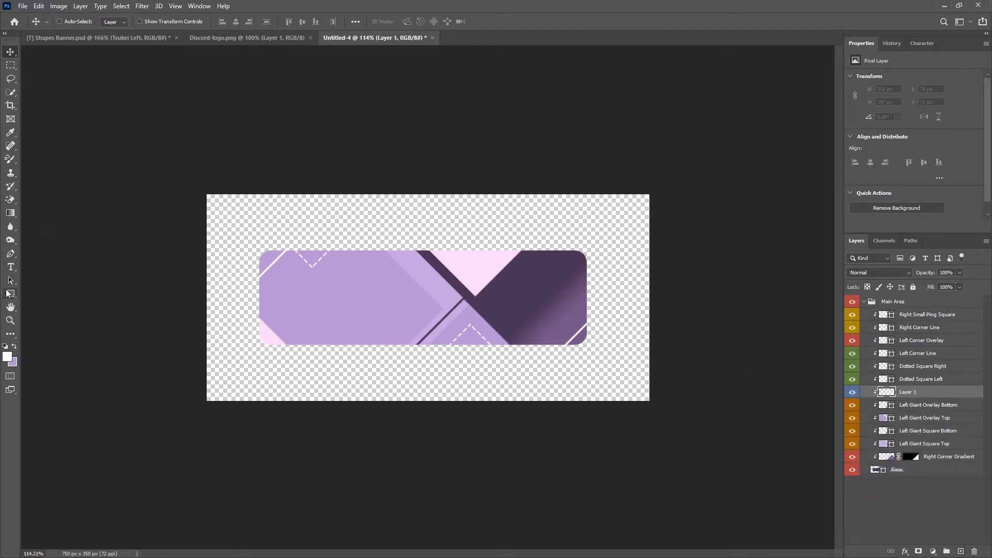
# - Add the horizontal text "TSUKEI" in white 76 pt Impact Regular on the left half of the banner
pyautogui.click(11, 267)
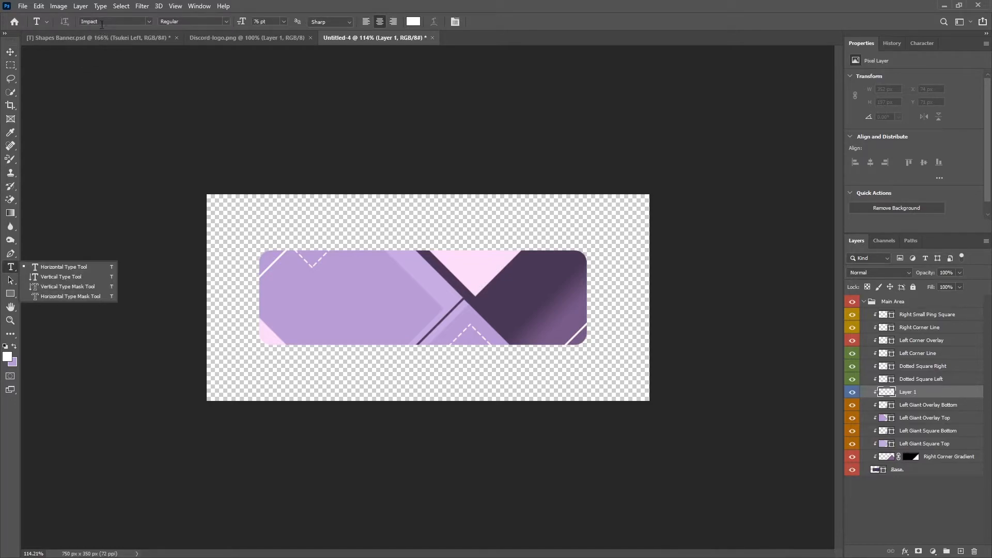
pyautogui.click(566, 26)
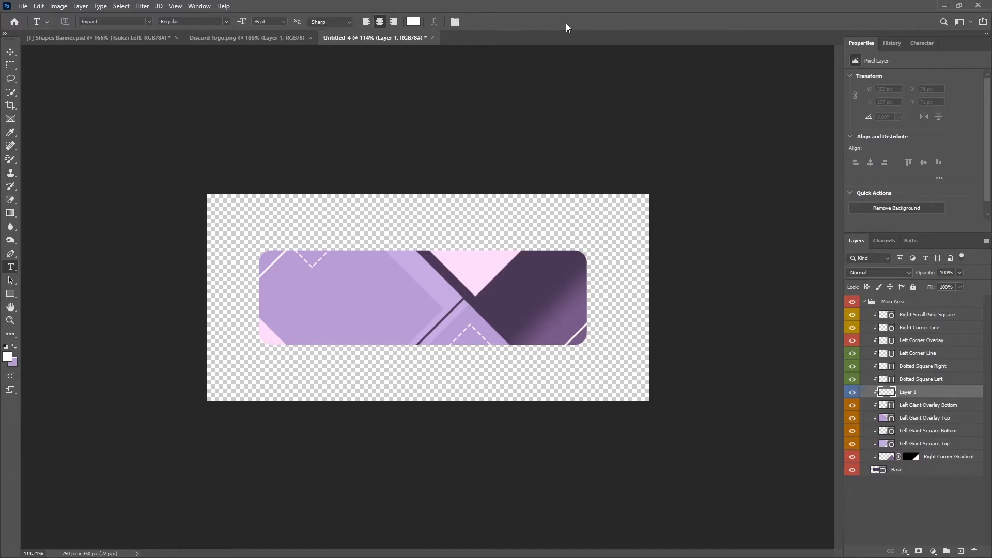
pyautogui.click(352, 312)
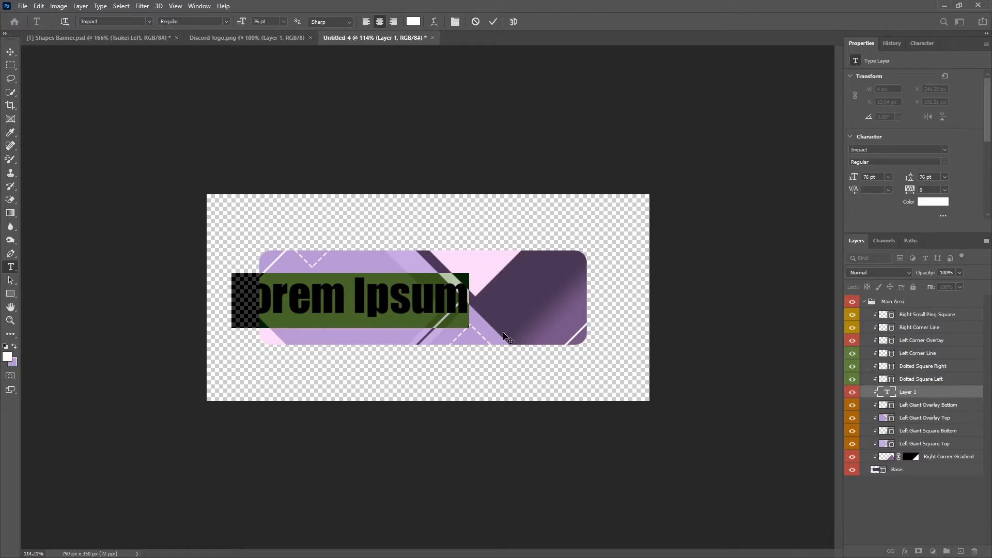
pyautogui.write('t')
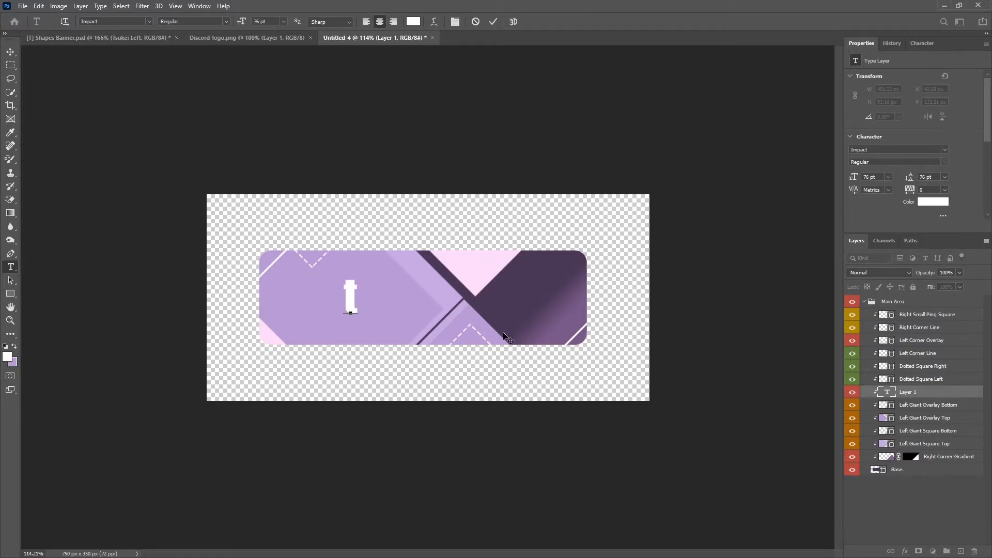
pyautogui.press('BackSpace')
pyautogui.write('TSUKEI')
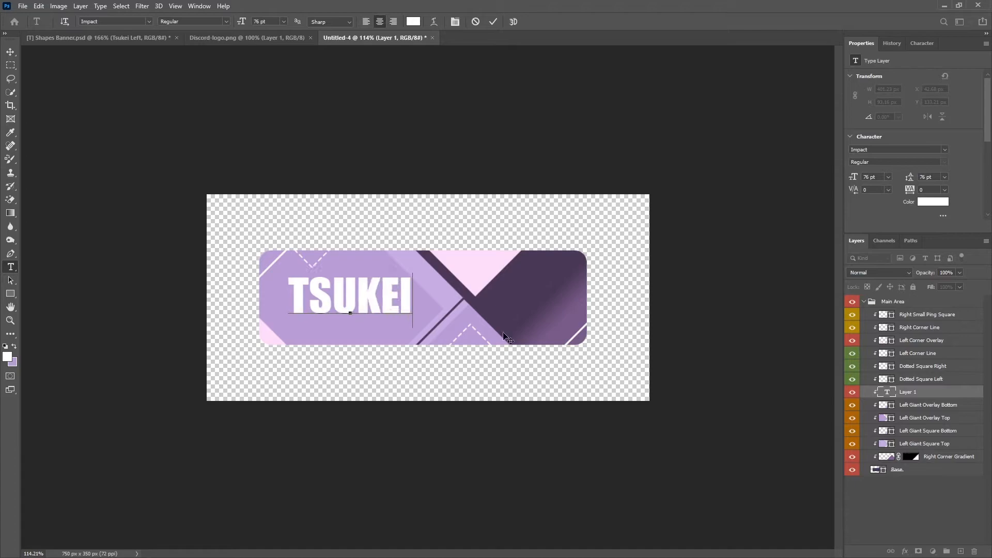
# - Set the font size of the whole TSUKEI text to 161 pt
pyautogui.hotkey('ctrl', 'a')
pyautogui.moveTo(264, 21); pyautogui.dragTo(309, 20)
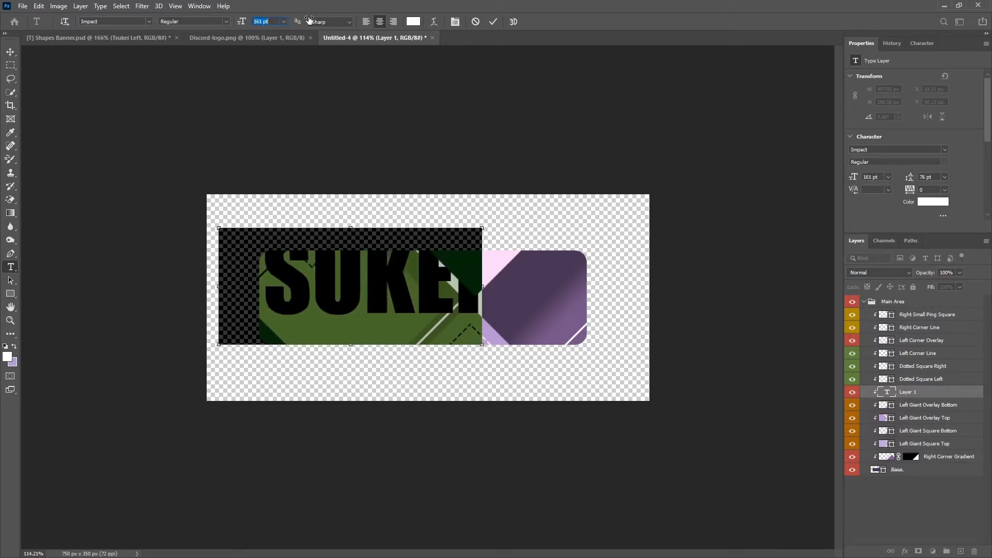
pyautogui.click(494, 21)
# - Center the TSUKEI text over the banner and scale it up to about 632 px wide so it spans the full base
pyautogui.press('v')
pyautogui.moveTo(348, 276); pyautogui.dragTo(381, 306)
pyautogui.hotkey('ctrl', 't')
pyautogui.moveTo(514, 260); pyautogui.dragTo(603, 233)
pyautogui.moveTo(449, 287); pyautogui.dragTo(443, 307)
pyautogui.click(512, 22)
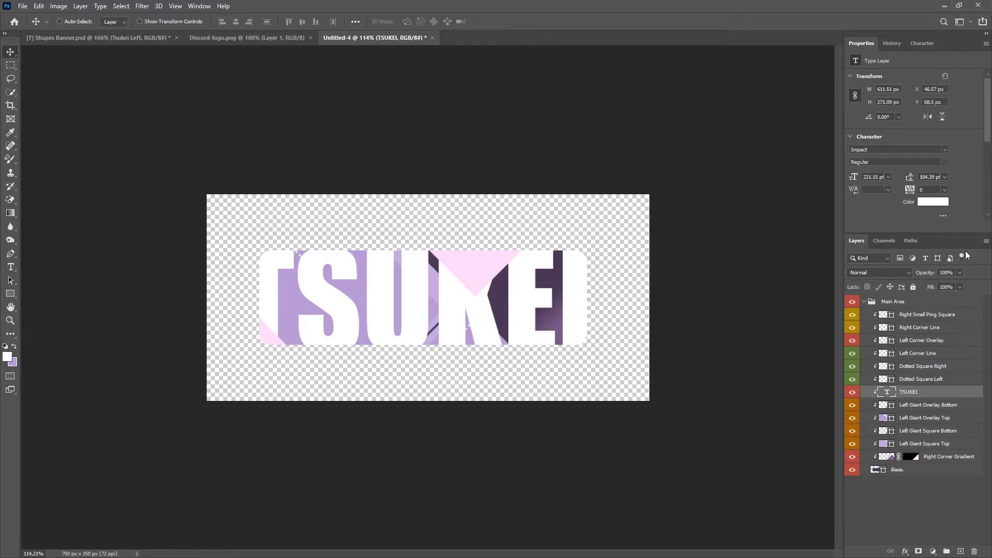
# - Set the TSUKEI text layer to Soft Light blending at 15% opacity and rasterize the type
pyautogui.click(883, 274)
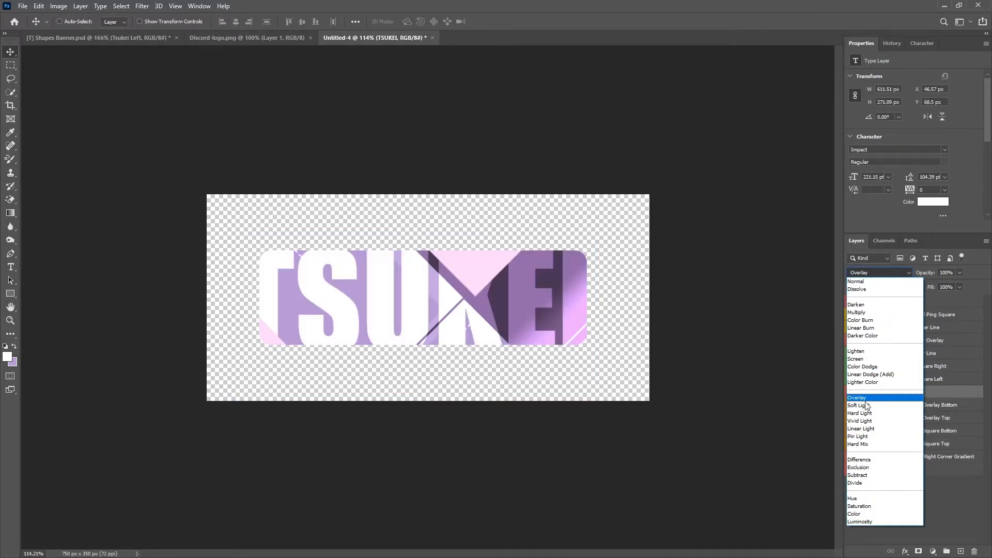
pyautogui.click(878, 405)
pyautogui.click(954, 274)
pyautogui.write('15')
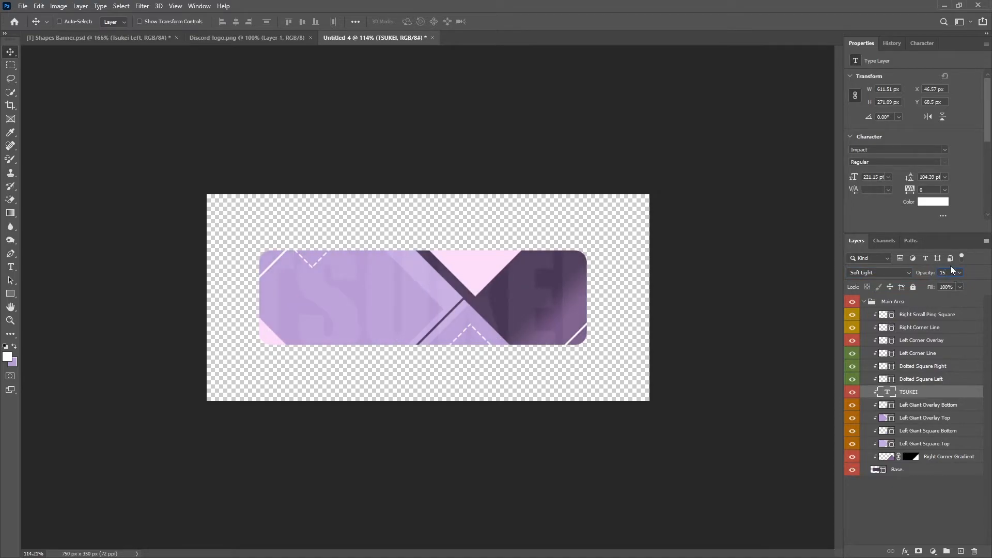
pyautogui.rightClick(919, 394)
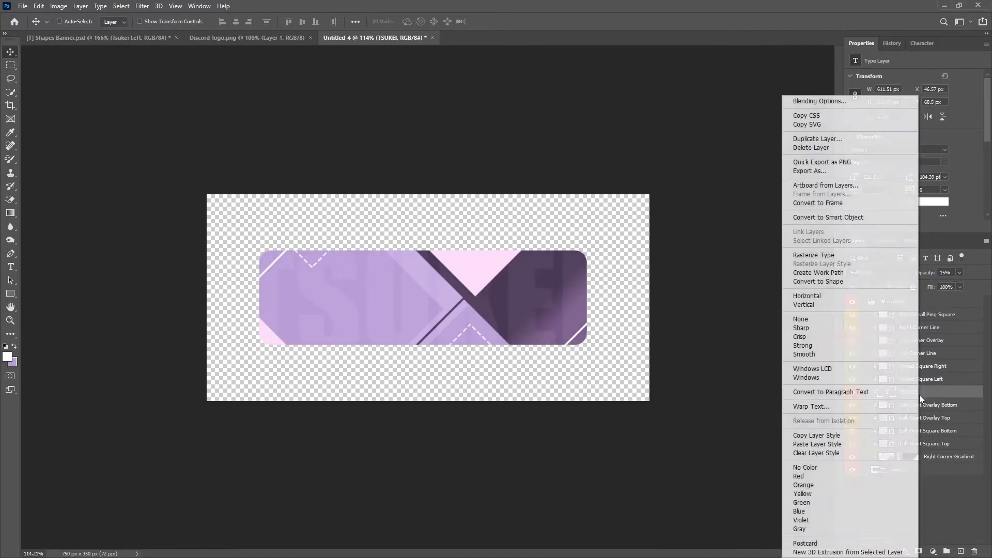
pyautogui.click(861, 256)
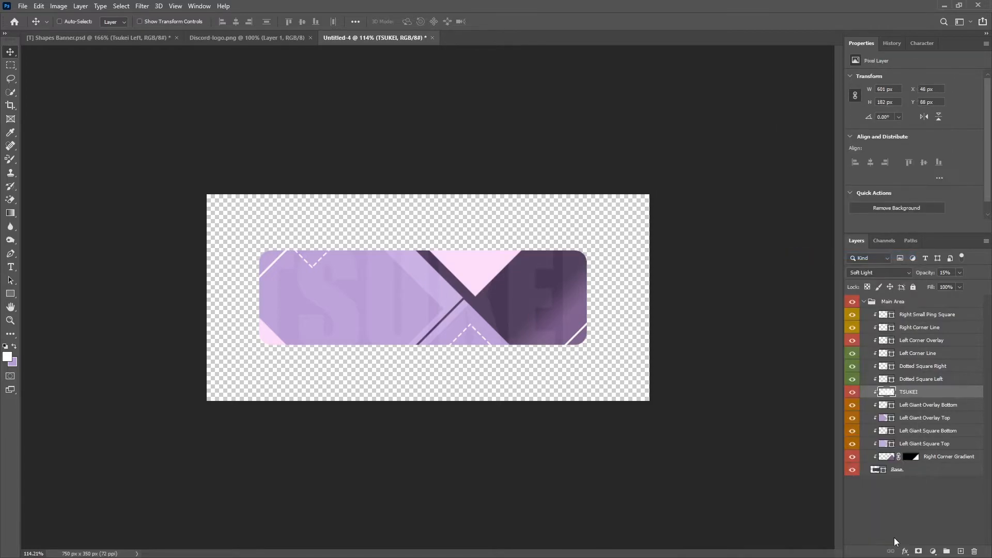
# - Load the outline of the Left Giant Overlay Top diamond as a selection while keeping the TSUKEI layer active
pyautogui.click(852, 419)
pyautogui.click(852, 419)
pyautogui.press('ctrl')
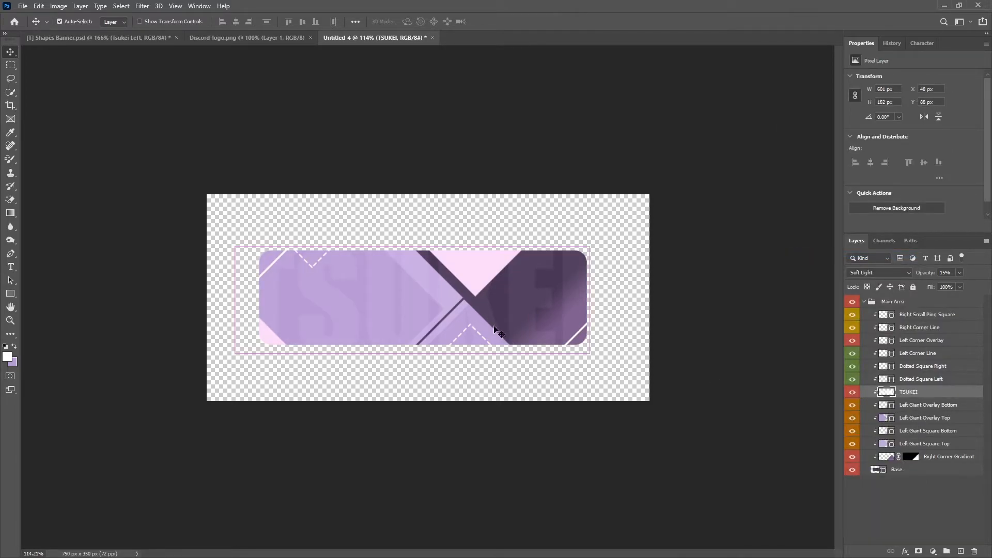
pyautogui.scroll(1, 372, 287)
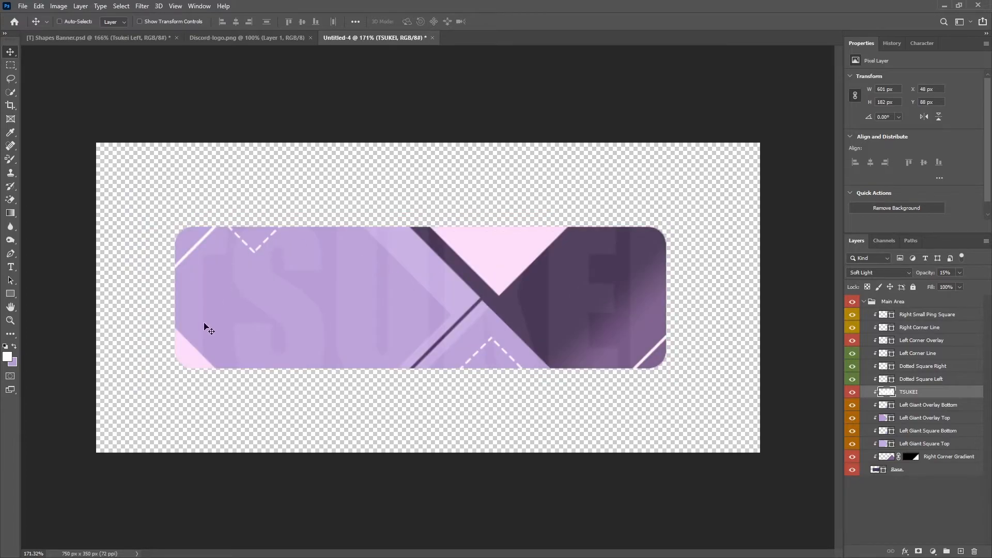
pyautogui.scroll(-1, 362, 320)
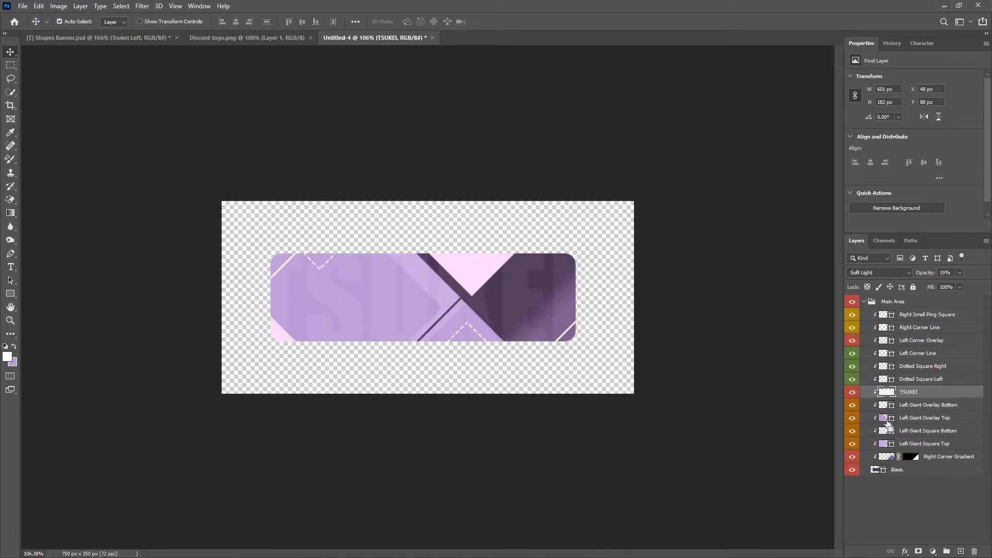
pyautogui.scroll(3, 364, 296)
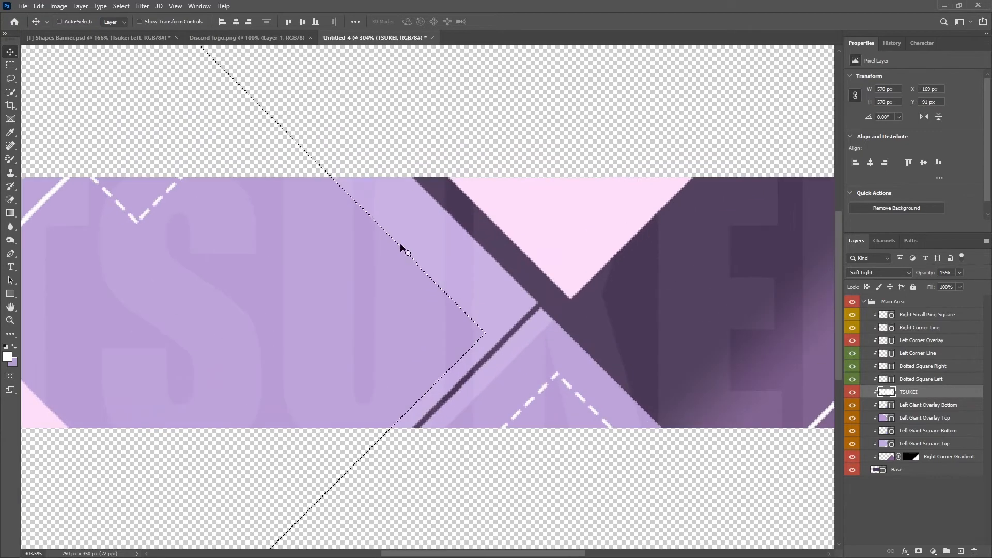
pyautogui.scroll(-2, 310, 341)
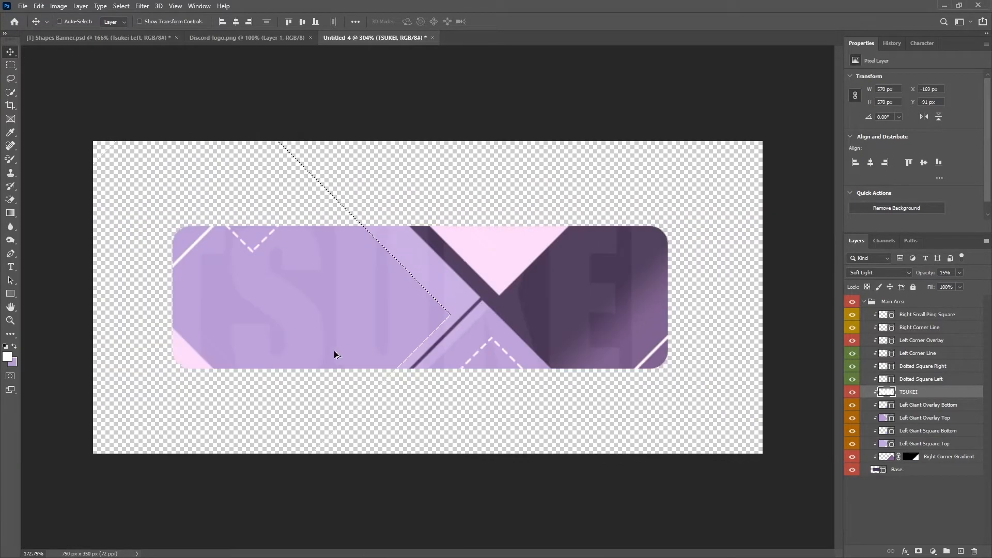
# - Invert the diamond selection, delete the TSUKEI lettering outside the diamond, and deselect
pyautogui.click(6, 66)
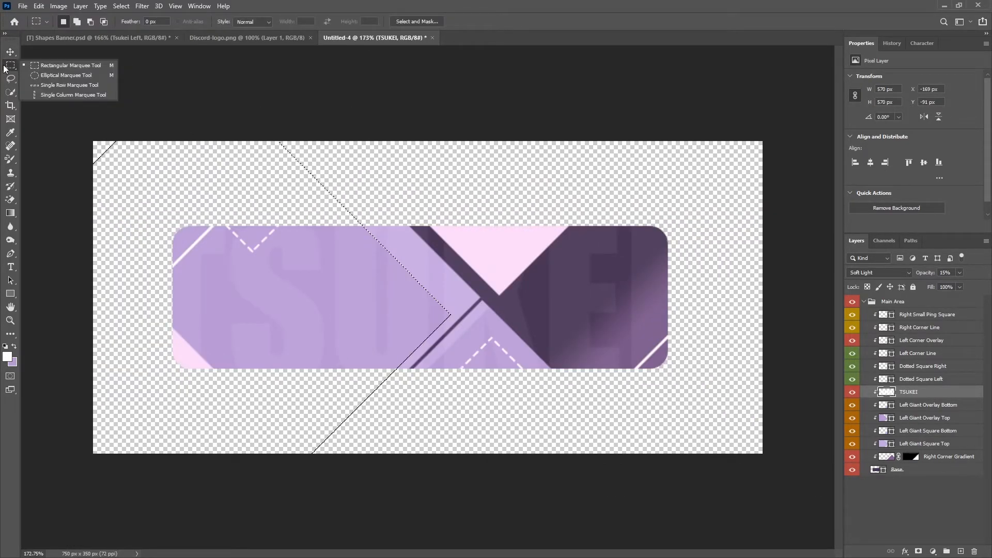
pyautogui.click(21, 66)
pyautogui.rightClick(303, 241)
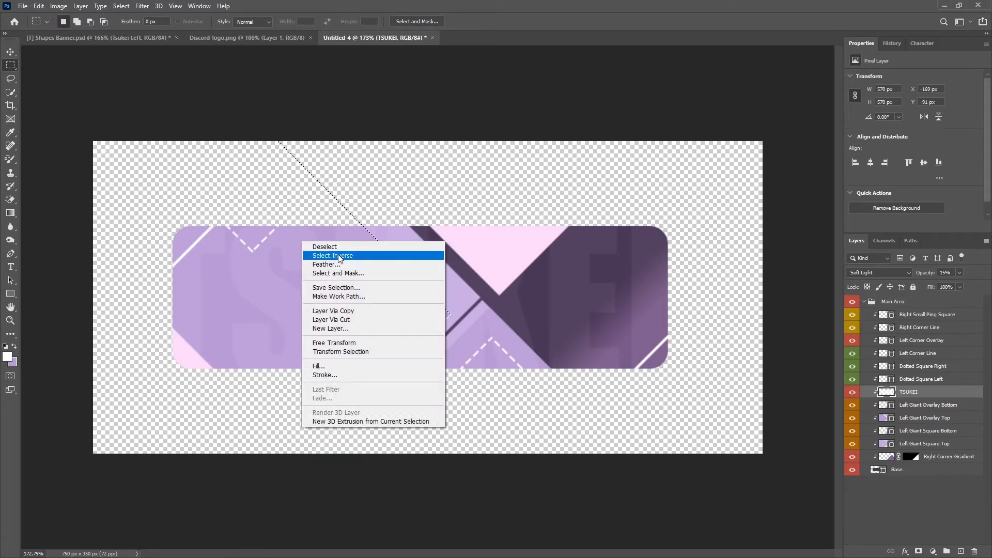
pyautogui.click(340, 259)
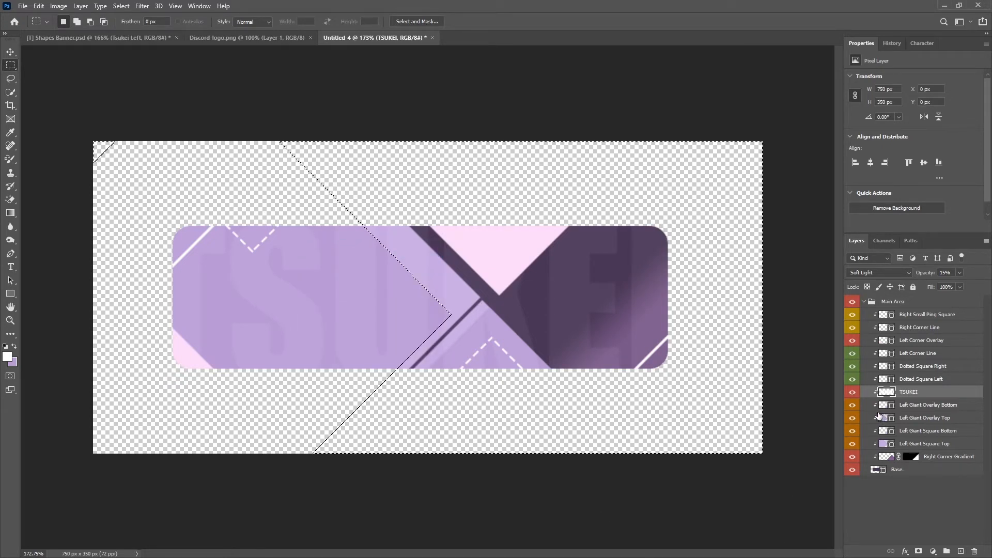
pyautogui.rightClick(434, 290)
pyautogui.click(434, 292)
pyautogui.scroll(3, 388, 287)
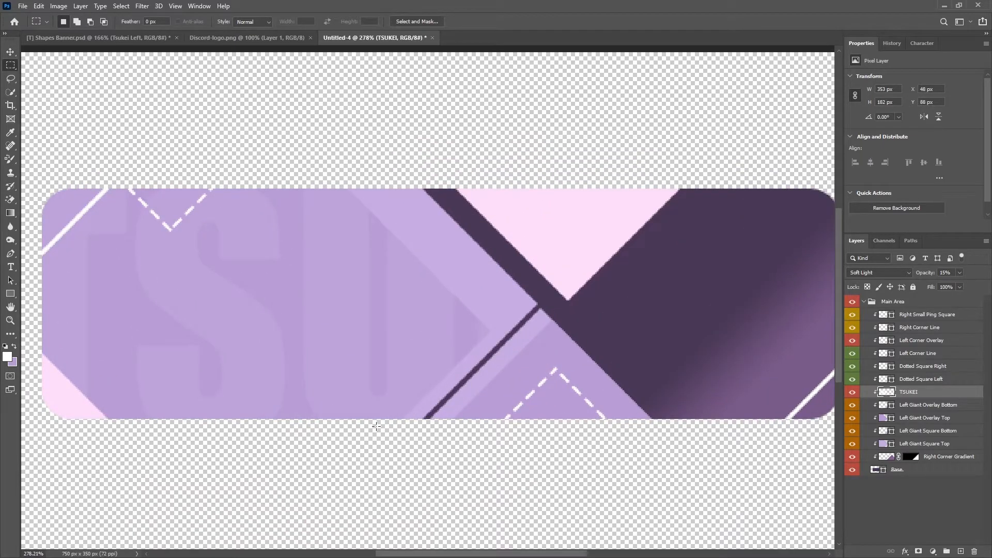
pyautogui.scroll(-4, 437, 420)
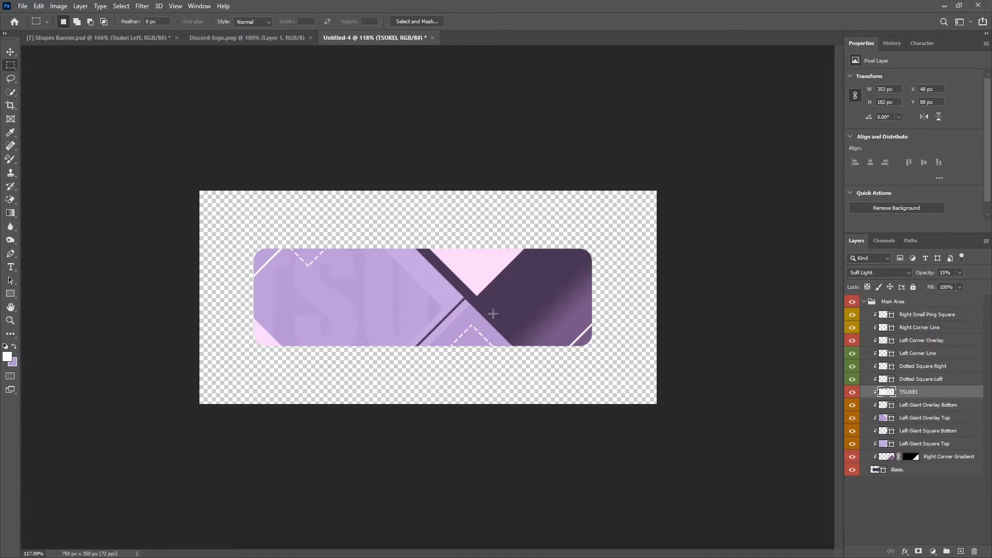
pyautogui.scroll(9, 552, 285)
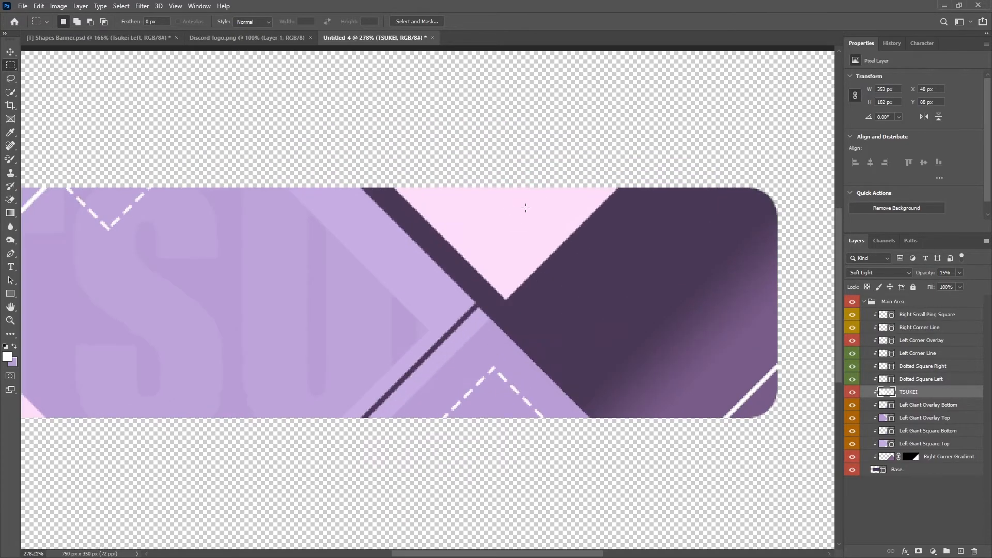
# - Label the TSUKEI layer blue and add a new clipped layer above Right Small Ping Square
pyautogui.rightClick(853, 393)
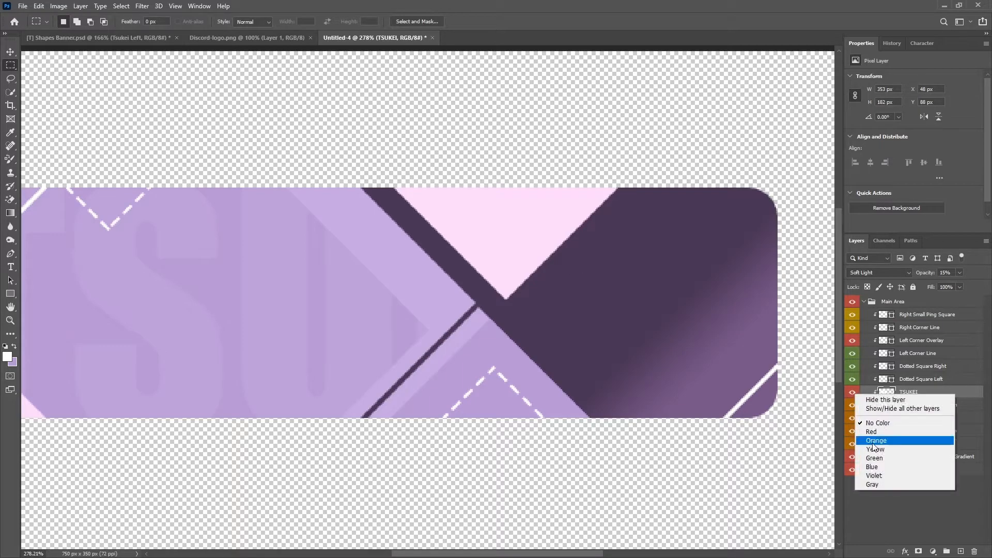
pyautogui.click(882, 468)
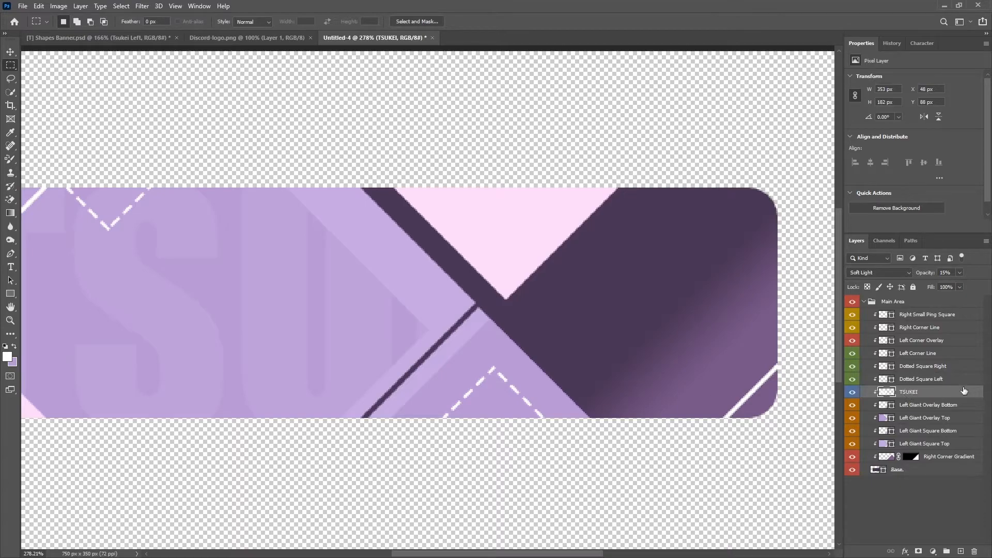
pyautogui.click(925, 316)
pyautogui.click(960, 550)
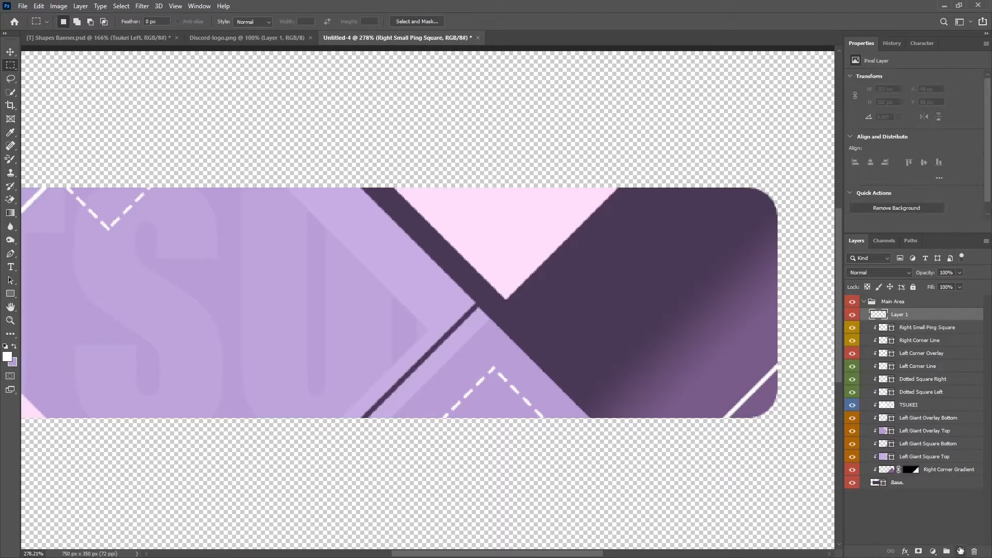
pyautogui.keyDown('alt'); pyautogui.click(908, 317); pyautogui.keyUp('alt')
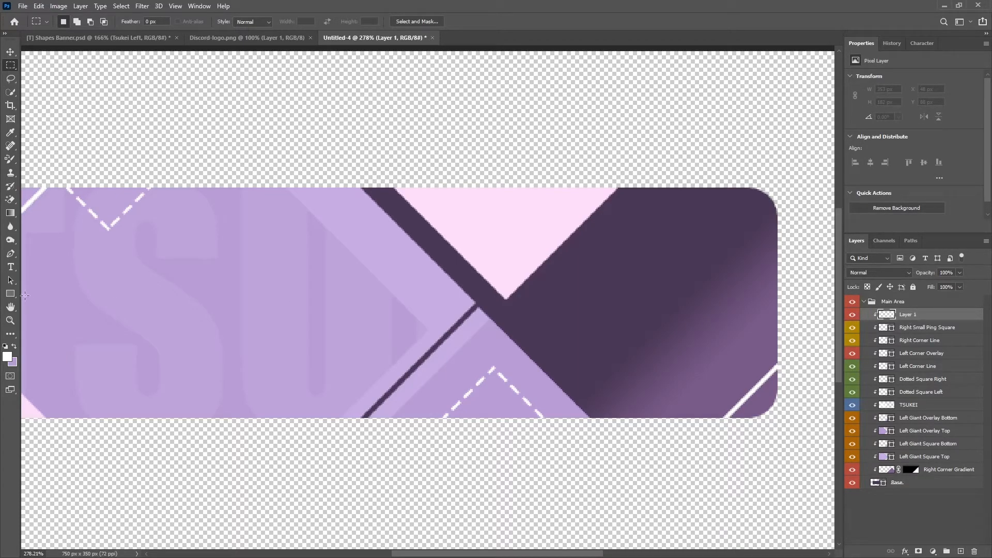
# - Set the foreground color to black (000000) and add the text "TSUKEI" in 161 pt Impact Regular over the pink triangle area
pyautogui.click(8, 359)
pyautogui.moveTo(604, 314); pyautogui.dragTo(395, 534)
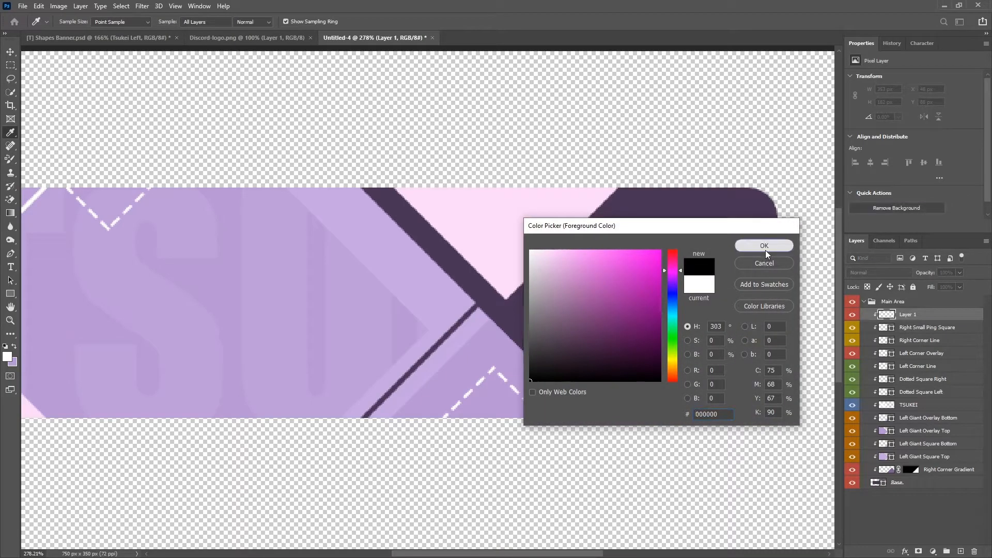
pyautogui.click(764, 246)
pyautogui.press('t')
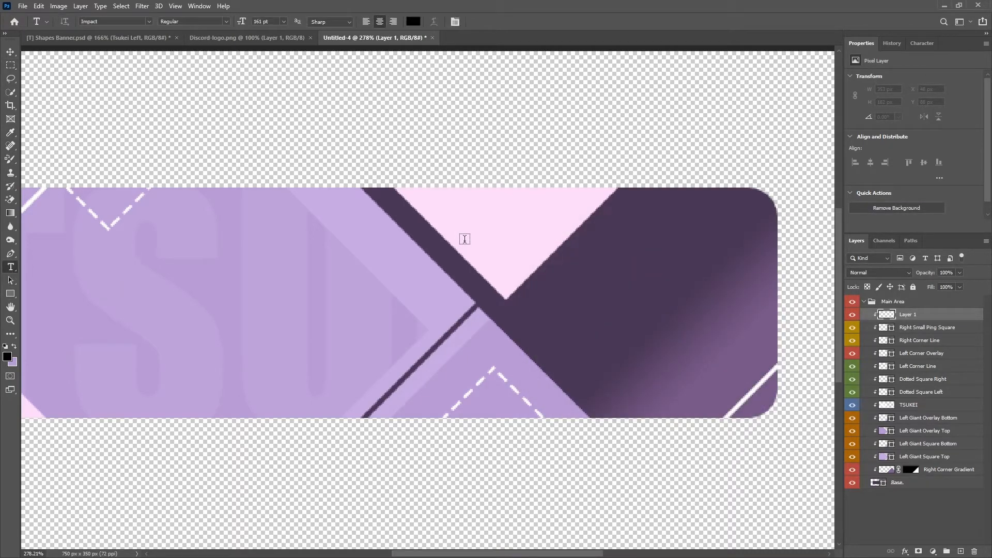
pyautogui.click(463, 241)
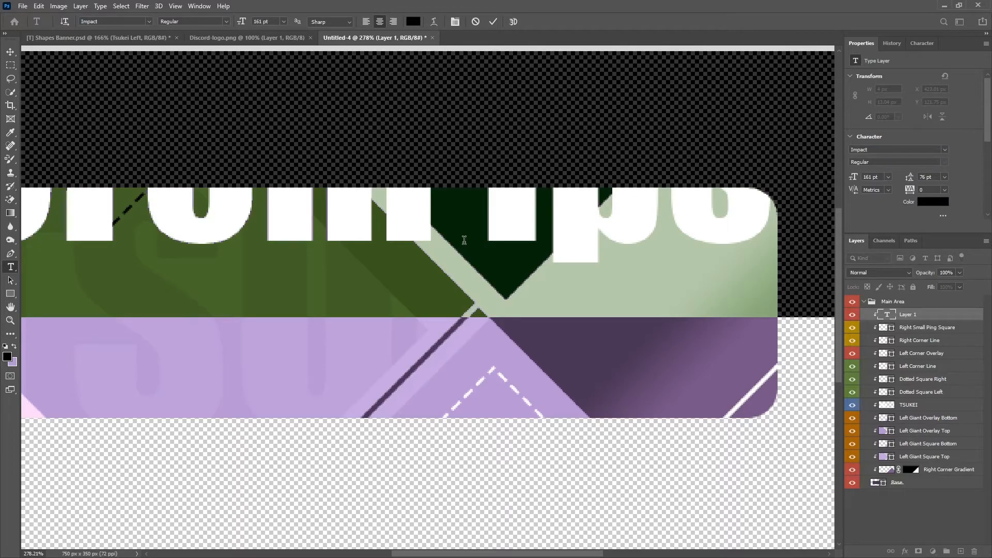
pyautogui.write('TSUKEI')
pyautogui.click(494, 22)
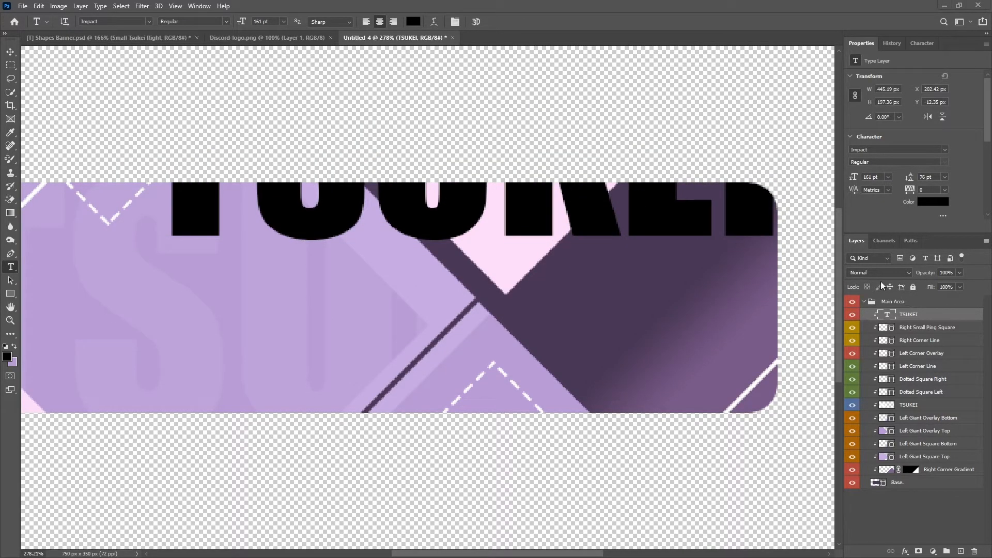
# - Set the black TSUKEI text layer to Soft Light blending at 35% opacity
pyautogui.click(880, 274)
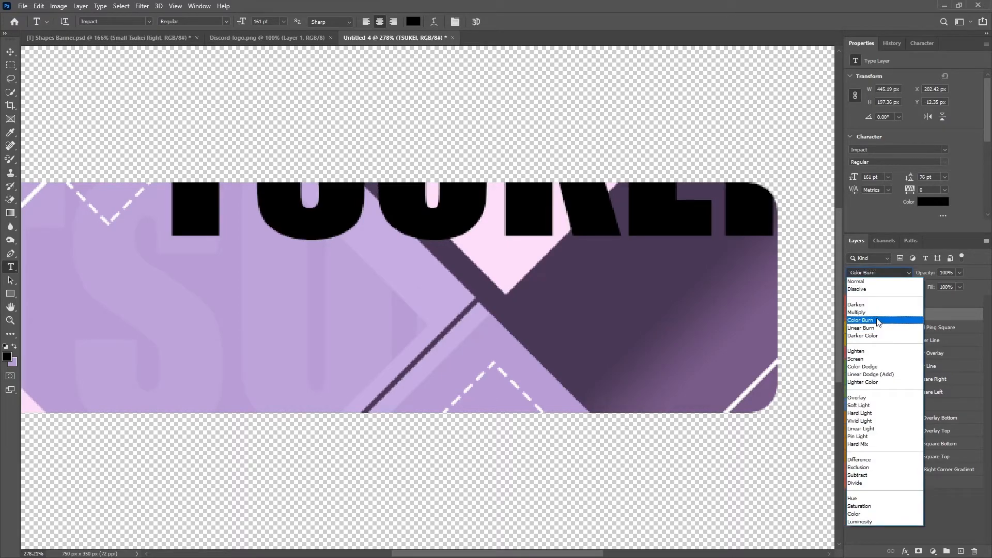
pyautogui.click(859, 405)
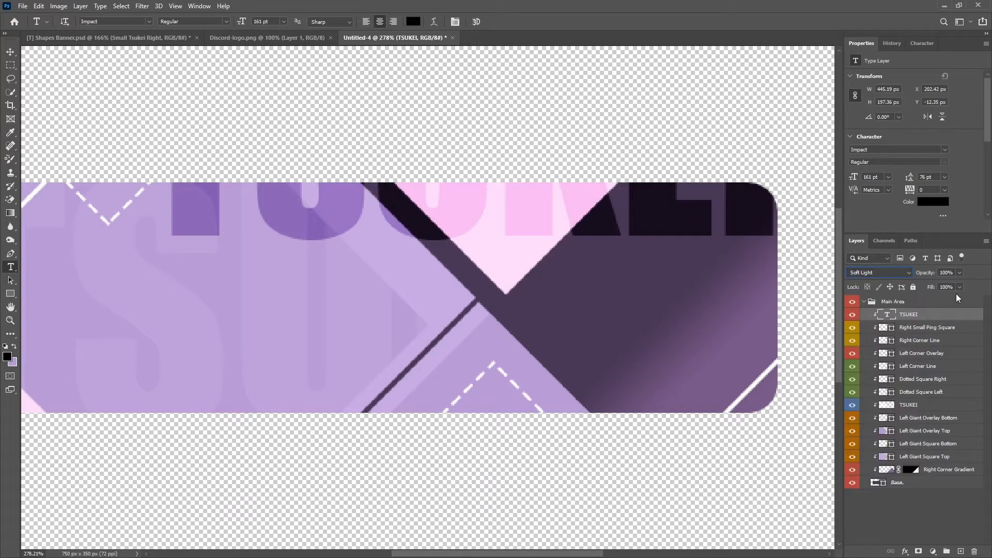
pyautogui.write('2')
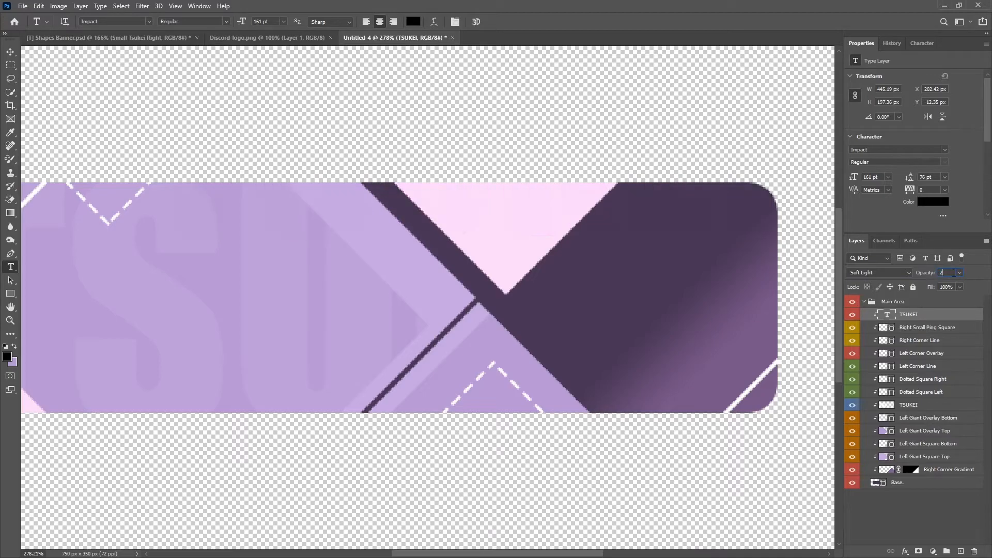
pyautogui.write('5')
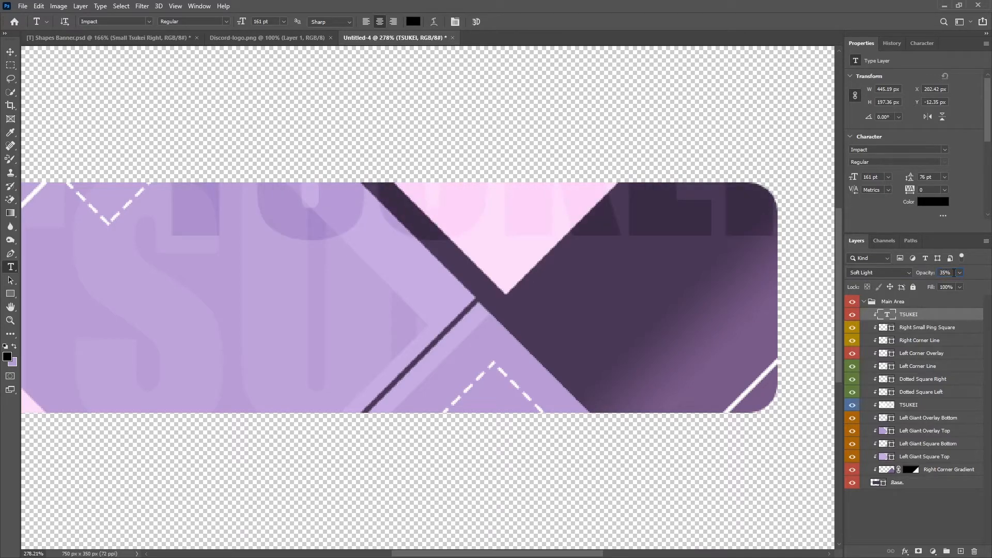
# - Move the black TSUKEI text down and left to about X 127 px, Y 52 px so its letters cross the pink triangle
pyautogui.click(10, 51)
pyautogui.scroll(-3, 465, 217)
pyautogui.moveTo(515, 236); pyautogui.dragTo(441, 293)
pyautogui.moveTo(541, 275); pyautogui.dragTo(540, 275)
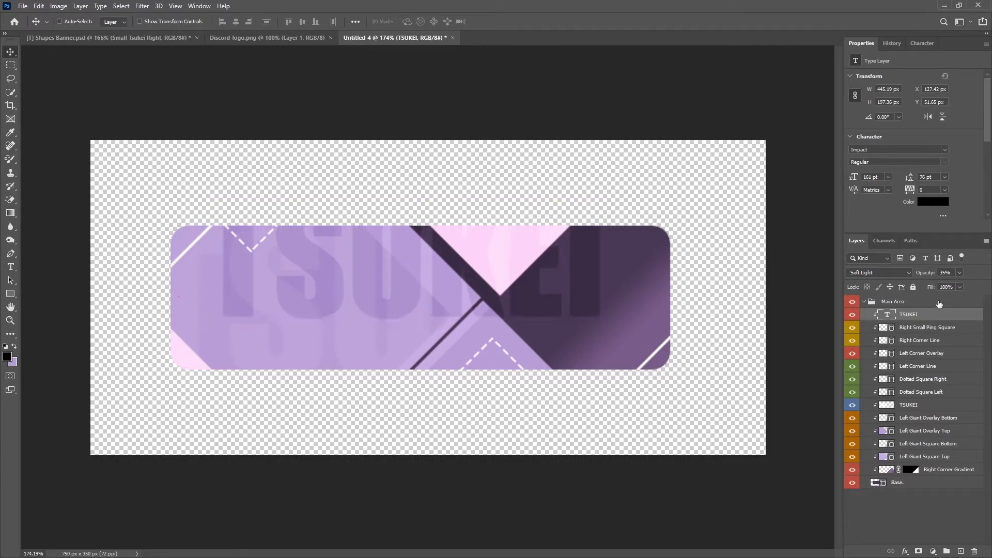
# - Rasterize the new TSUKEI text layer and label it blue
pyautogui.rightClick(913, 314)
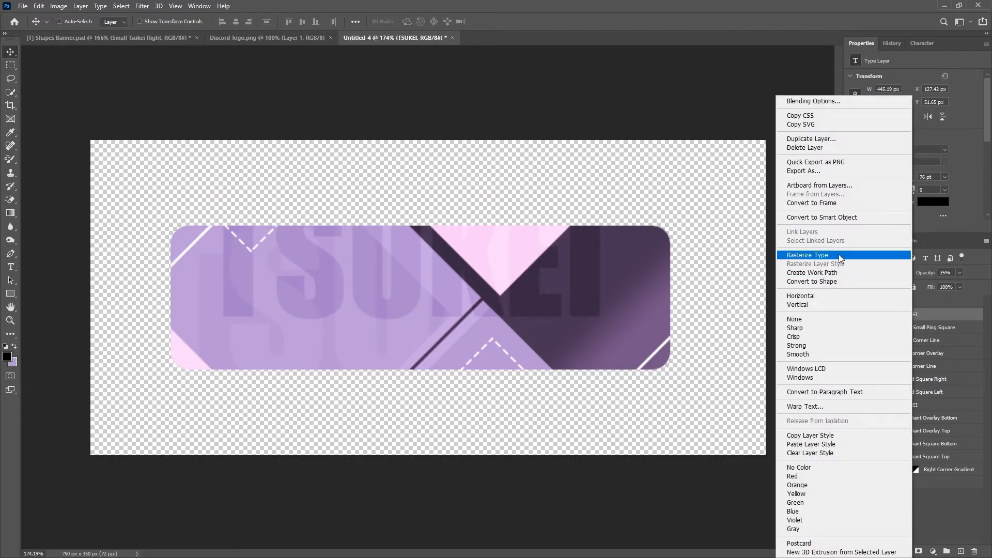
pyautogui.click(838, 254)
pyautogui.rightClick(854, 314)
pyautogui.click(876, 388)
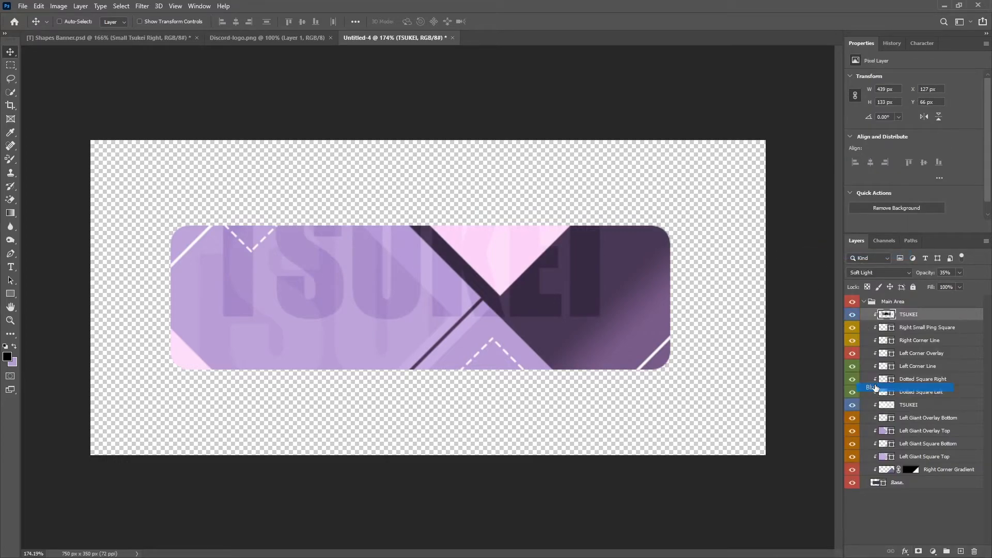
# - Select the Right Small Ping Square outline, invert the selection, delete the top TSUKEI lettering outside the pink diamond, and deselect
pyautogui.keyDown('ctrl'); pyautogui.click(881, 329); pyautogui.keyUp('ctrl')
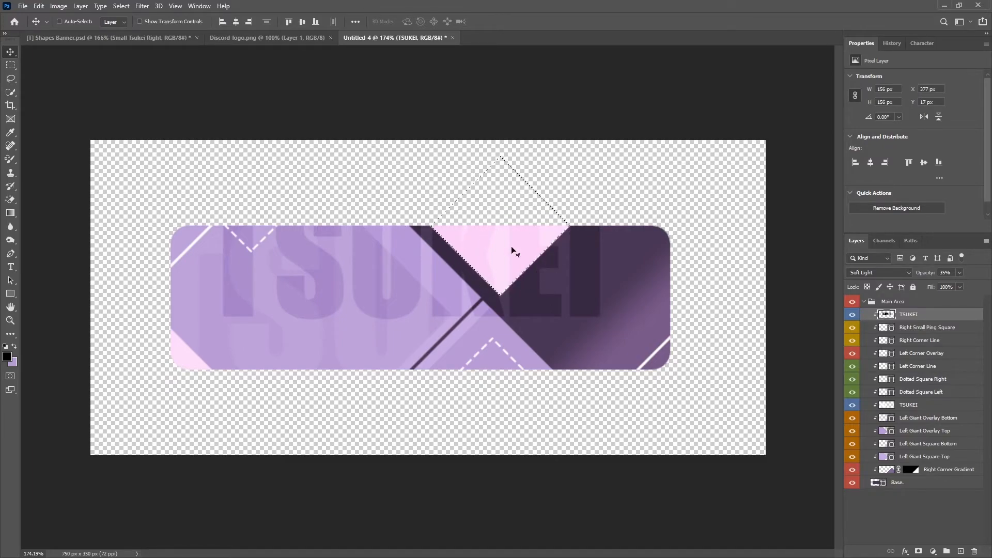
pyautogui.click(6, 68)
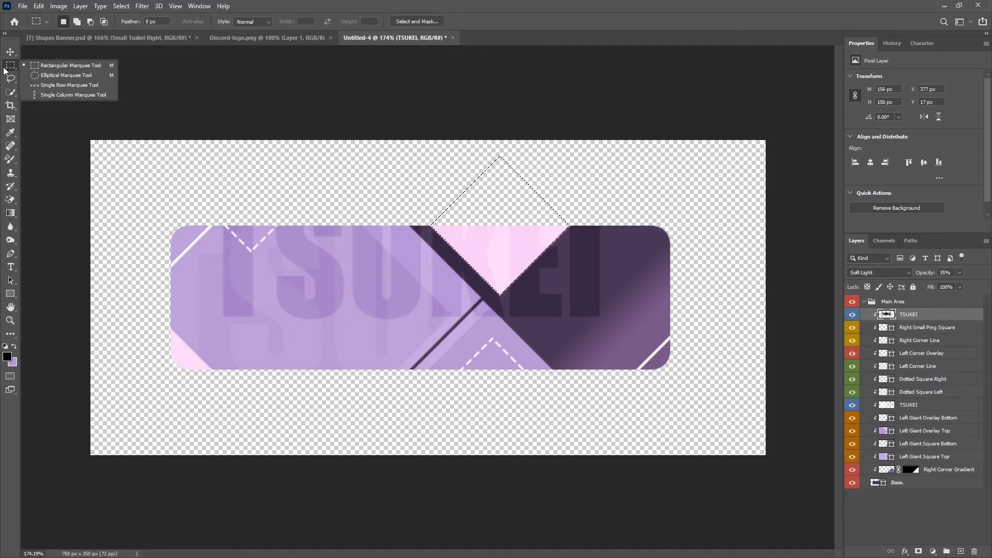
pyautogui.rightClick(524, 219)
pyautogui.click(559, 234)
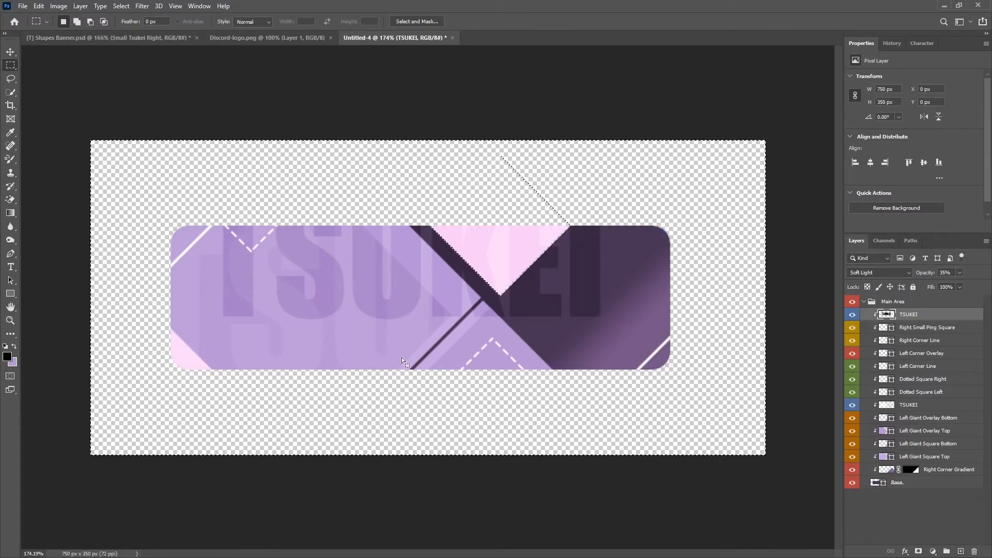
pyautogui.press('Delete')
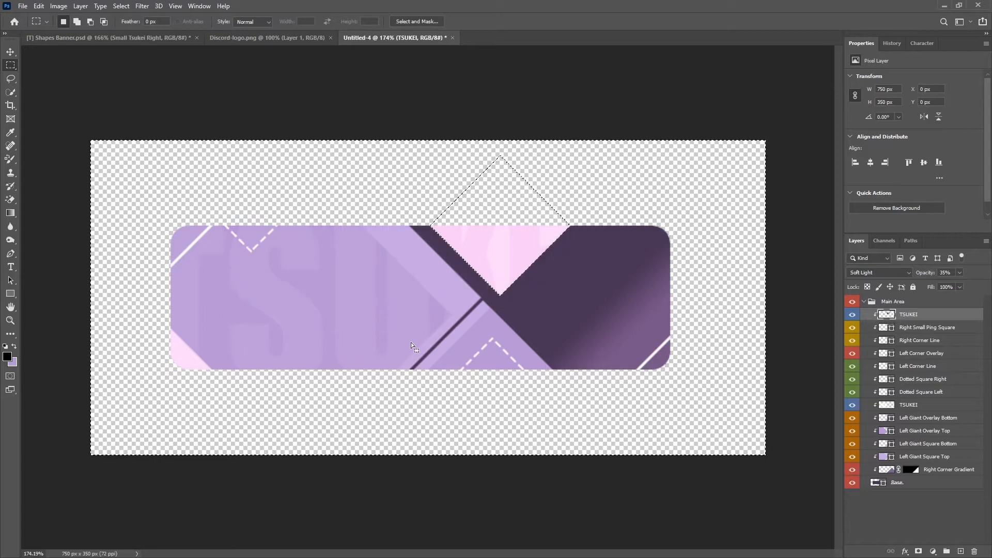
pyautogui.rightClick(324, 161)
pyautogui.click(337, 165)
pyautogui.scroll(-1, 432, 328)
pyautogui.scroll(-5, 432, 328)
pyautogui.scroll(8, 432, 328)
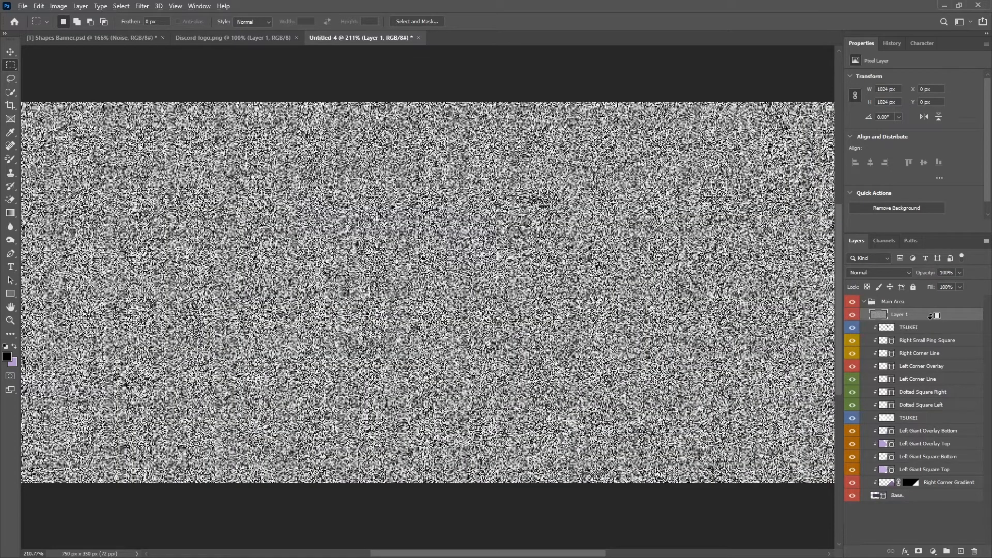
# - Clip the noise layer to the rounded base and set it to Soft Light blending at 8% opacity
pyautogui.keyDown('alt'); pyautogui.click(916, 320); pyautogui.keyUp('alt')
pyautogui.scroll(-3, 779, 270)
pyautogui.click(865, 275)
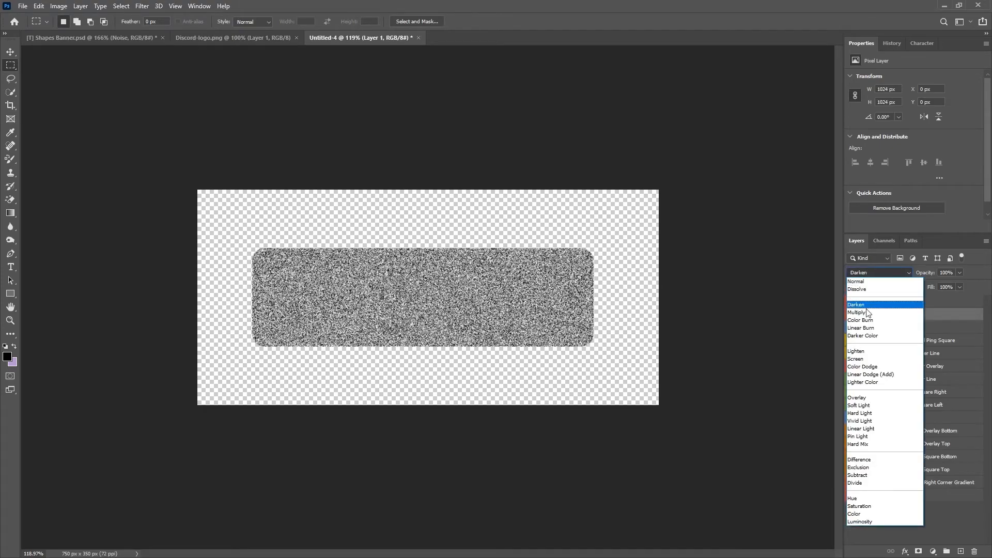
pyautogui.click(879, 408)
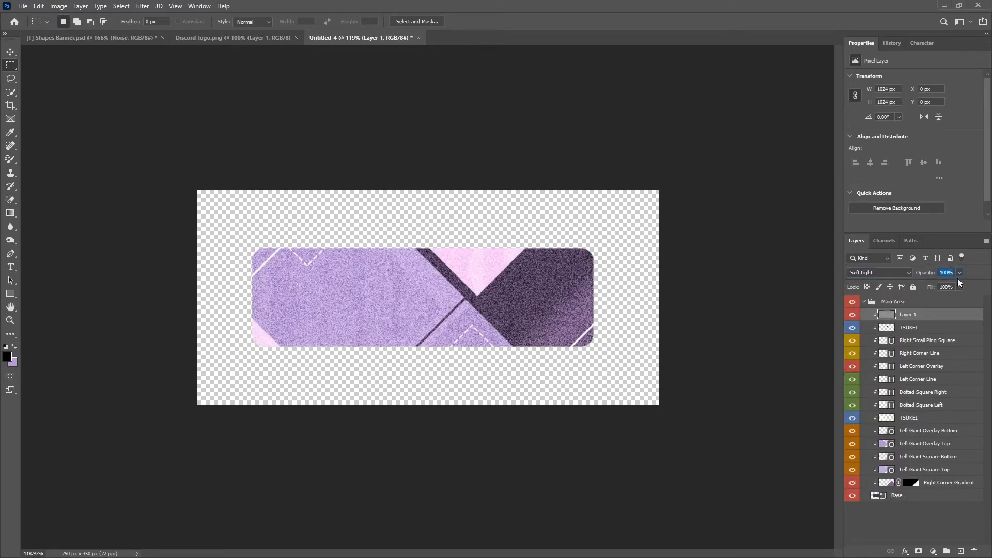
pyautogui.write('8')
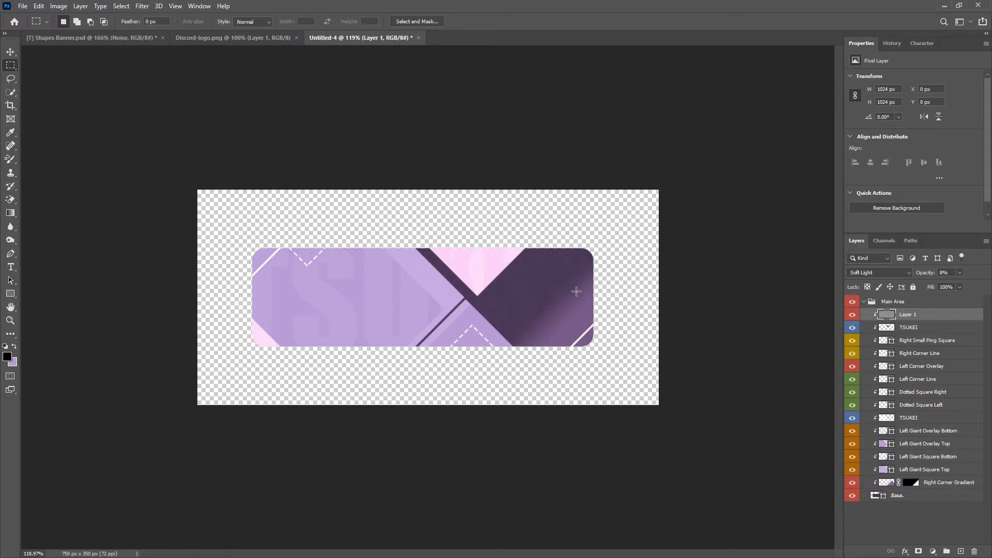
pyautogui.click(9, 51)
pyautogui.scroll(3, 366, 310)
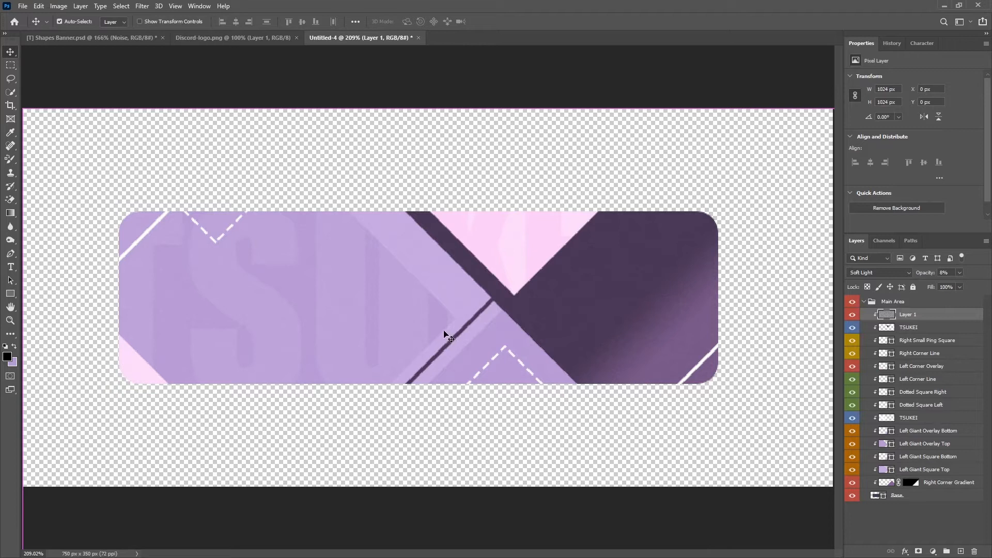
pyautogui.hotkey('ctrl', 't')
pyautogui.hotkey('ctrl', '0')
pyautogui.scroll(3, 487, 298)
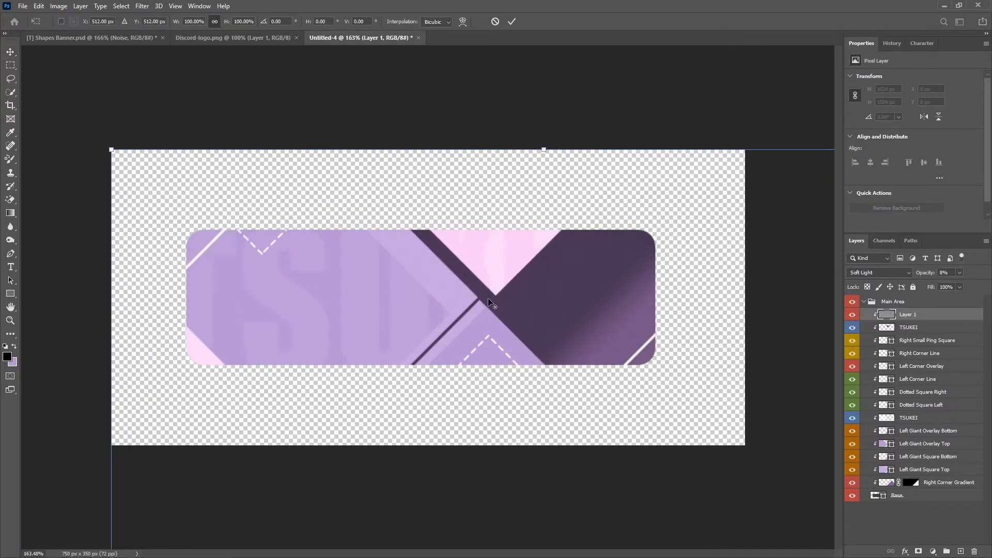
pyautogui.click(497, 22)
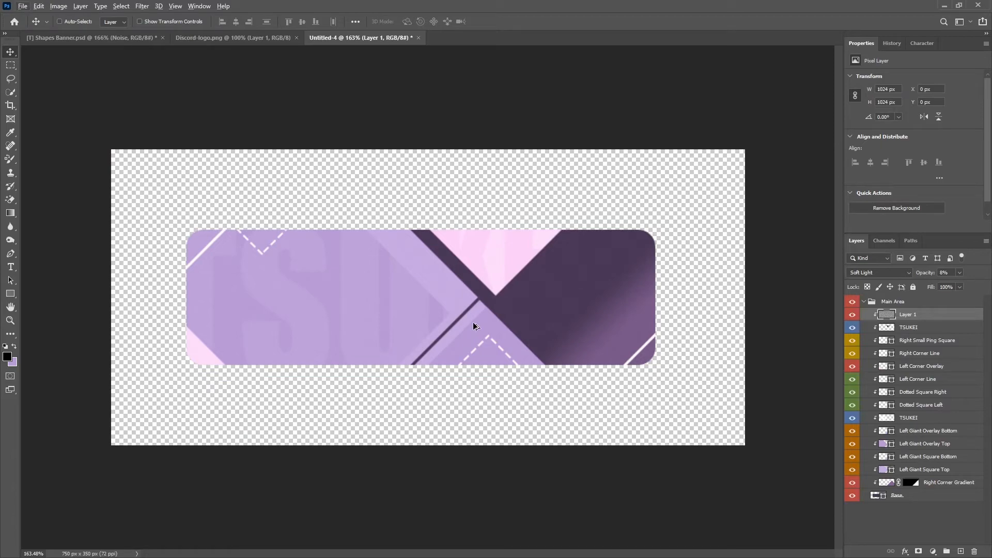
# - Rename the clipped noise layer to Noise
pyautogui.doubleClick(902, 314)
pyautogui.write('Noise')
pyautogui.press('Return')
# - Nudge the Dotted Square Left shape slightly to the right, away from the white left corner line
pyautogui.click(939, 395)
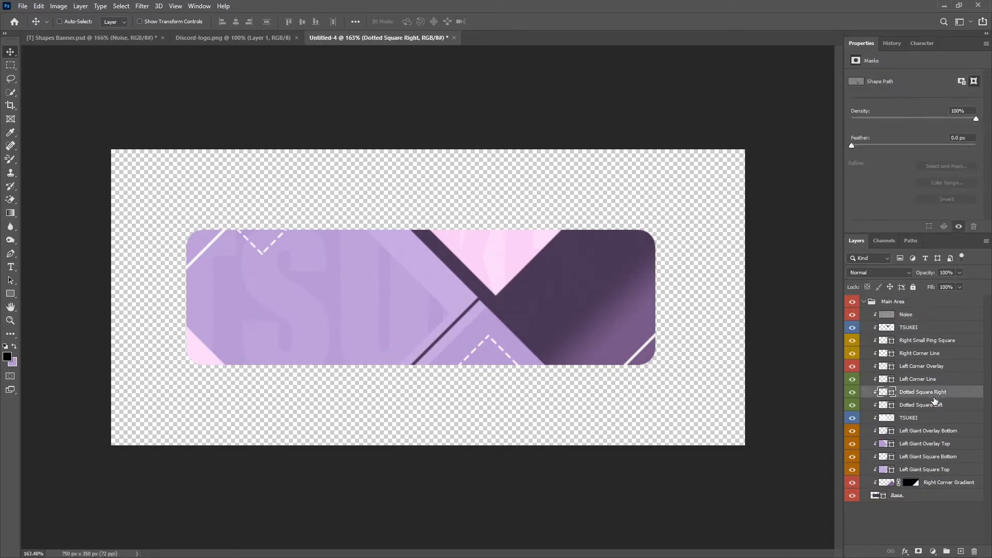
pyautogui.click(934, 403)
pyautogui.press('Right')
pyautogui.press('Right')
pyautogui.press('Right')
pyautogui.press('Right')
pyautogui.press('Right')
pyautogui.press('Right')
pyautogui.press('Right')
pyautogui.press('Right')
pyautogui.press('Right')
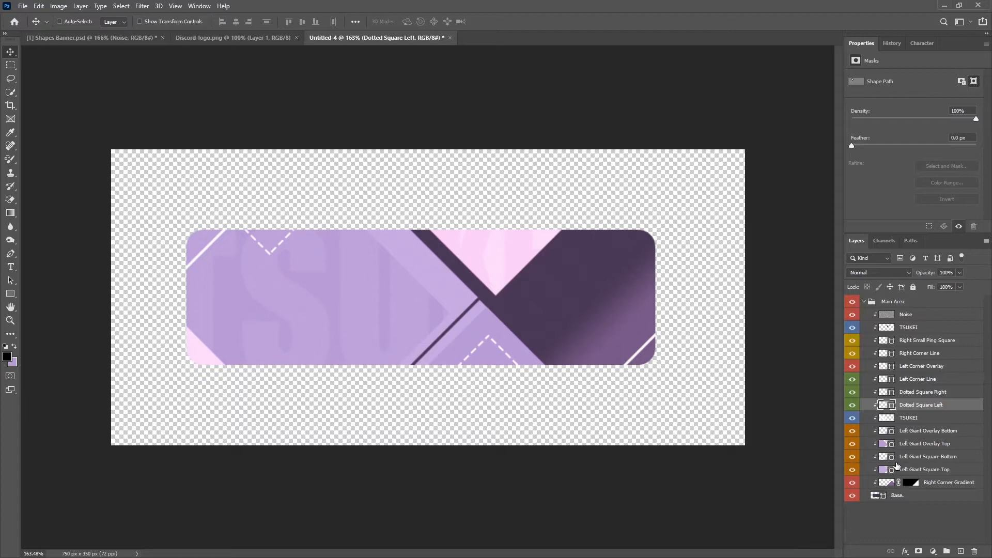
# - Collapse the Main Area group and add a new layer above it inside a group named Icon
pyautogui.click(863, 302)
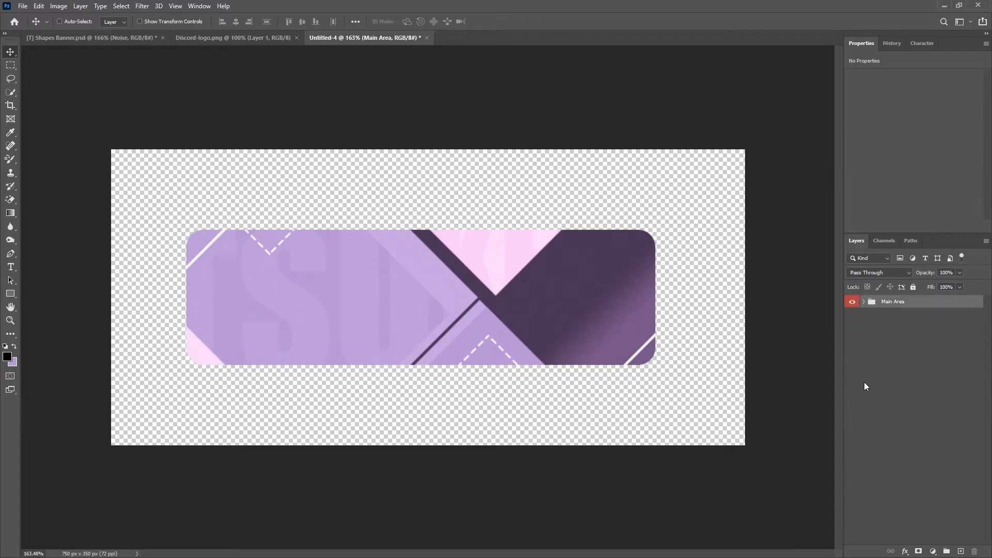
pyautogui.click(961, 551)
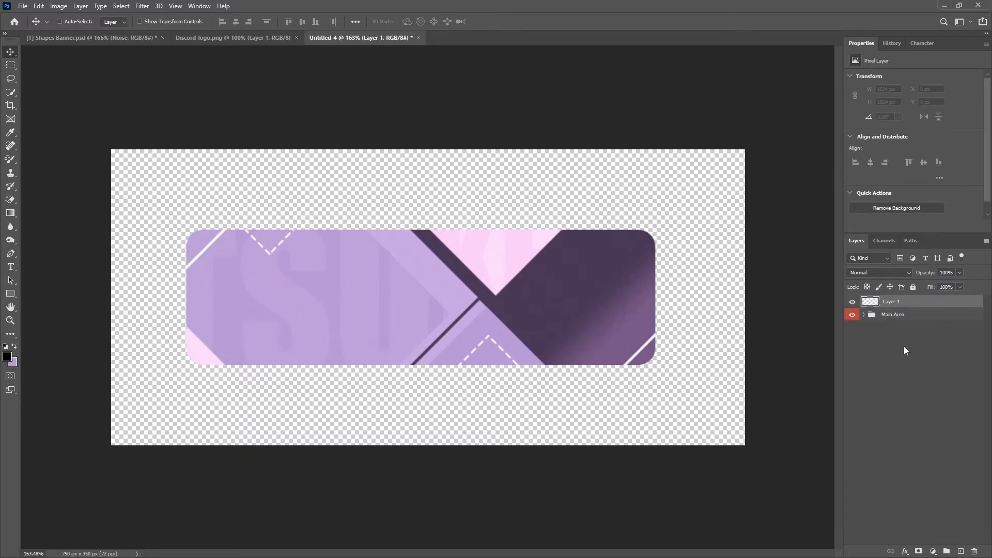
pyautogui.hotkey('ctrl', 'g')
pyautogui.doubleClick(895, 302)
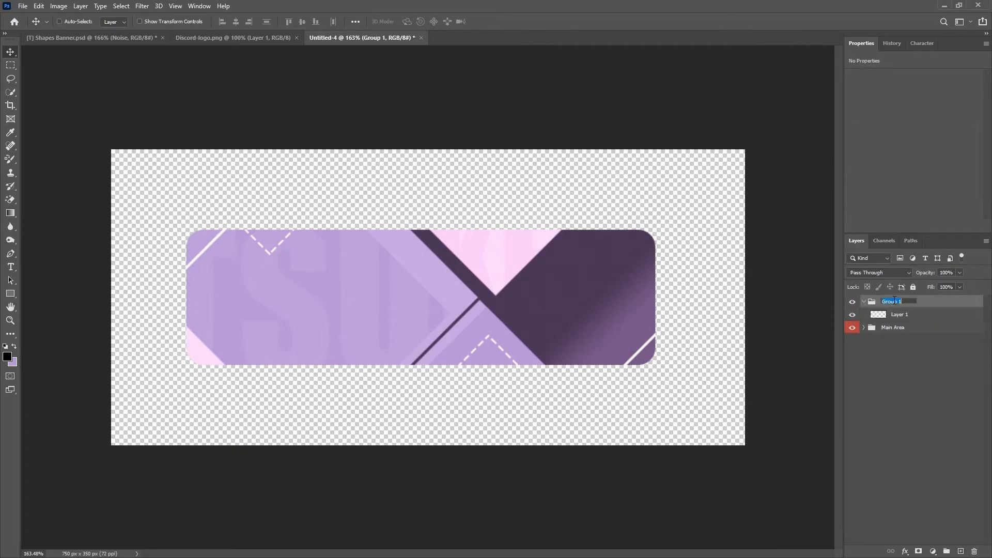
pyautogui.write('Icon')
pyautogui.press('Return')
# - Label the Icon group orange
pyautogui.rightClick(856, 303)
pyautogui.click(892, 337)
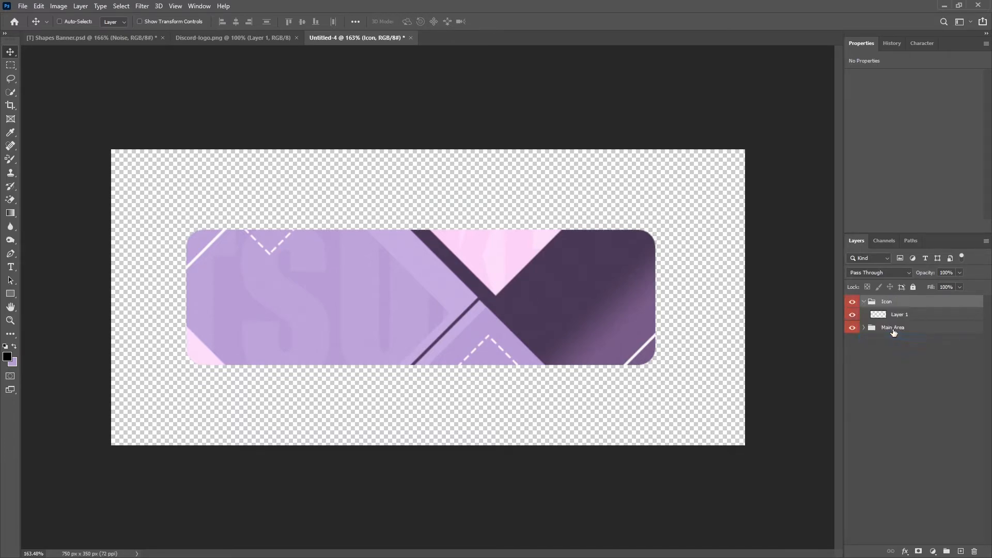
pyautogui.rightClick(853, 302)
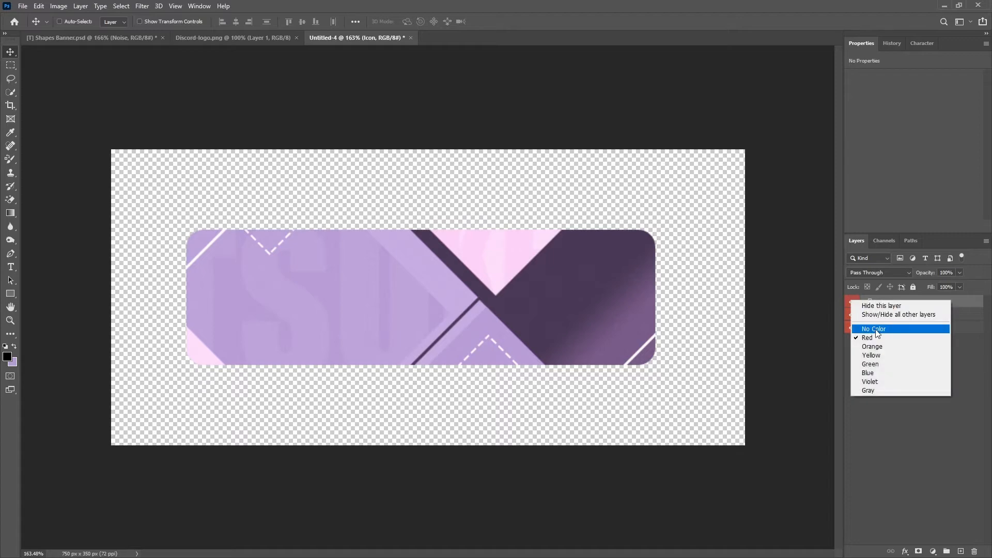
pyautogui.click(877, 348)
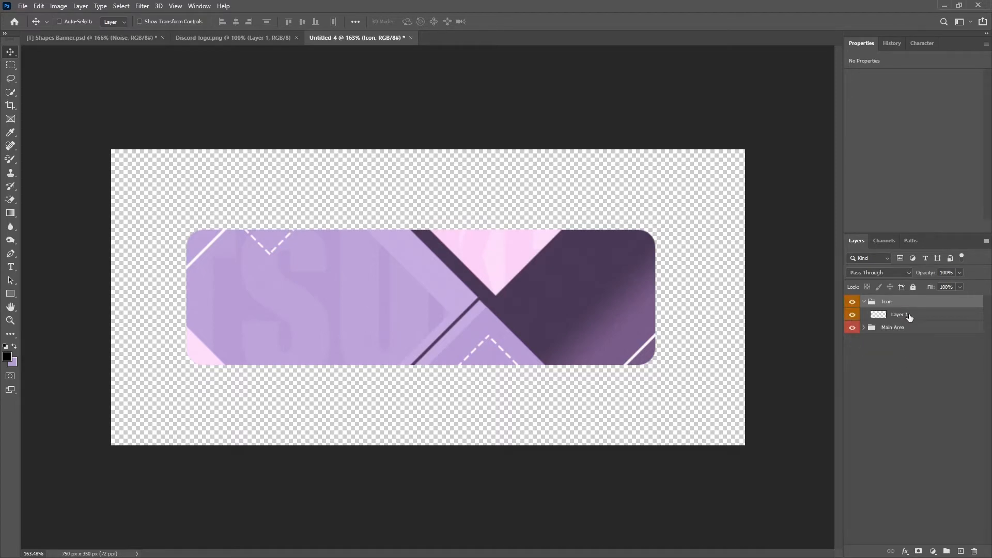
# - Copy the Discord logo from Discord-logo.png into the banner document, above Layer 1 in the Icon group
pyautogui.click(909, 317)
pyautogui.click(260, 39)
pyautogui.moveTo(421, 251); pyautogui.dragTo(575, 293)
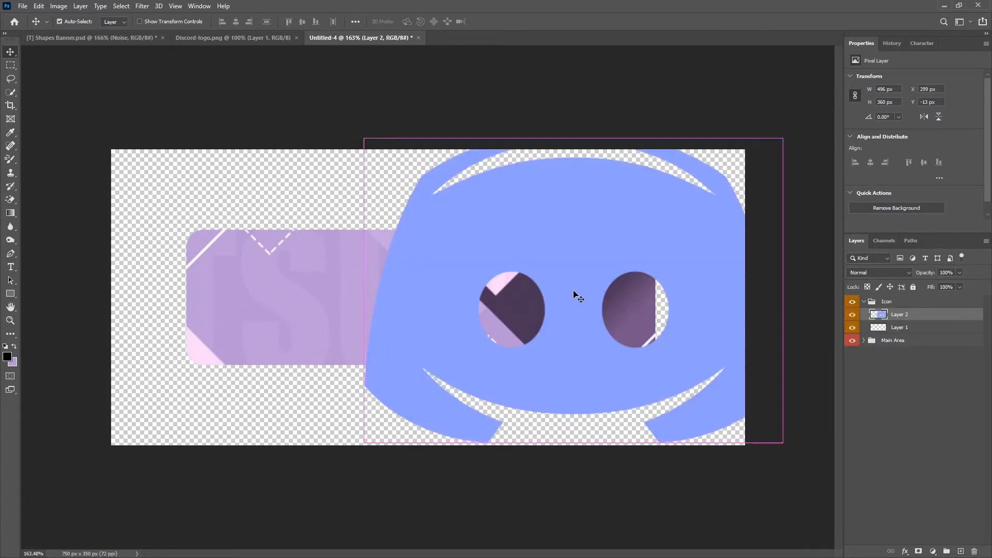
# - Scale the Discord logo proportionally to about 23% and place it on the dark area at the banner's right end
pyautogui.hotkey('ctrl', 't')
pyautogui.moveTo(784, 139); pyautogui.dragTo(509, 341)
pyautogui.moveTo(454, 371); pyautogui.dragTo(589, 286)
pyautogui.moveTo(668, 227); pyautogui.dragTo(623, 264)
pyautogui.moveTo(551, 296); pyautogui.dragTo(564, 295)
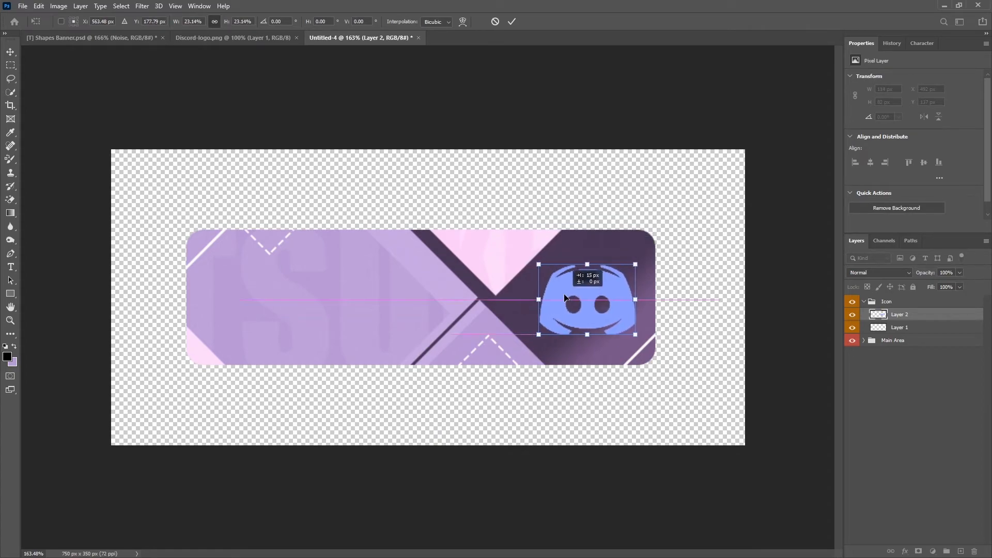
pyautogui.click(512, 22)
# - Nudge the Discord logo up to Y 131 px
pyautogui.scroll(1, 465, 293)
pyautogui.press('Up')
pyautogui.press('Up')
pyautogui.press('Up')
pyautogui.press('Up')
pyautogui.press('Up')
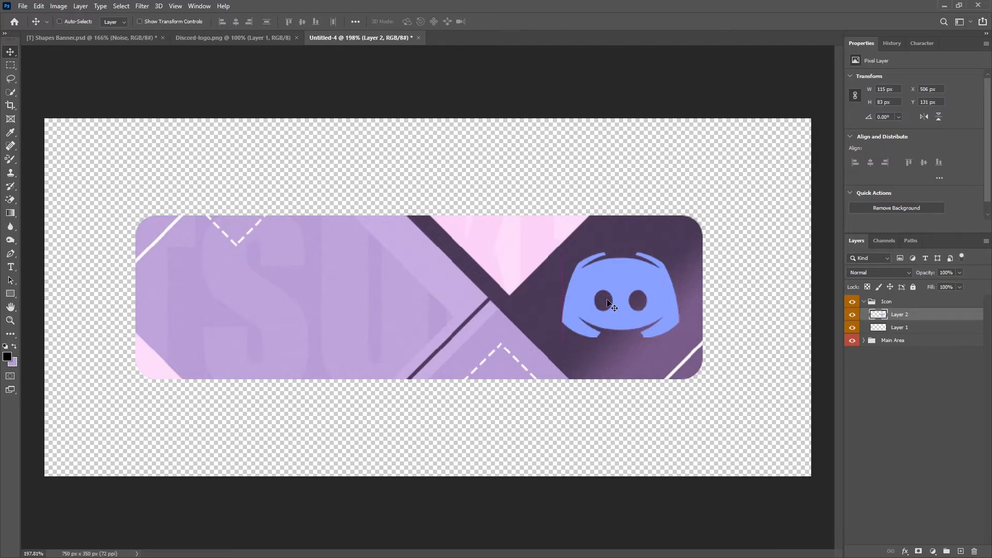
# - Recolor the Discord logo with a Color Overlay in the light pink sampled from the pink triangle, and rasterize its layer style
pyautogui.rightClick(917, 317)
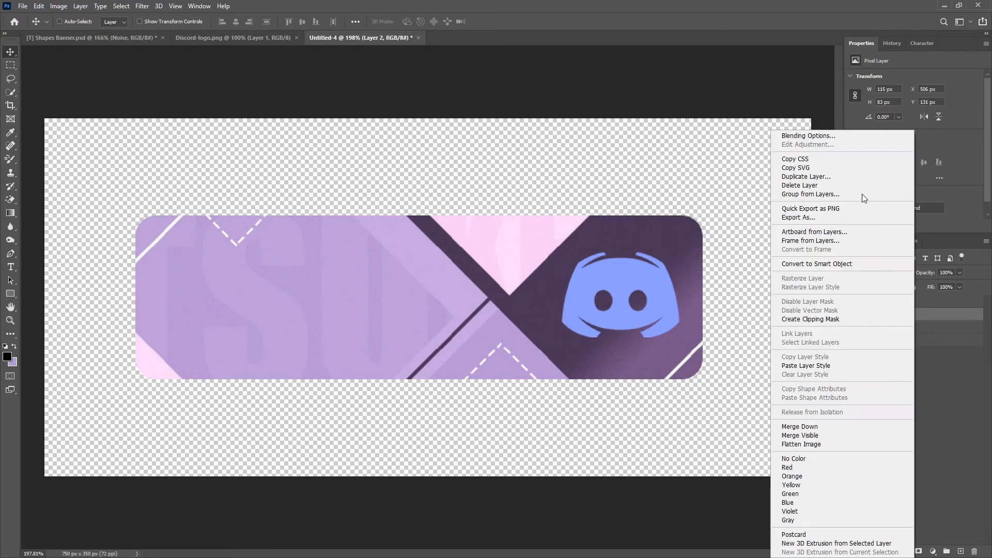
pyautogui.click(808, 136)
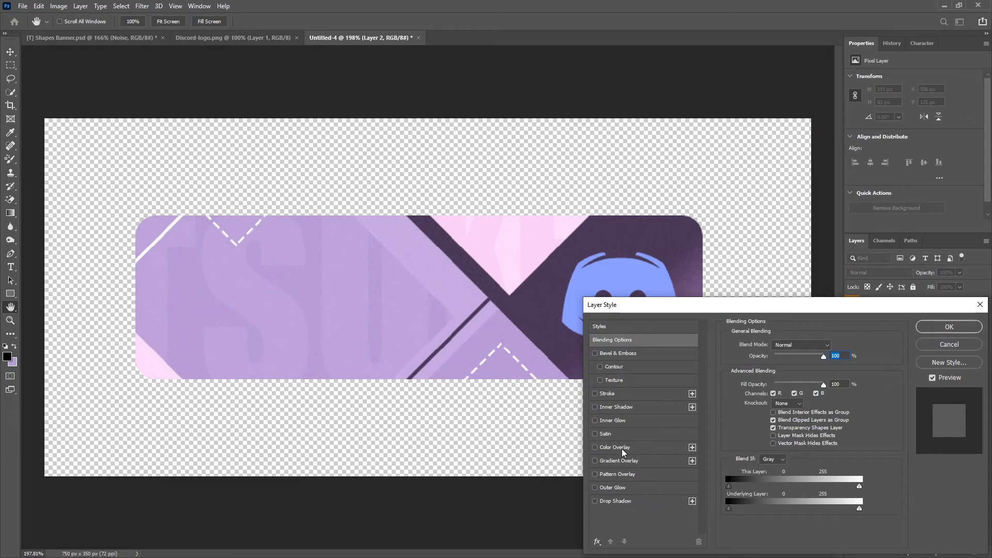
pyautogui.click(622, 448)
pyautogui.click(833, 346)
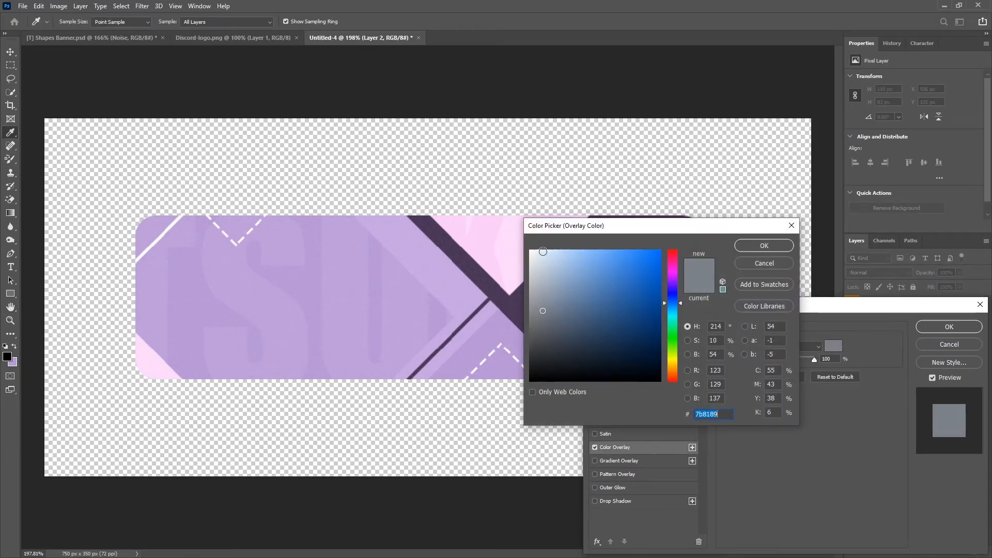
pyautogui.click(514, 260)
pyautogui.click(764, 246)
pyautogui.click(942, 327)
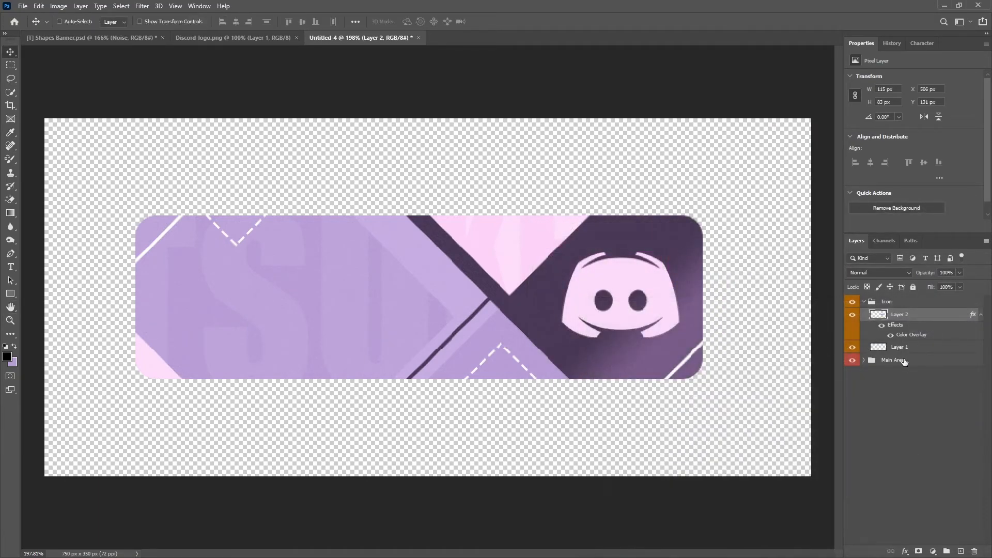
pyautogui.rightClick(920, 317)
pyautogui.click(874, 288)
# - Delete the empty Layer 1 from the Icon group and rename the logo layer to Base
pyautogui.click(916, 330)
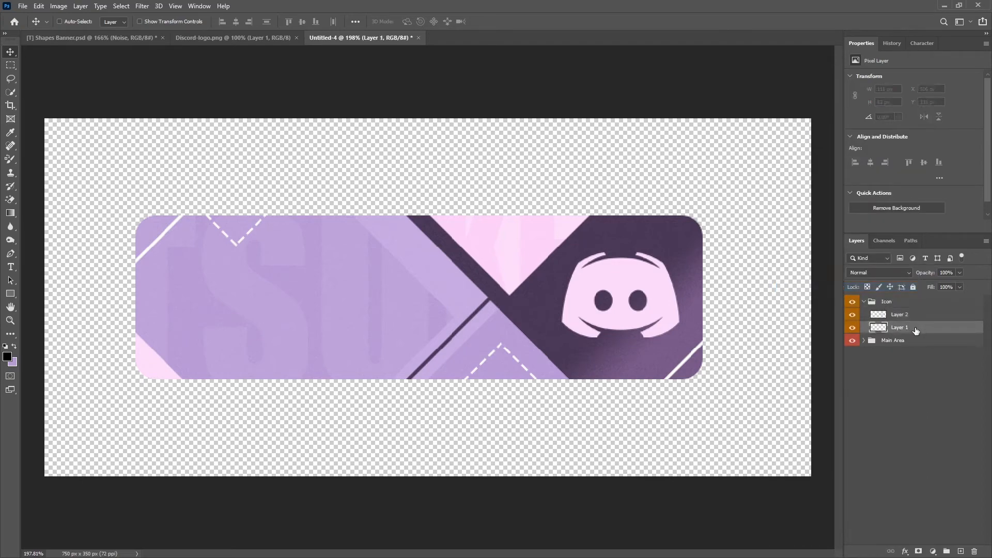
pyautogui.press('Delete')
pyautogui.doubleClick(893, 315)
pyautogui.write('Dase')
pyautogui.press('Return')
# - Scale the Discord logo down to about 107 × 77 px and move it to about X 512 px, Y 134 px
pyautogui.scroll(-3, 598, 374)
pyautogui.scroll(3, 597, 371)
pyautogui.hotkey('ctrl', 't')
pyautogui.moveTo(682, 252); pyautogui.dragTo(671, 253)
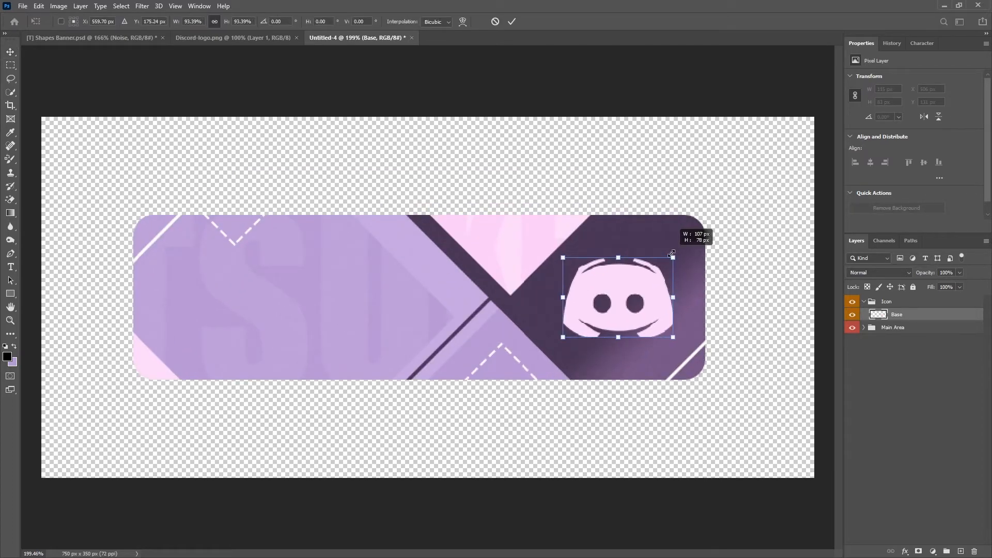
pyautogui.click(672, 258)
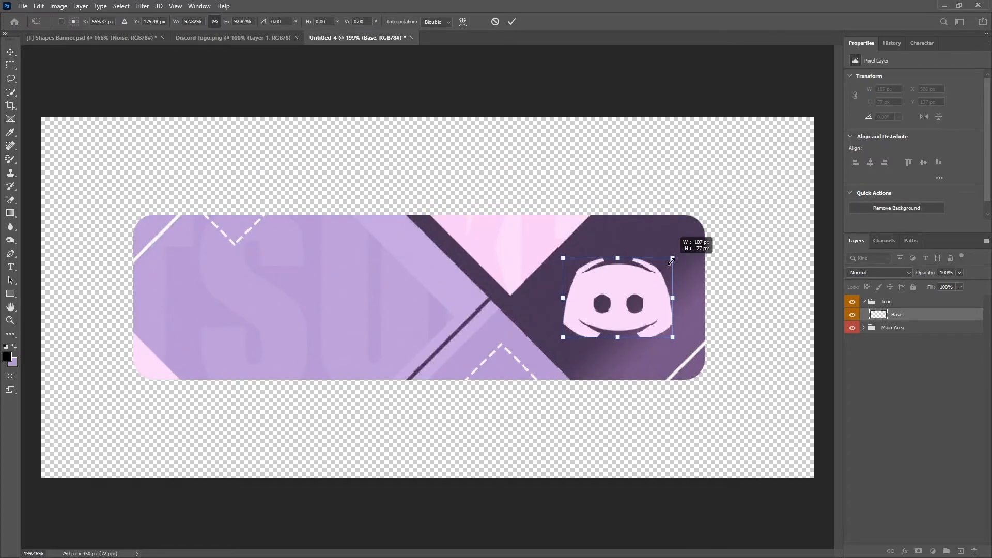
pyautogui.click(511, 21)
pyautogui.moveTo(620, 294); pyautogui.dragTo(623, 285)
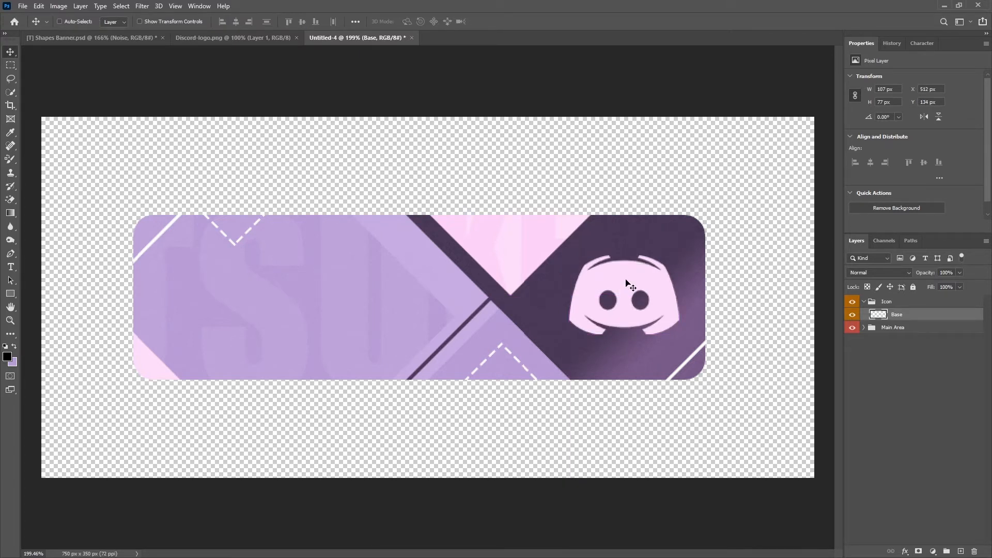
pyautogui.scroll(-12, 637, 334)
pyautogui.scroll(11, 486, 313)
pyautogui.scroll(-6, 466, 303)
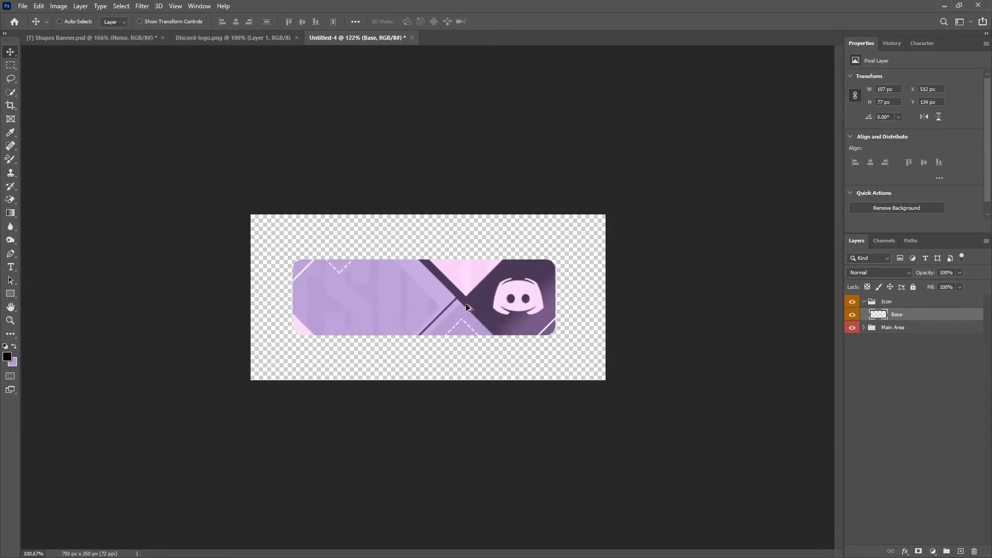
pyautogui.scroll(2, 474, 314)
# - Collapse the Icon group, then add a new layer above it in a green-labeled group named Text
pyautogui.click(864, 303)
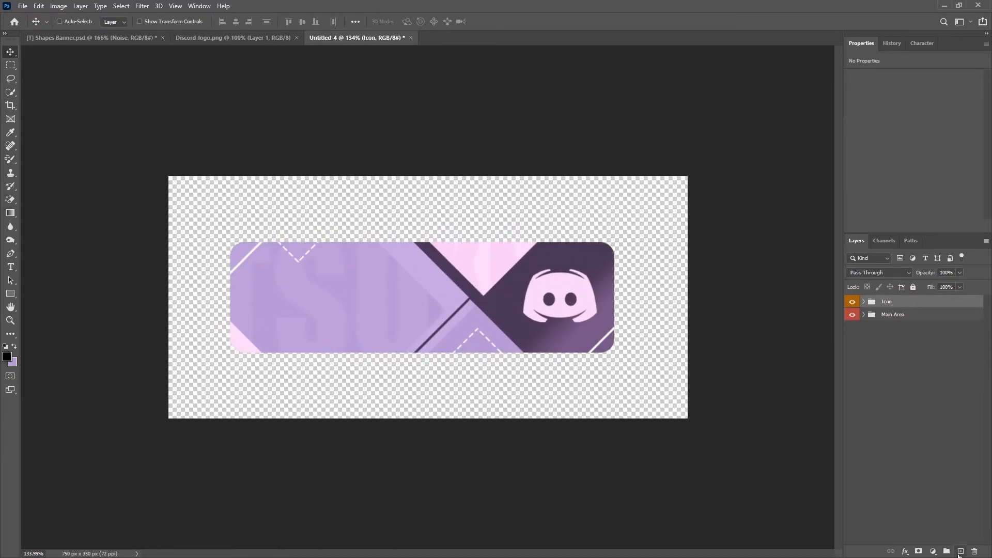
pyautogui.click(960, 552)
pyautogui.hotkey('ctrl', 'g')
pyautogui.doubleClick(900, 302)
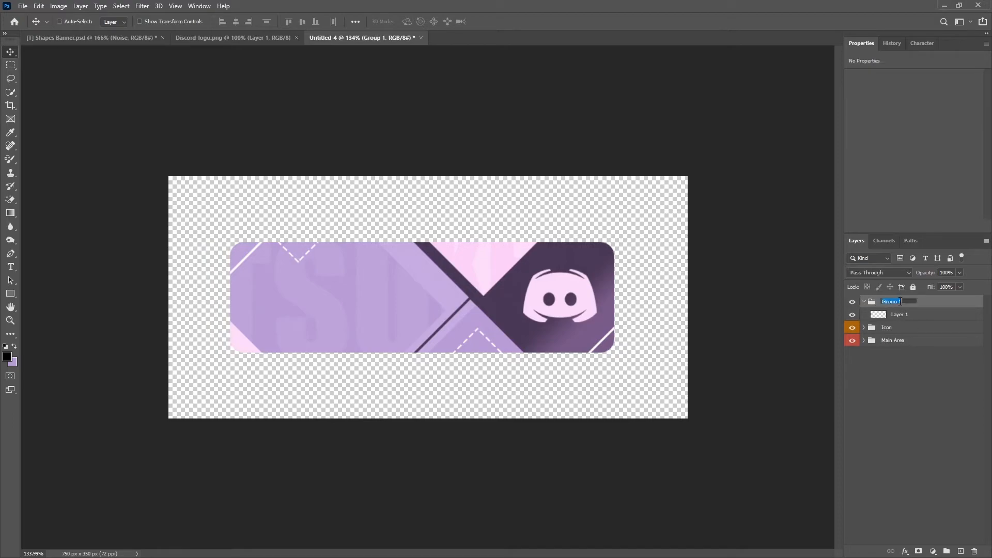
pyautogui.write('Text')
pyautogui.click(921, 317)
pyautogui.rightClick(850, 303)
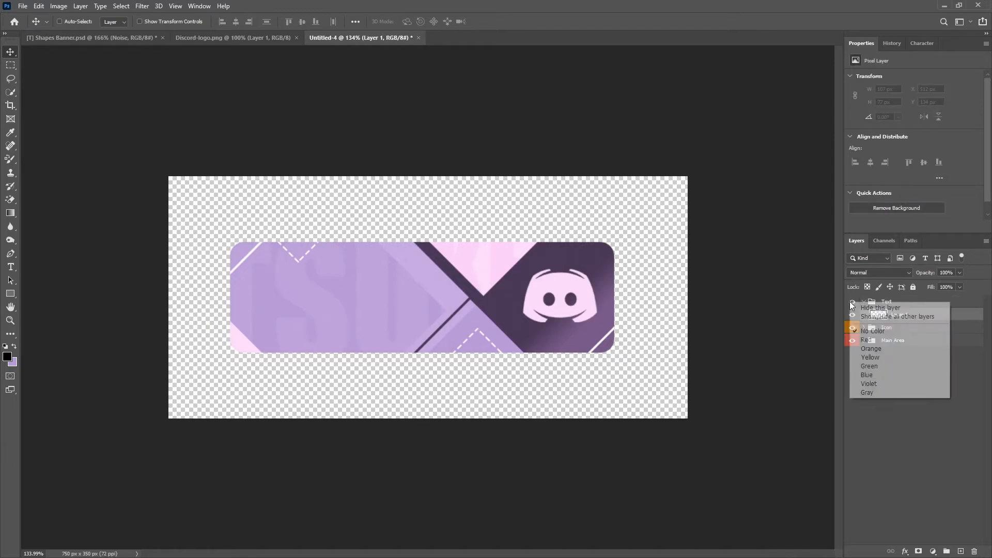
pyautogui.click(870, 366)
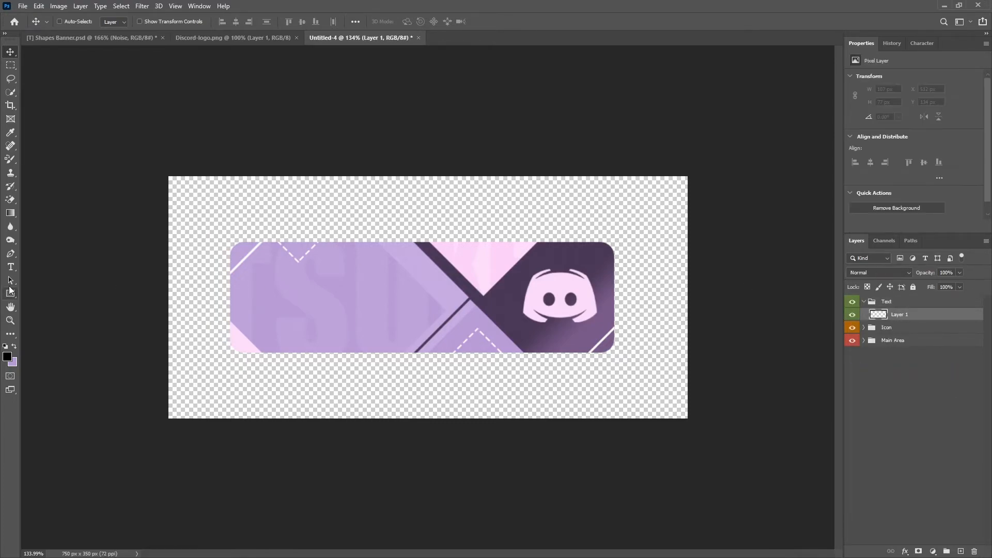
# - Start a text layer on the left part of the banner and set its font to Tokyo Regular at 76 pt
pyautogui.click(11, 267)
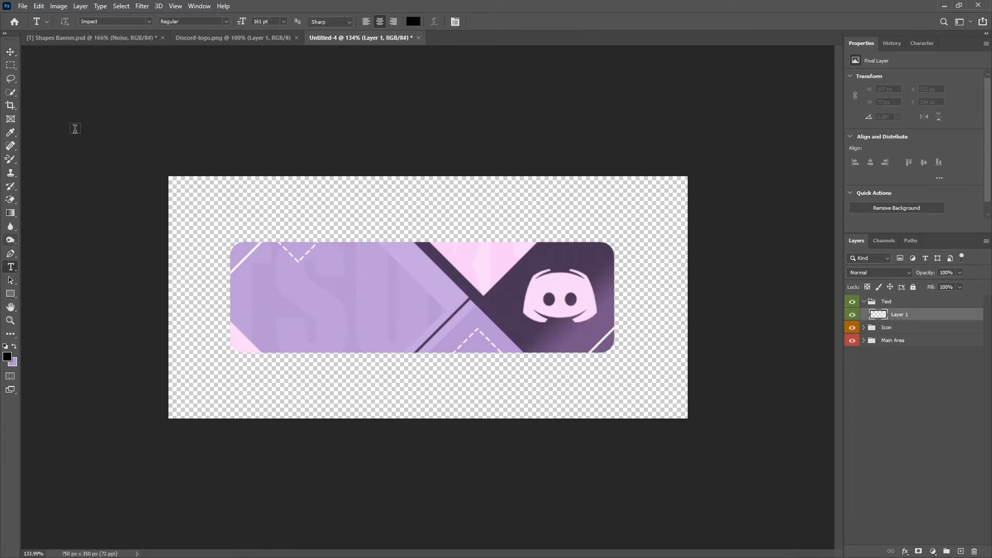
pyautogui.click(310, 301)
pyautogui.click(126, 21)
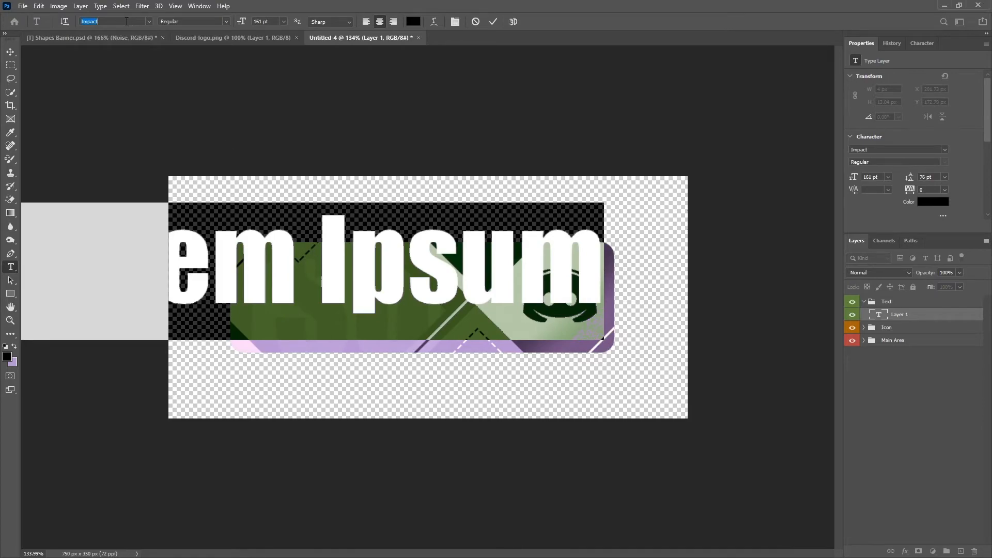
pyautogui.write('tokyo')
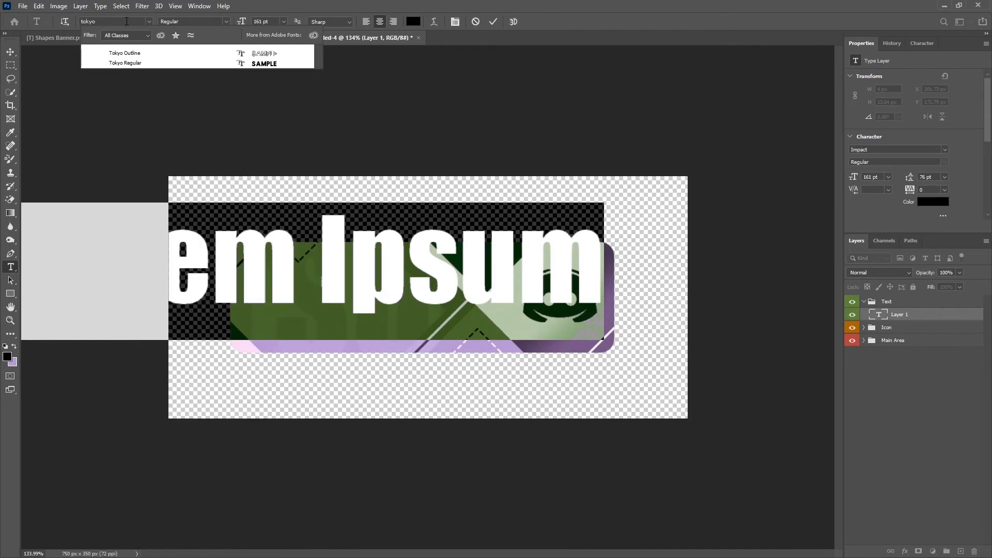
pyautogui.click(163, 61)
pyautogui.click(262, 23)
pyautogui.write('76')
pyautogui.press('Return')
# - Replace the placeholder text with "Rules", right-align it, and move it onto the light purple area at about X 139 px, Y 137 px
pyautogui.click(324, 276)
pyautogui.hotkey('ctrl', 'a')
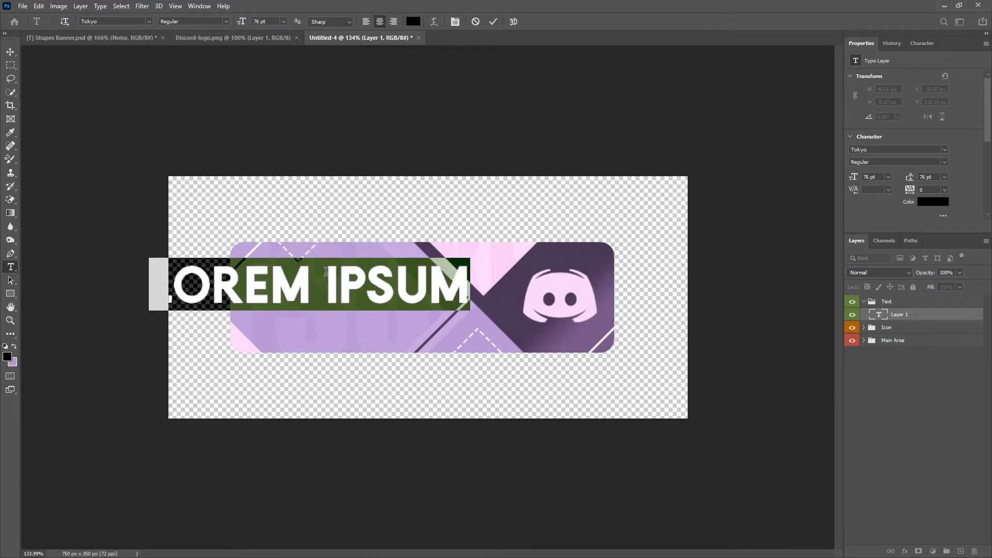
pyautogui.write('RULES')
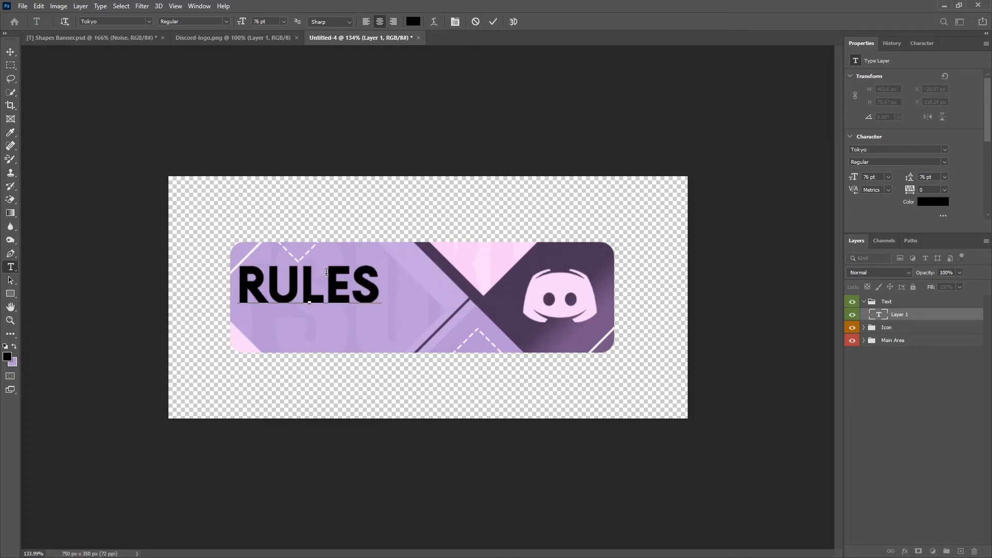
pyautogui.hotkey('ctrl', 'shift', 'r')
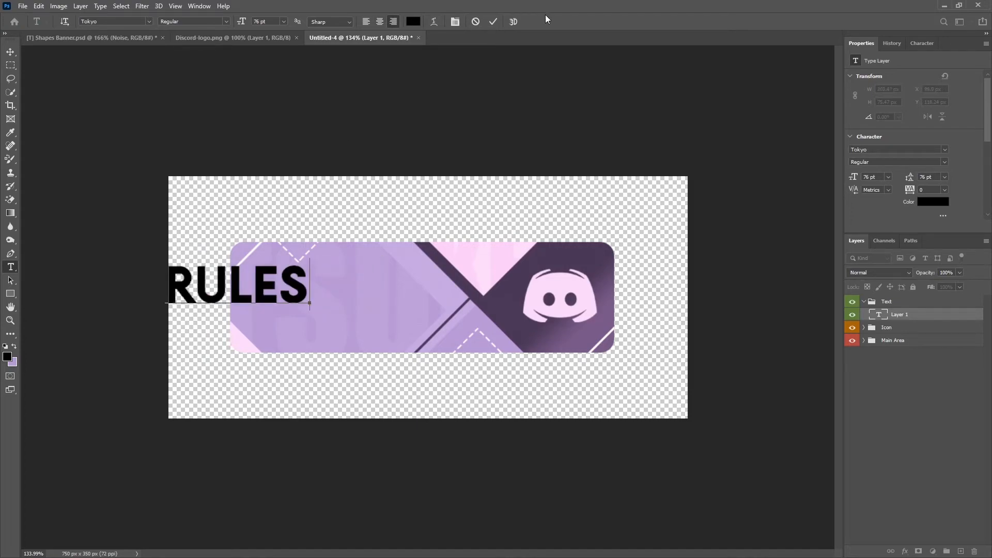
pyautogui.click(495, 20)
pyautogui.press('v')
pyautogui.moveTo(240, 303); pyautogui.dragTo(328, 311)
# - Set the tracking of the Rules text to 80
pyautogui.press('t')
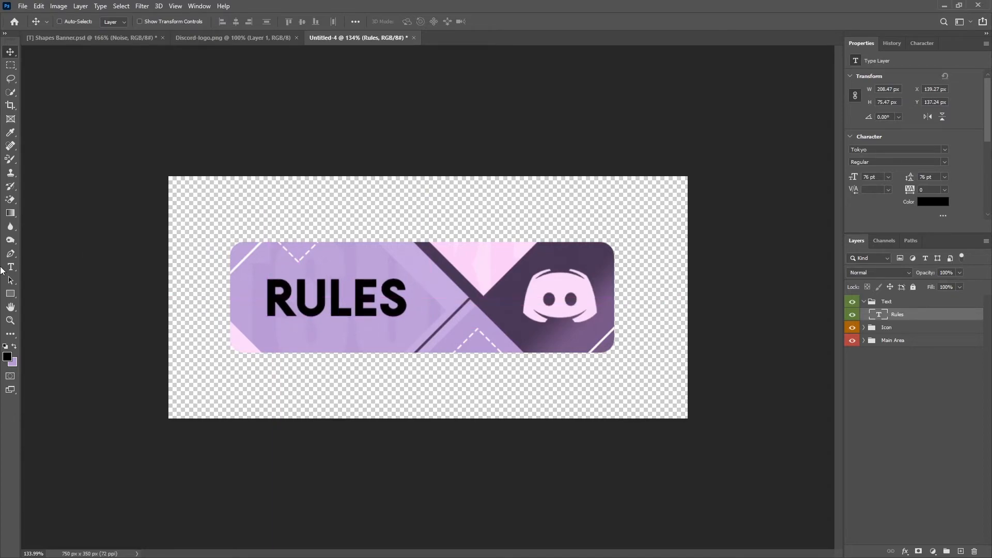
pyautogui.doubleClick(295, 290)
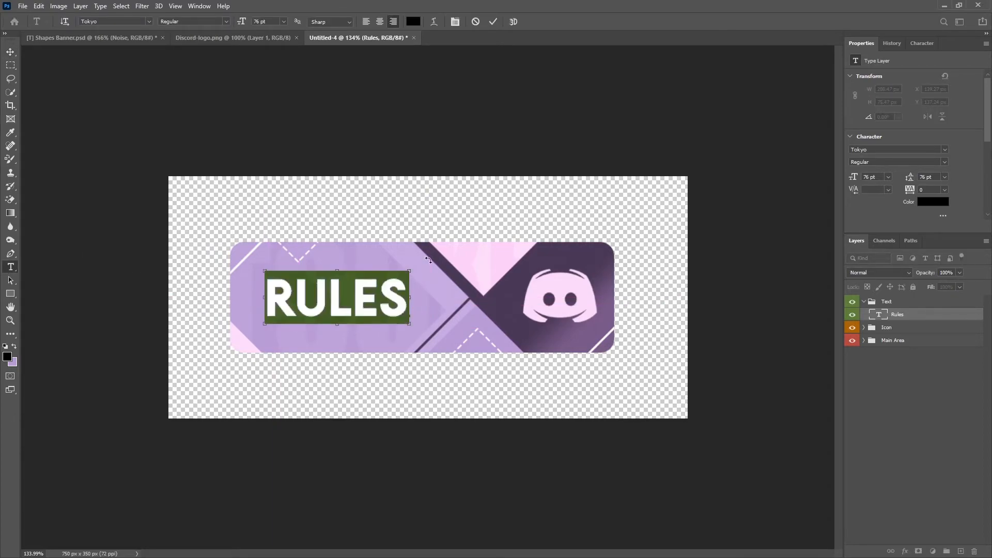
pyautogui.click(935, 191)
pyautogui.hotkey('shift', 'Up')
pyautogui.hotkey('shift', 'Up')
pyautogui.hotkey('shift', 'Up')
pyautogui.hotkey('shift', 'Up')
pyautogui.hotkey('shift', 'Up')
pyautogui.hotkey('shift', 'Up')
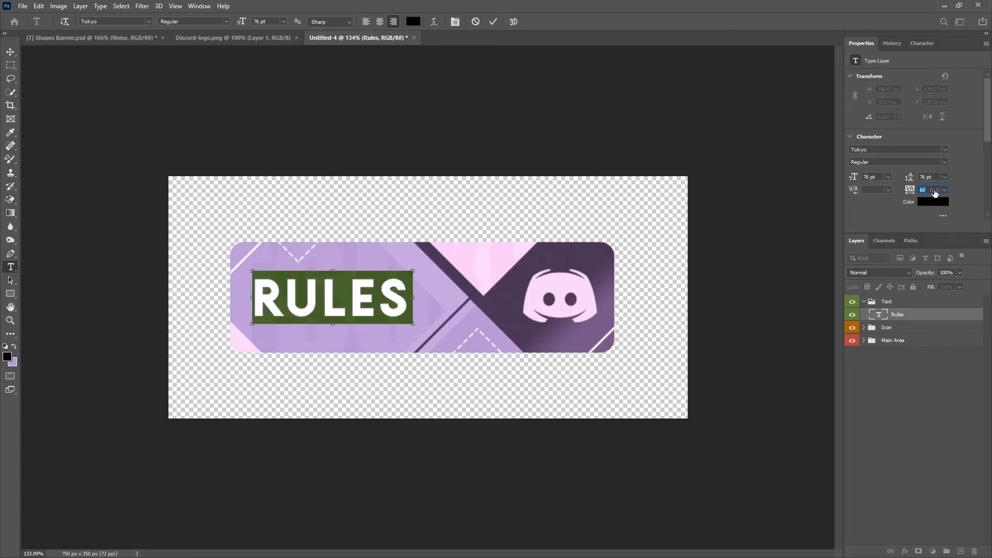
pyautogui.hotkey('shift', 'Up')
pyautogui.hotkey('shift', 'Up')
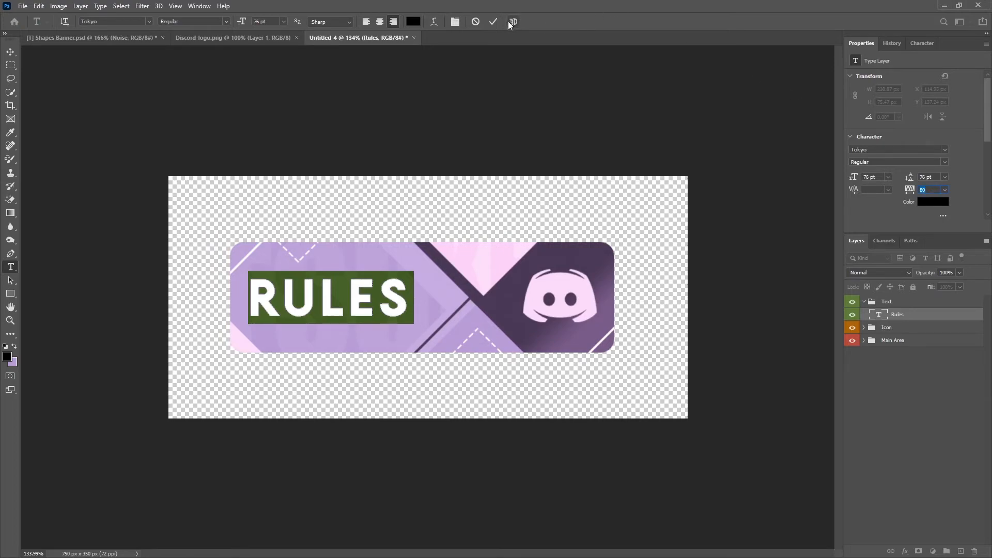
pyautogui.click(495, 22)
# - Move the Rules text to about X 122 px, Y 140 px and change its color to white
pyautogui.press('v')
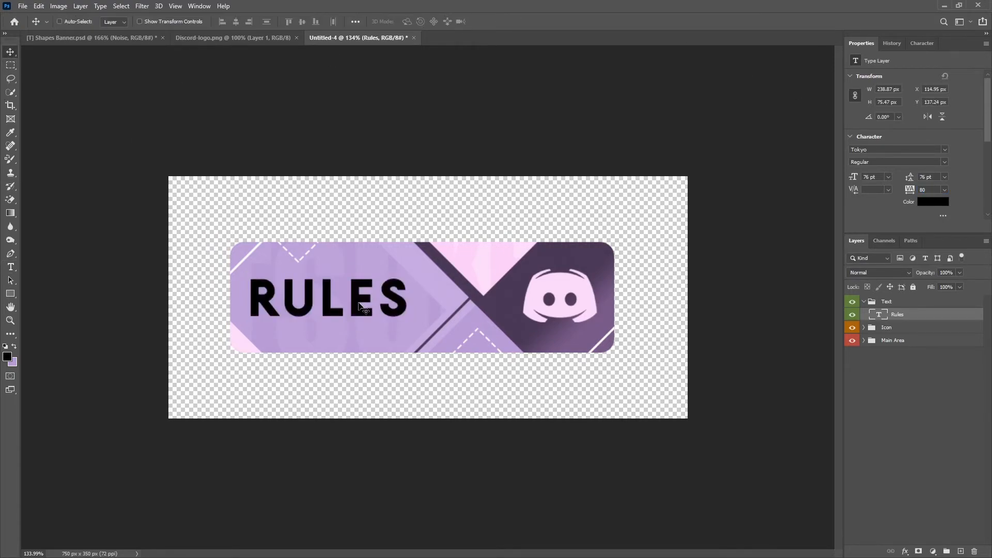
pyautogui.moveTo(361, 305); pyautogui.dragTo(343, 299)
pyautogui.rightClick(932, 315)
pyautogui.click(933, 202)
pyautogui.click(933, 203)
pyautogui.moveTo(587, 308); pyautogui.dragTo(372, 138)
pyautogui.click(745, 247)
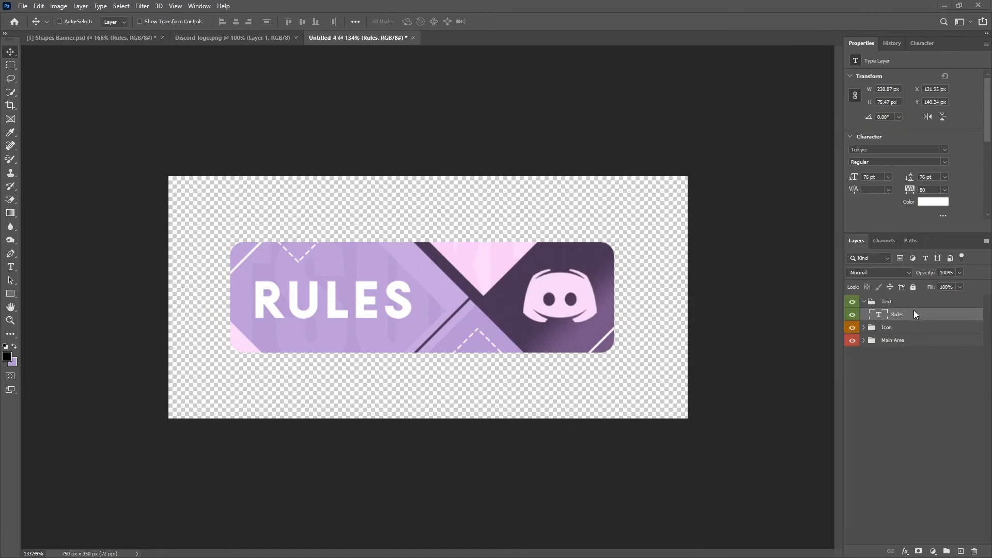
# - Add a white Outer Glow to the Rules text with 75% opacity, 2% spread and 4 px size
pyautogui.rightClick(913, 314)
pyautogui.click(815, 98)
pyautogui.click(491, 429)
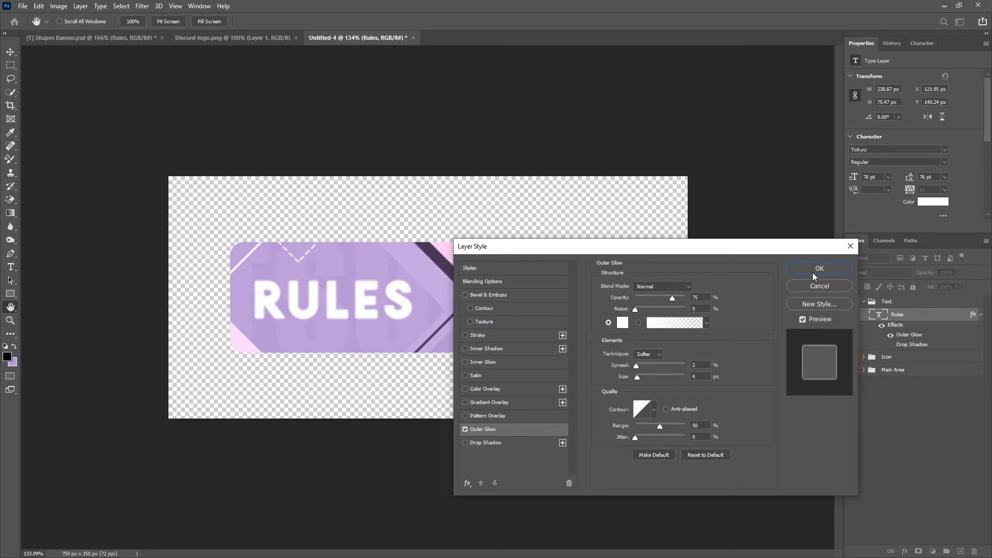
pyautogui.click(816, 271)
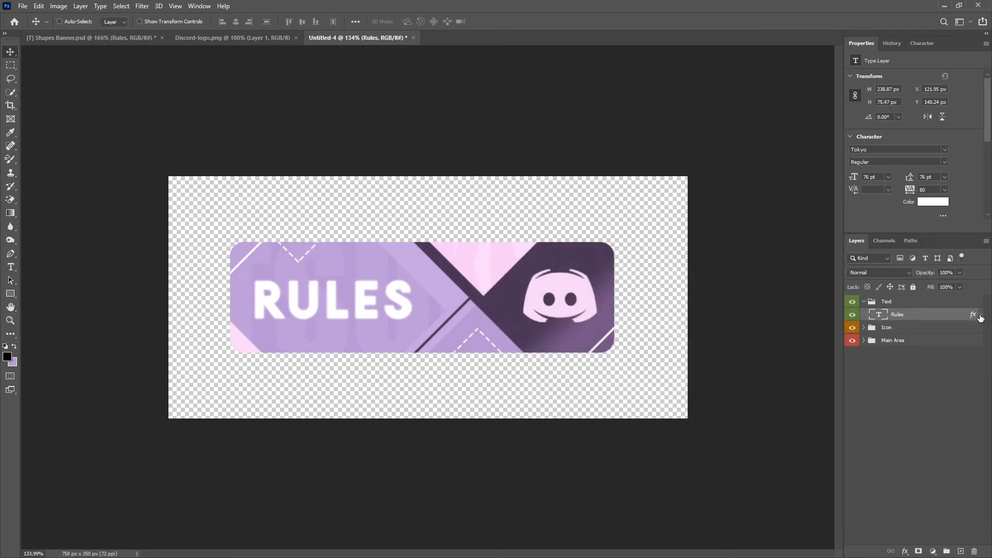
pyautogui.click(870, 302)
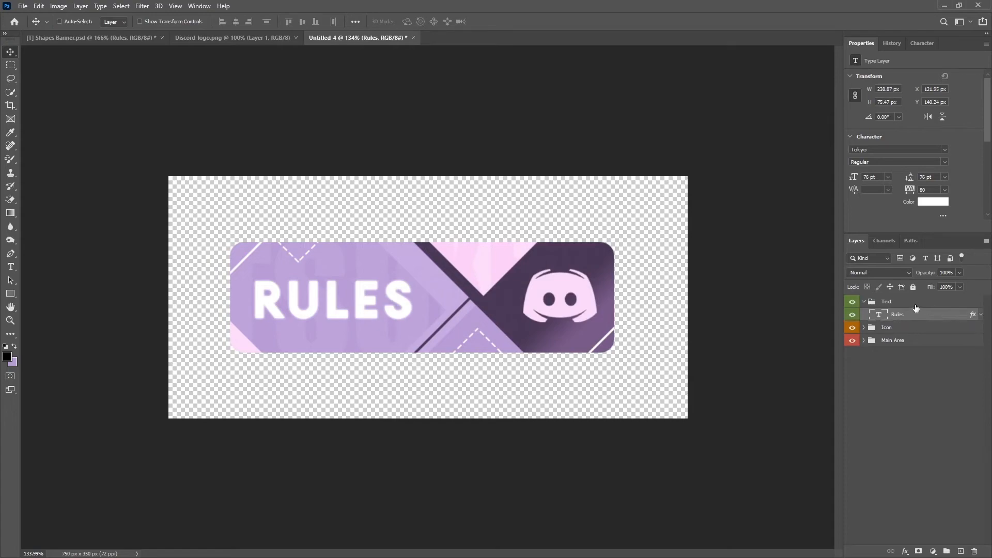
# - Collapse the Text group, then add a new layer above it in a blue-labeled group named Misc. Decorations
pyautogui.click(864, 302)
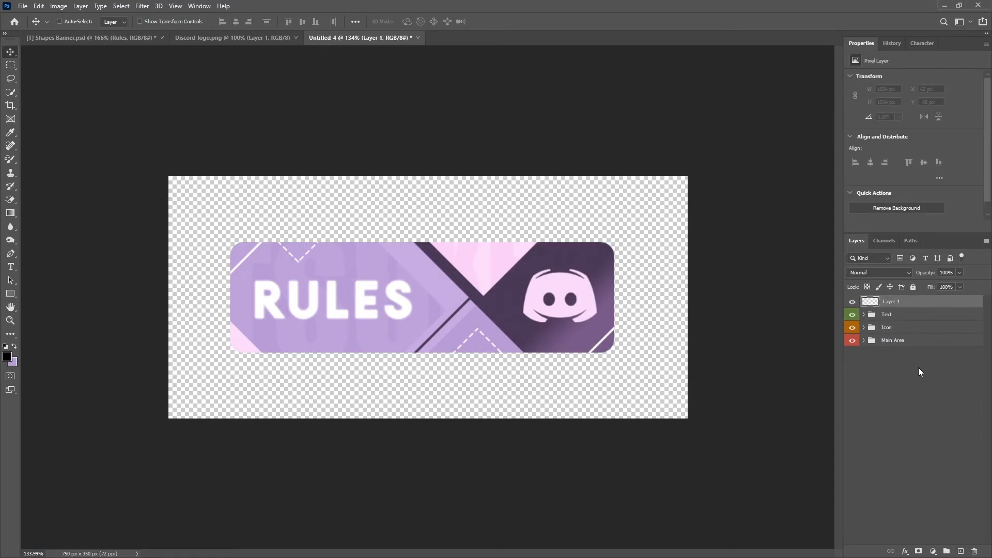
pyautogui.hotkey('ctrl', 'g')
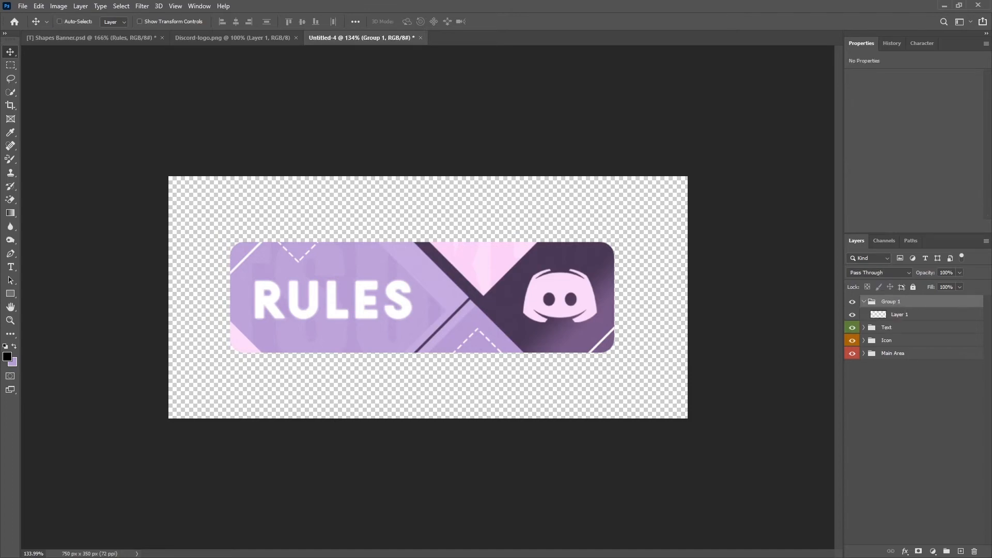
pyautogui.doubleClick(895, 306)
pyautogui.write('Misc. Decorations')
pyautogui.press('Return')
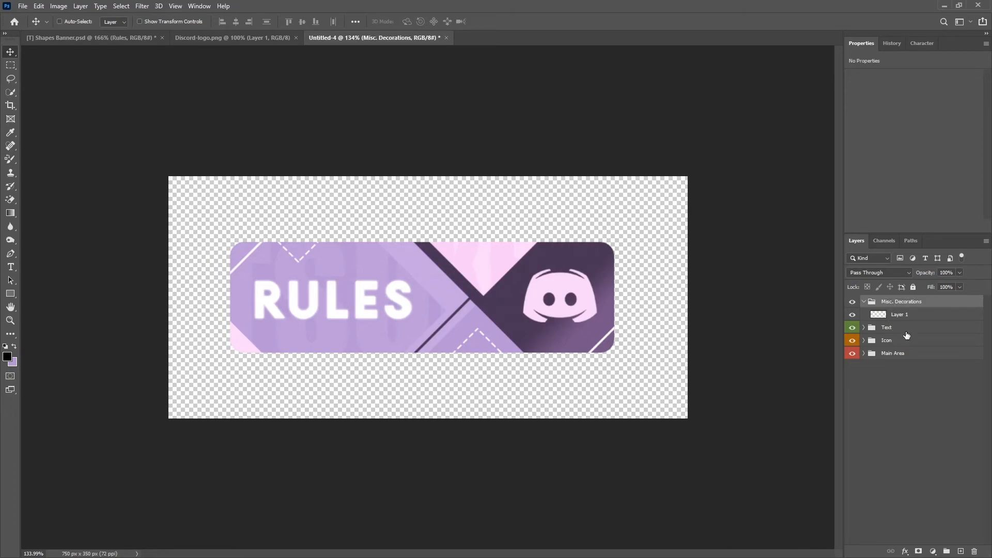
pyautogui.rightClick(855, 305)
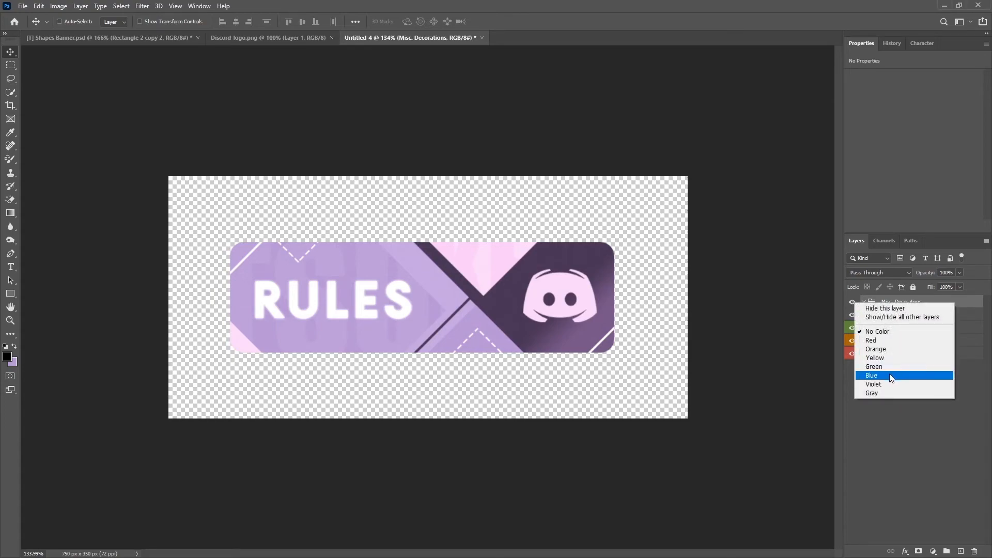
pyautogui.click(896, 376)
# - Draw a white 27 × 27 px square without a stroke beside the Rules text, at about X 360 px, Y 146 px
pyautogui.click(906, 315)
pyautogui.click(11, 293)
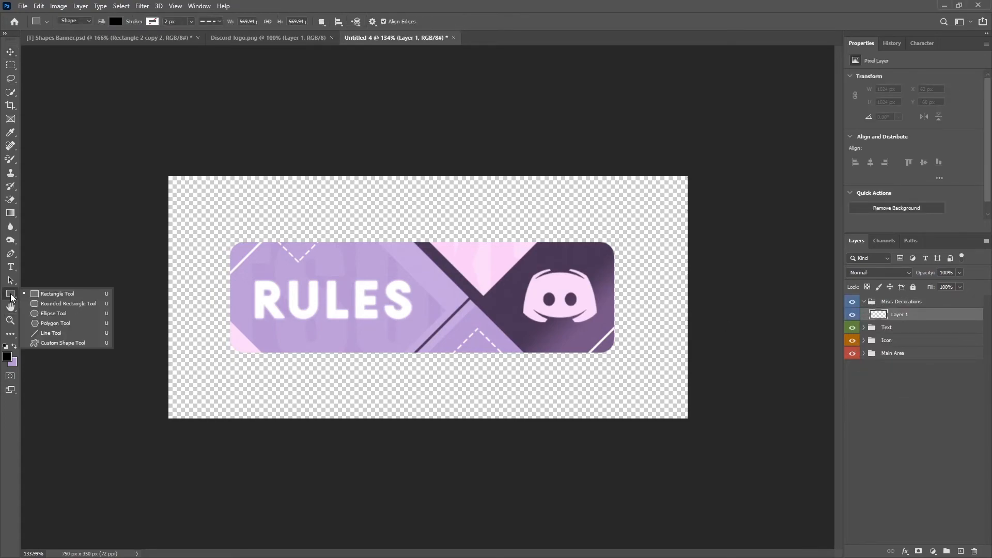
pyautogui.click(8, 296)
pyautogui.click(114, 23)
pyautogui.click(53, 76)
pyautogui.click(444, 22)
pyautogui.scroll(4, 472, 280)
pyautogui.moveTo(413, 268); pyautogui.dragTo(440, 298)
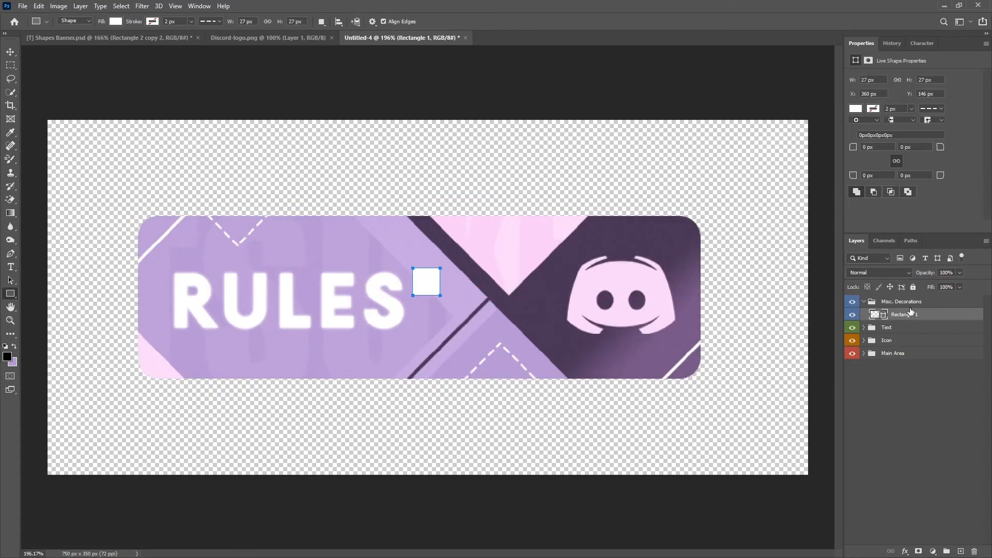
# - Add a white Outer Glow to the square with 75% opacity, 2% spread and 8 px size
pyautogui.rightClick(904, 315)
pyautogui.click(836, 136)
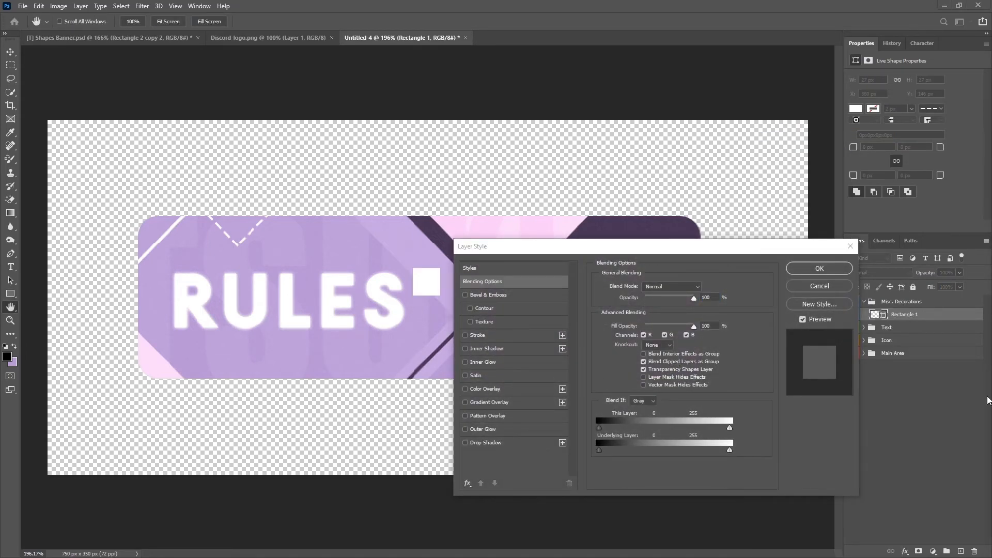
pyautogui.click(482, 430)
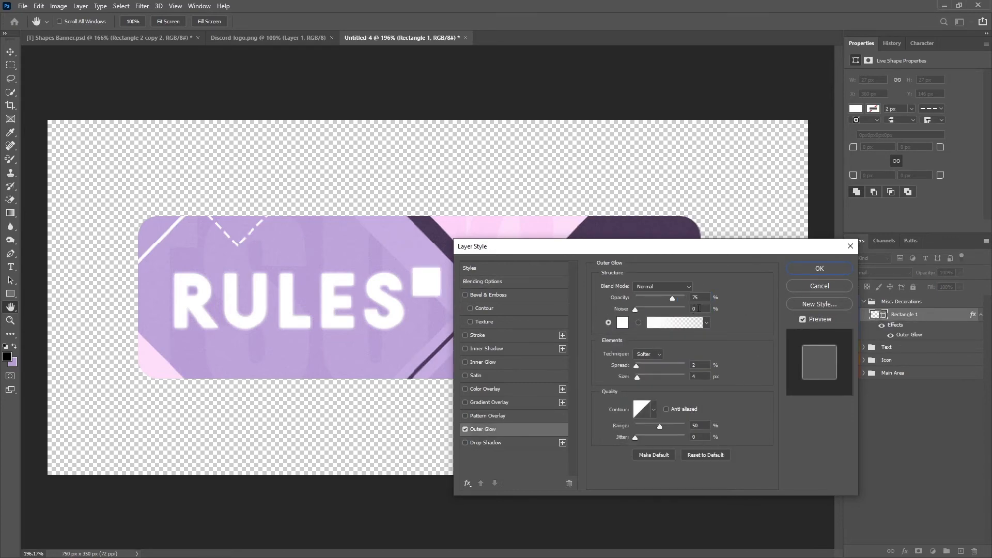
pyautogui.click(695, 376)
pyautogui.write('8')
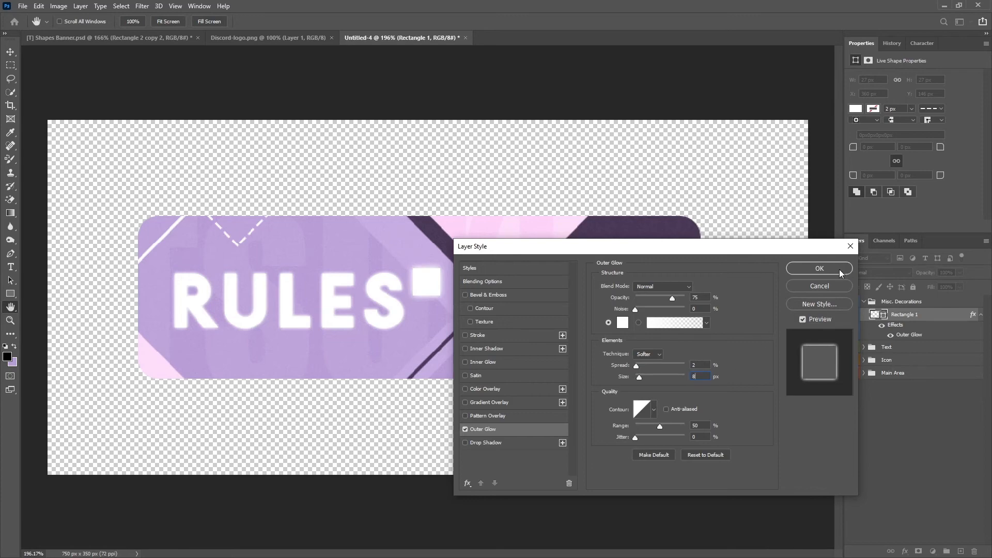
pyautogui.click(819, 269)
# - Scale the white square to about 112% and rotate it −45° into a diamond
pyautogui.hotkey('ctrl', 't')
pyautogui.scroll(1, 438, 291)
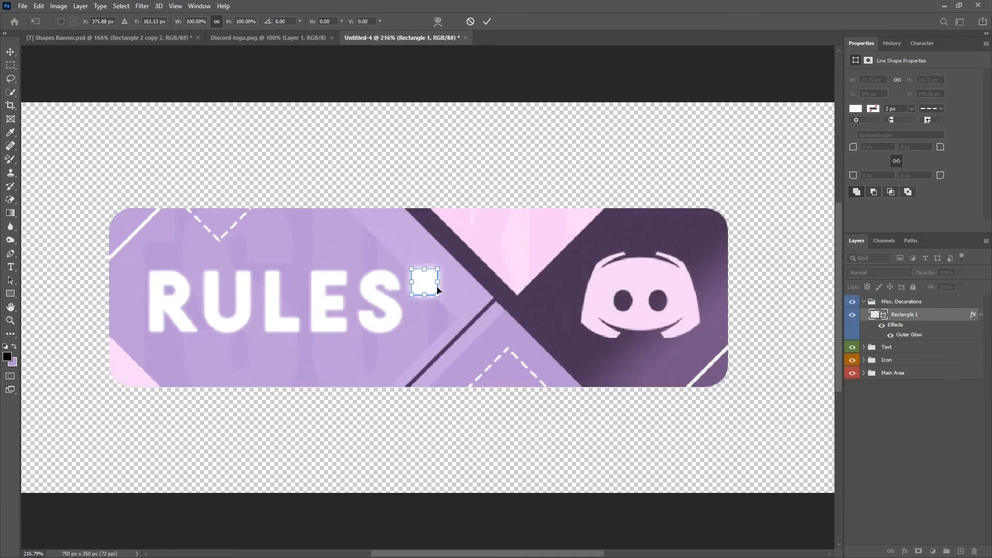
pyautogui.moveTo(440, 297); pyautogui.dragTo(446, 300)
pyautogui.moveTo(457, 251); pyautogui.dragTo(427, 238)
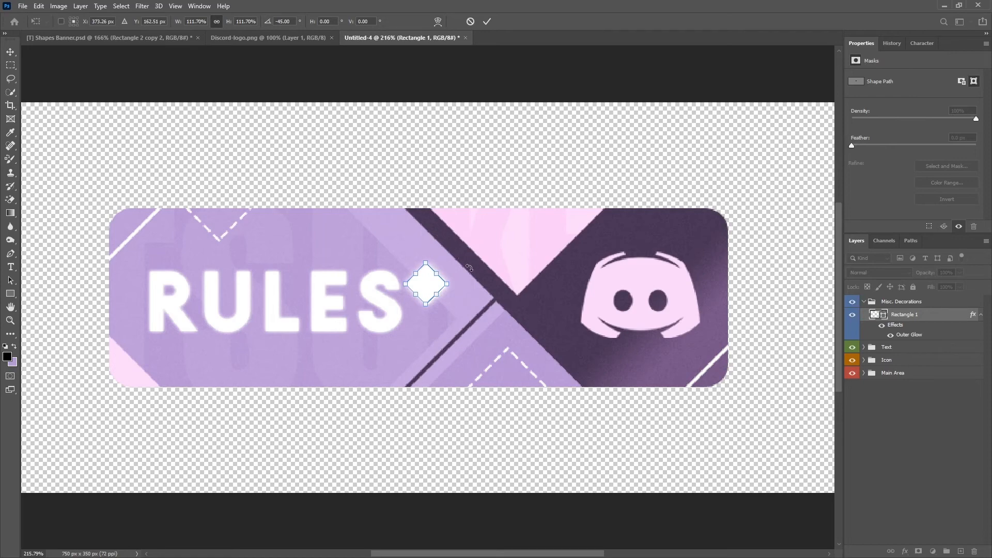
pyautogui.click(486, 22)
# - Move the diamond above the letter S near the banner's upper edge and scale it to about 94%
pyautogui.click(10, 52)
pyautogui.moveTo(452, 305); pyautogui.dragTo(419, 259)
pyautogui.press('ctrl')
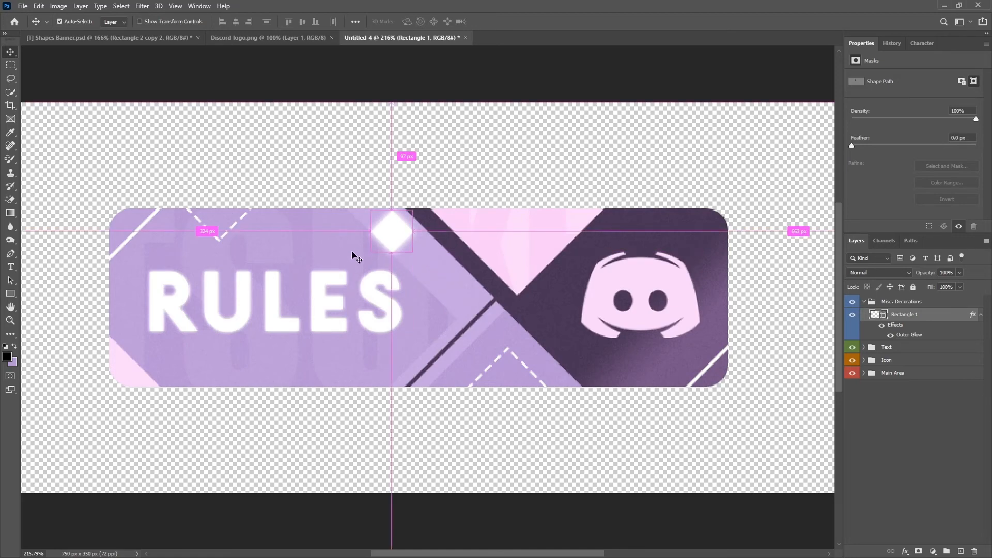
pyautogui.hotkey('ctrl', 't')
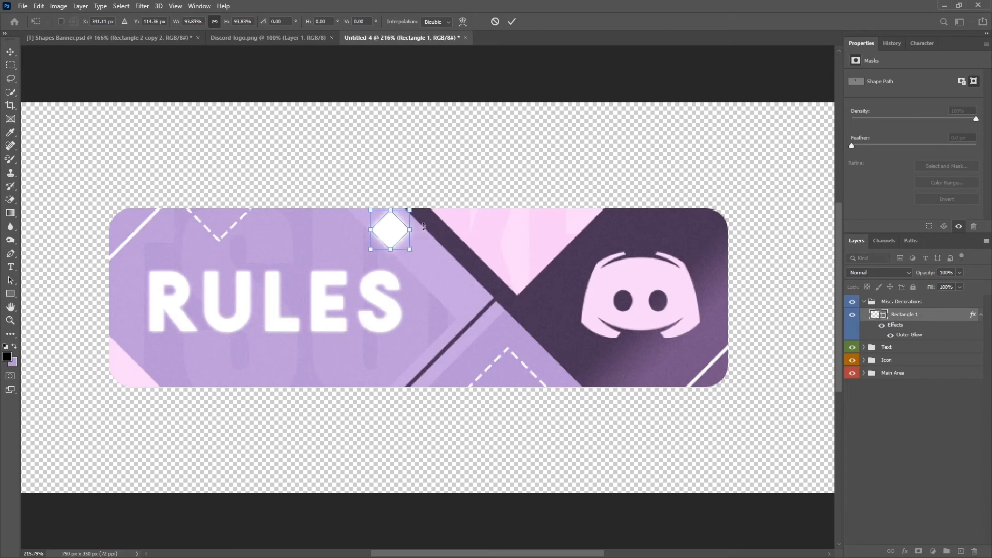
pyautogui.press('Return')
# - Scale the diamond down further to about 90% and fine-tune its position against the dark diagonal stripe near the upper edge
pyautogui.moveTo(405, 231)
pyautogui.mouseDown()
pyautogui.moveTo(414, 228)
pyautogui.moveTo(415, 243)
pyautogui.mouseUp()
pyautogui.hotkey('ctrl', 't')
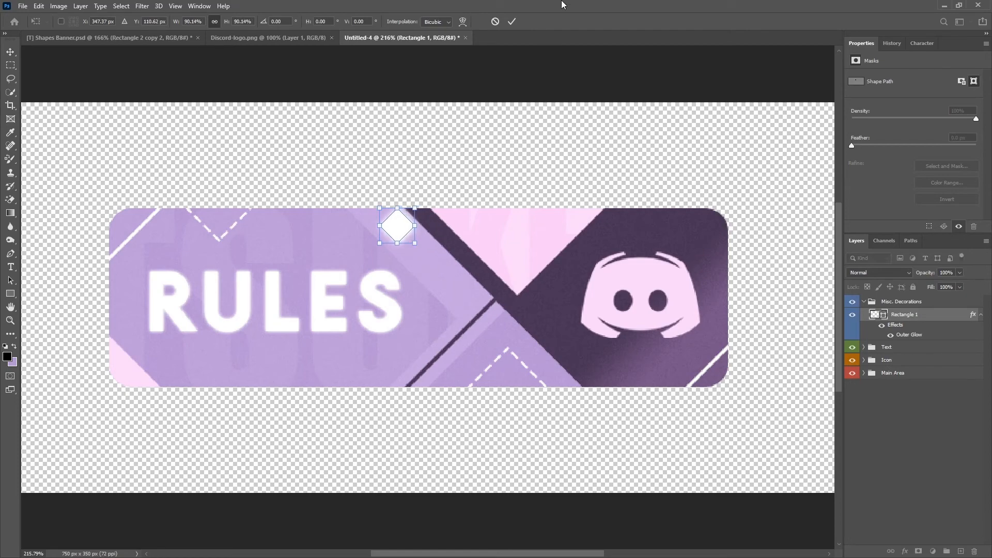
pyautogui.click(512, 22)
pyautogui.moveTo(399, 207); pyautogui.dragTo(398, 216)
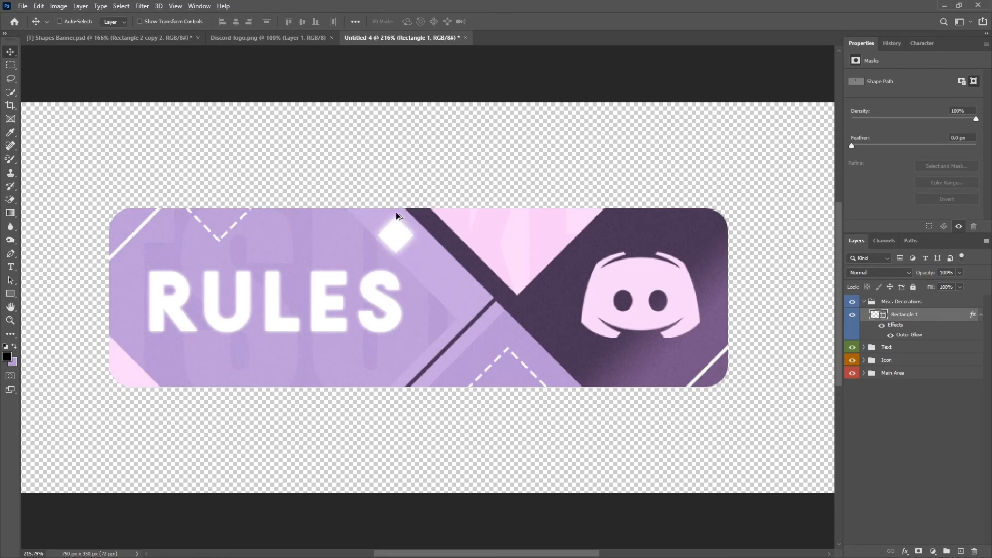
pyautogui.scroll(3, 396, 216)
pyautogui.press('Right')
pyautogui.press('Right')
pyautogui.press('Right')
pyautogui.press('Up')
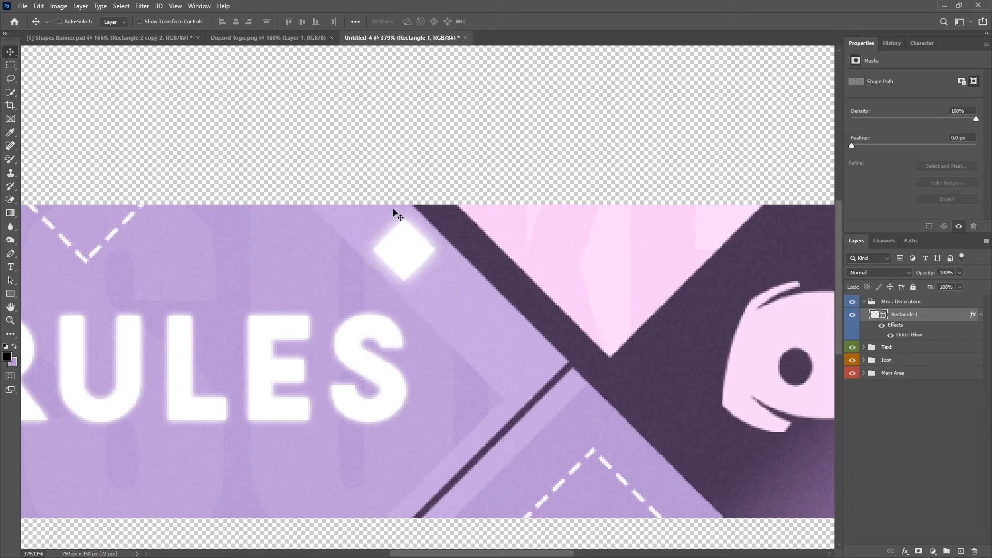
pyautogui.scroll(-5, 397, 216)
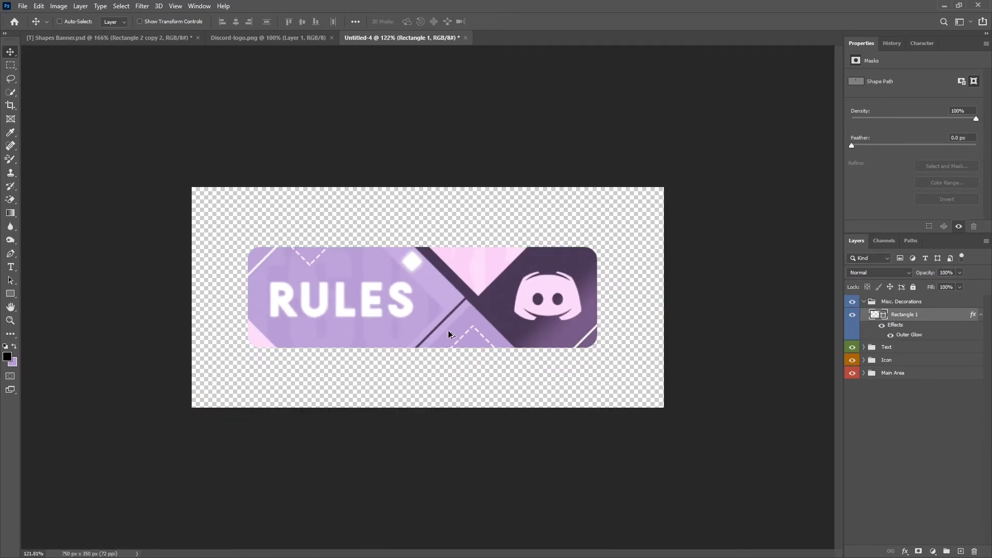
pyautogui.scroll(2, 443, 323)
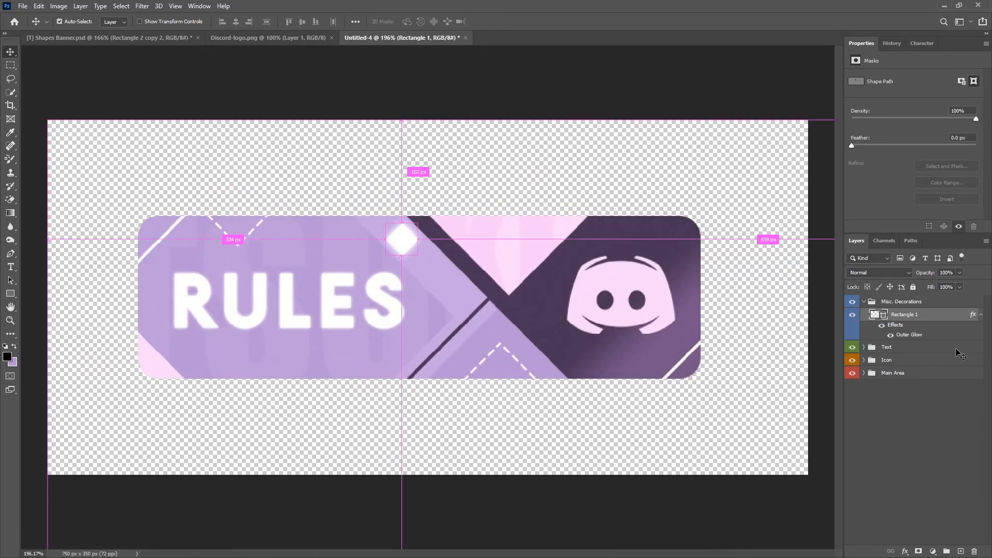
# - Duplicate the diamond, place the copy near the banner's lower edge between the dashed chevron and the dark stripe, and scale it down slightly
pyautogui.hotkey('ctrl', 'j')
pyautogui.click(982, 348)
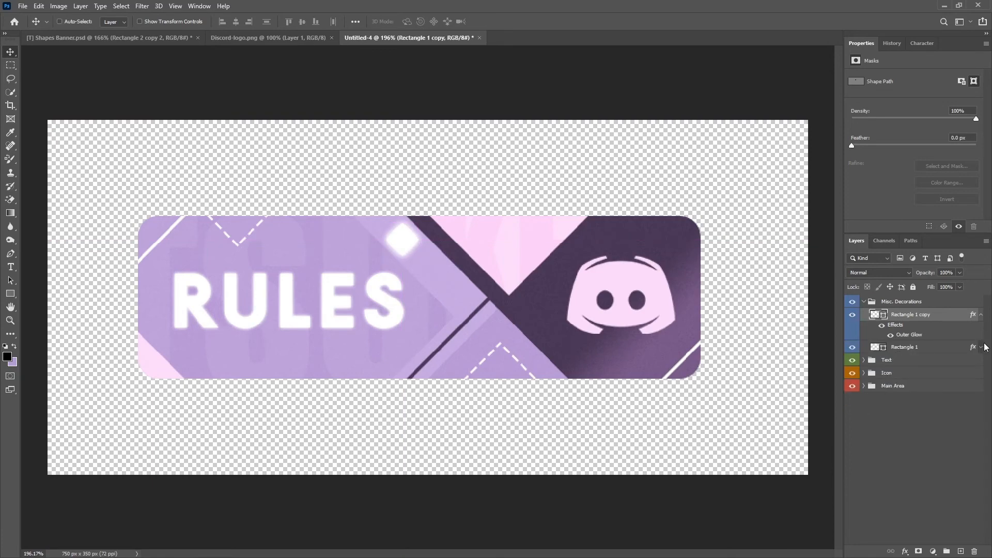
pyautogui.click(981, 315)
pyautogui.moveTo(409, 249); pyautogui.dragTo(564, 335)
pyautogui.hotkey('ctrl', 't')
pyautogui.click(511, 23)
pyautogui.press('Down')
pyautogui.press('Down')
pyautogui.press('Down')
pyautogui.press('Down')
pyautogui.press('Down')
pyautogui.press('Left')
pyautogui.press('Left')
pyautogui.press('Left')
pyautogui.press('Left')
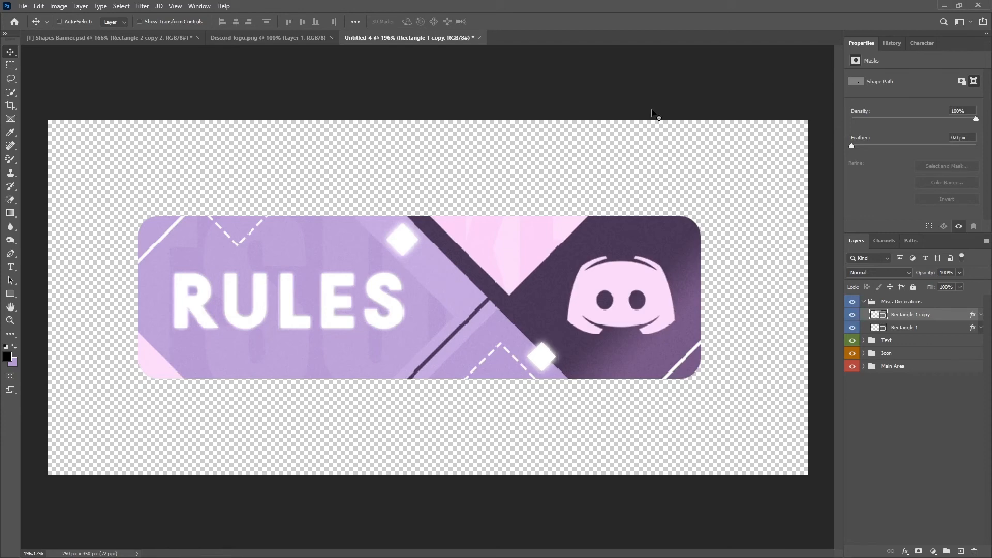
# - Duplicate the lower diamond, move the copy below the letter R of the Rules text, and make it a little smaller
pyautogui.scroll(-1, 654, 117)
pyautogui.scroll(2, 612, 222)
pyautogui.hotkey('ctrl', 'j')
pyautogui.moveTo(550, 387); pyautogui.dragTo(138, 401)
pyautogui.hotkey('ctrl', 't')
pyautogui.click(511, 22)
pyautogui.press('Up')
pyautogui.press('Up')
pyautogui.press('Up')
pyautogui.press('Left')
pyautogui.press('Left')
pyautogui.press('Left')
pyautogui.press('Left')
pyautogui.press('Left')
pyautogui.press('Left')
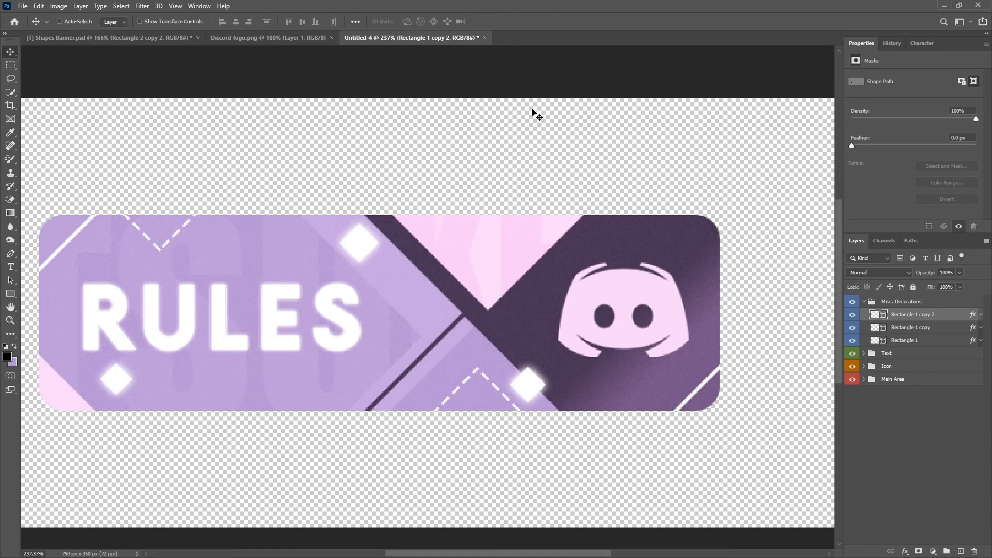
# - Duplicate the diamond below the R, place the copy above the L and E of the Rules text, and shrink it
pyautogui.hotkey('ctrl', 'j')
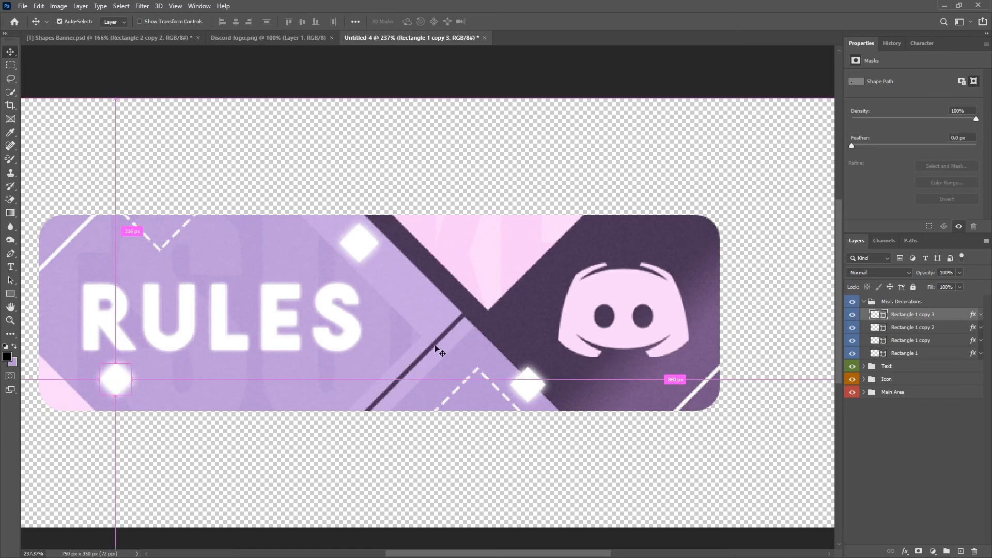
pyautogui.moveTo(107, 381); pyautogui.dragTo(260, 277)
pyautogui.hotkey('ctrl', 't')
pyautogui.click(511, 22)
pyautogui.scroll(-2, 331, 309)
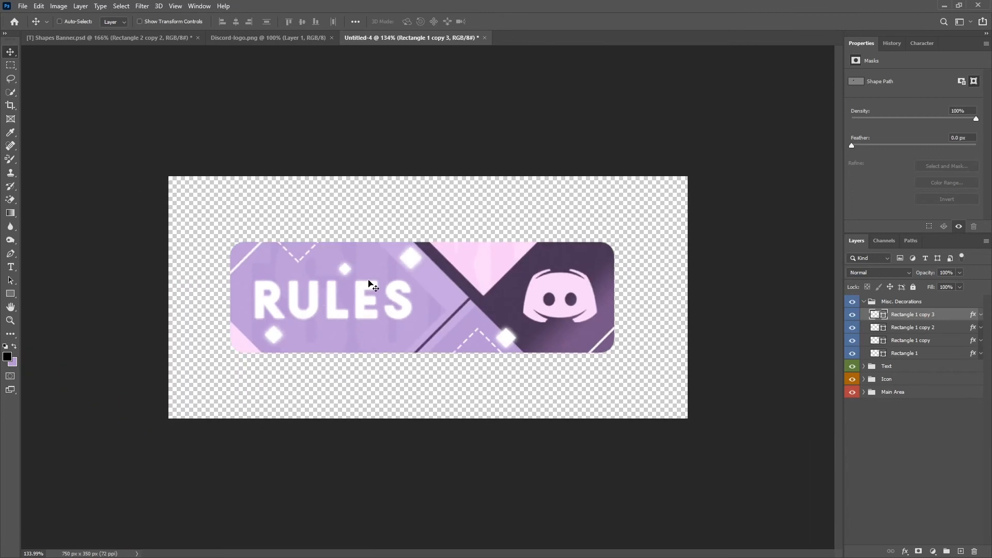
# - Nudge the small diamond above the L and E of the Rules text slightly up and to the left
pyautogui.press('Up')
pyautogui.press('Up')
pyautogui.press('Up')
pyautogui.press('Left')
pyautogui.scroll(-3, 377, 327)
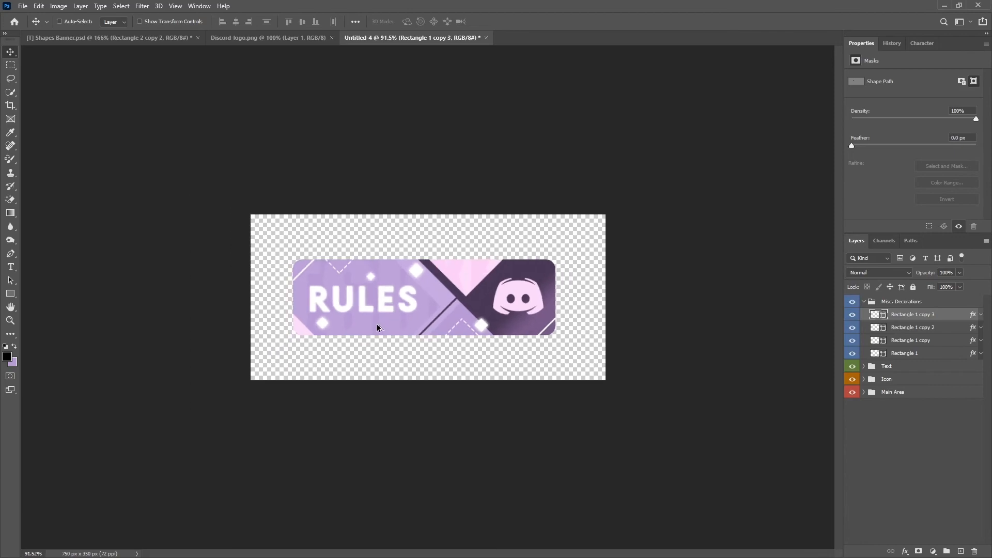
# - Group the four glowing diamond layers inside Misc. Decorations and name the new group Halo Squares
pyautogui.scroll(3, 385, 326)
pyautogui.keyDown('shift'); pyautogui.click(936, 357); pyautogui.keyUp('shift')
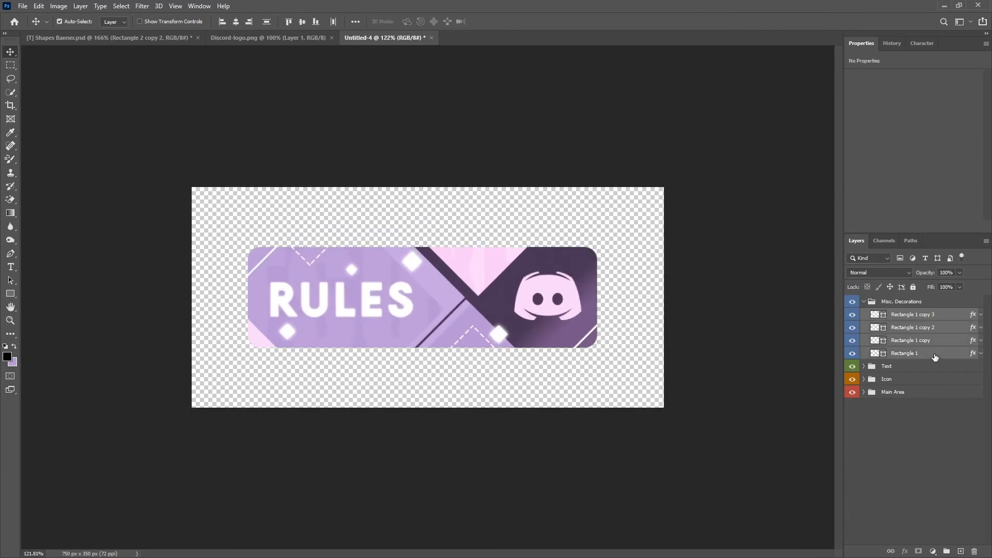
pyautogui.hotkey('ctrl', 'g')
pyautogui.doubleClick(909, 314)
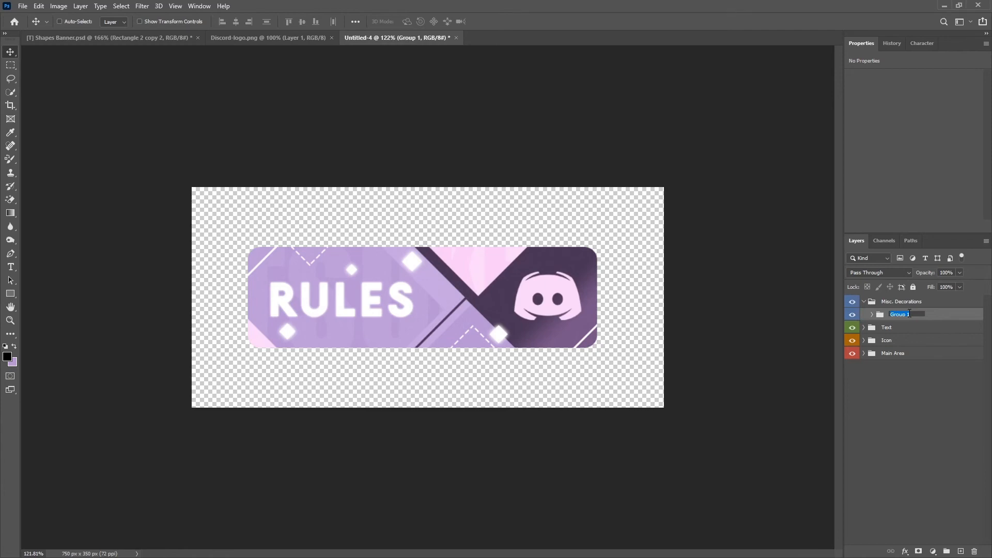
pyautogui.write('S')
pyautogui.write('alo Squares')
pyautogui.press('Return')
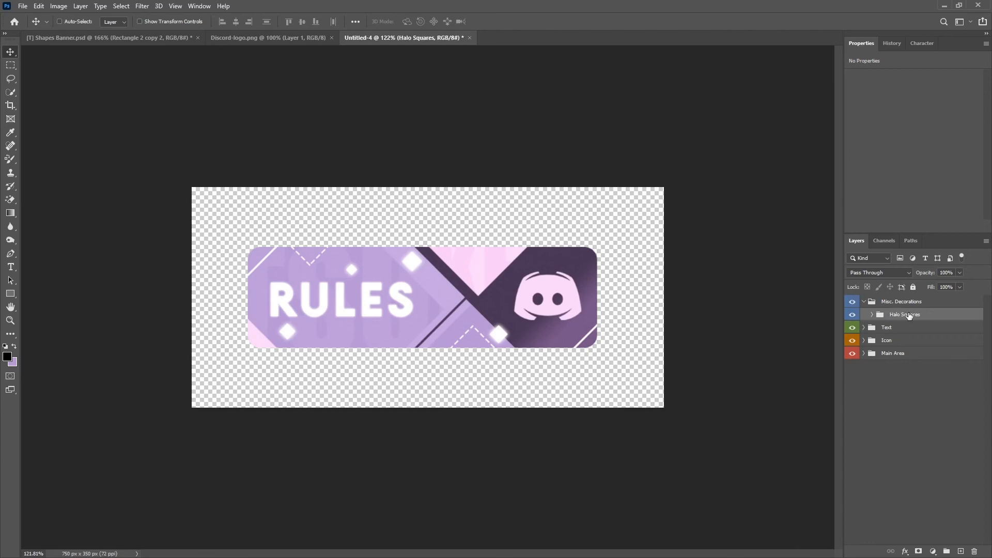
# - Collapse the Misc. Decorations group and leave no layer selected
pyautogui.click(911, 404)
pyautogui.click(864, 302)
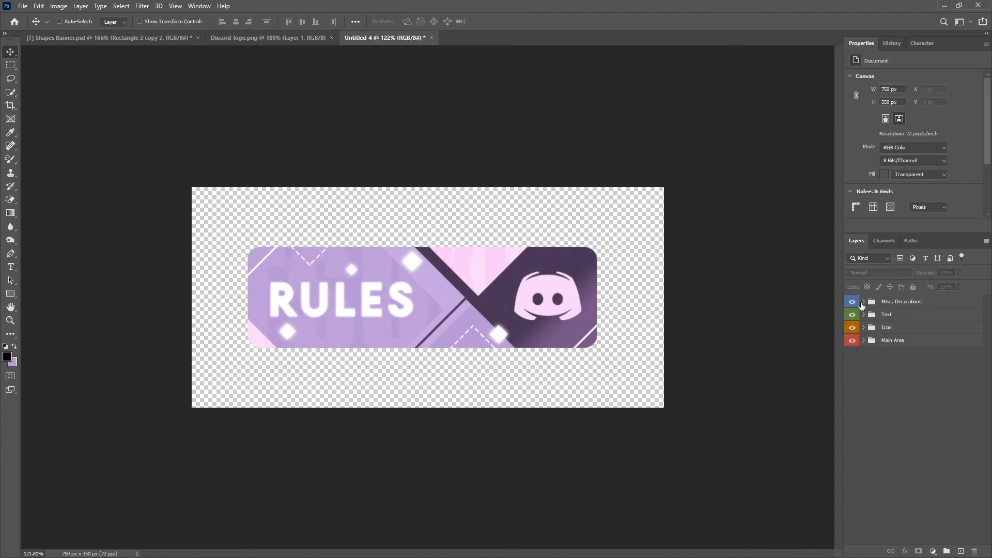
pyautogui.click(871, 300)
pyautogui.click(864, 301)
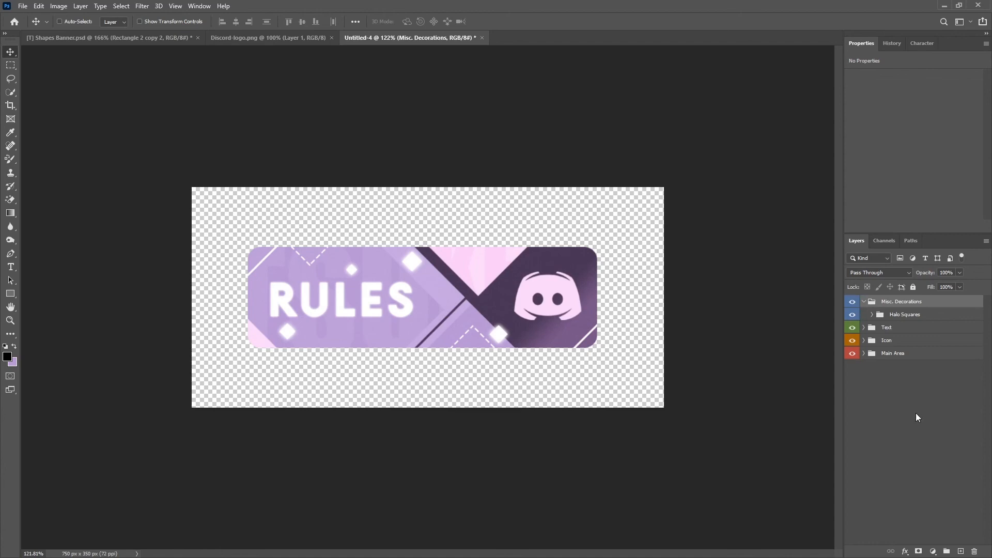
pyautogui.click(864, 301)
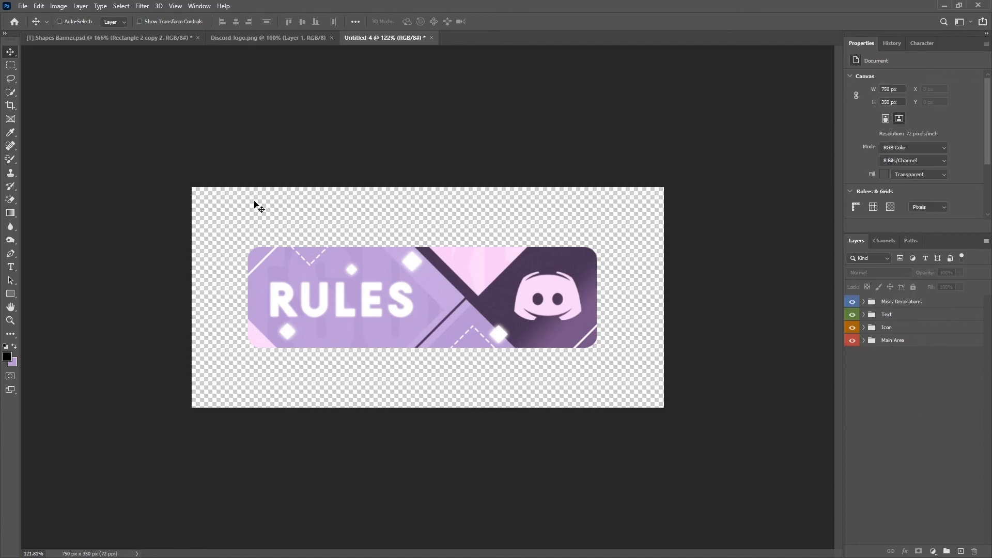
# - Select a rectangular area around the whole banner and copy it merged from all visible layers
pyautogui.click(14, 67)
pyautogui.click(123, 152)
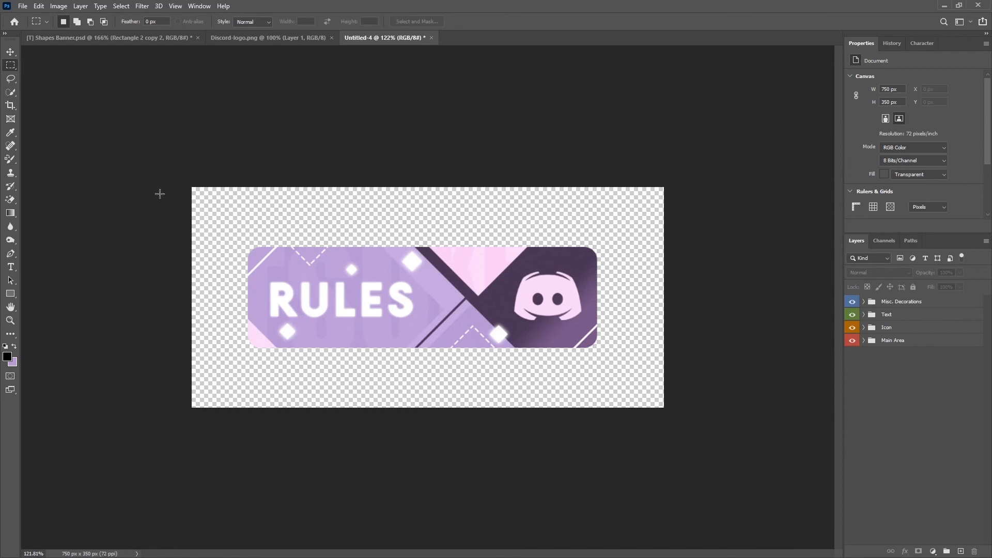
pyautogui.moveTo(225, 228); pyautogui.dragTo(626, 385)
pyautogui.click(39, 7)
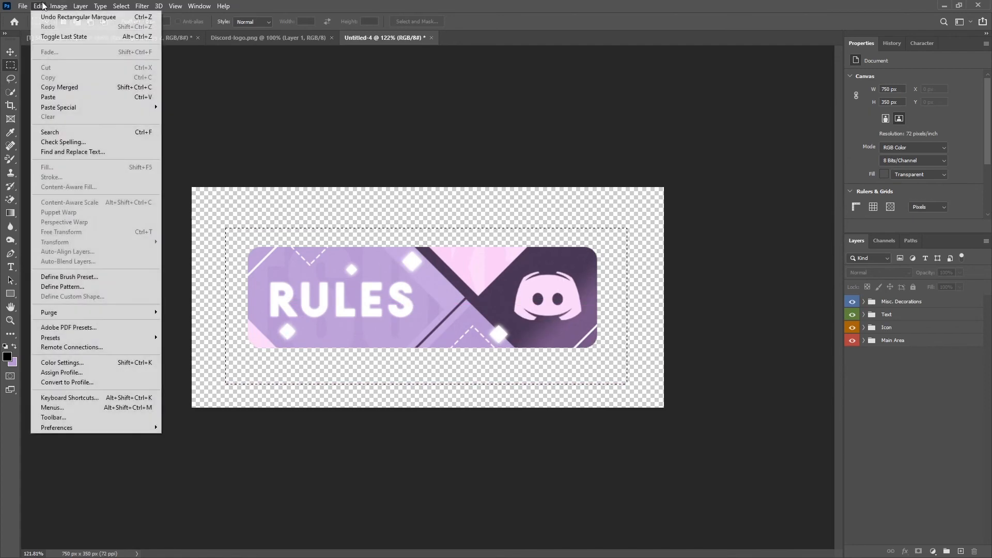
pyautogui.click(69, 88)
# - Create a new 555 × 160 px document from the Clipboard preset and paste the merged banner into it
pyautogui.click(24, 7)
pyautogui.click(25, 16)
pyautogui.click(23, 6)
pyautogui.click(27, 19)
pyautogui.click(658, 377)
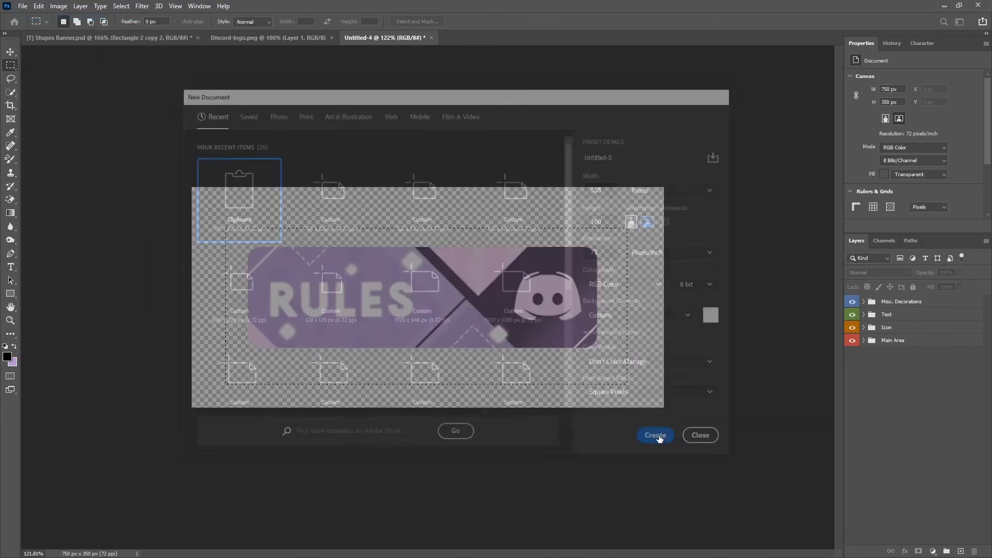
pyautogui.hotkey('ctrl', 'v')
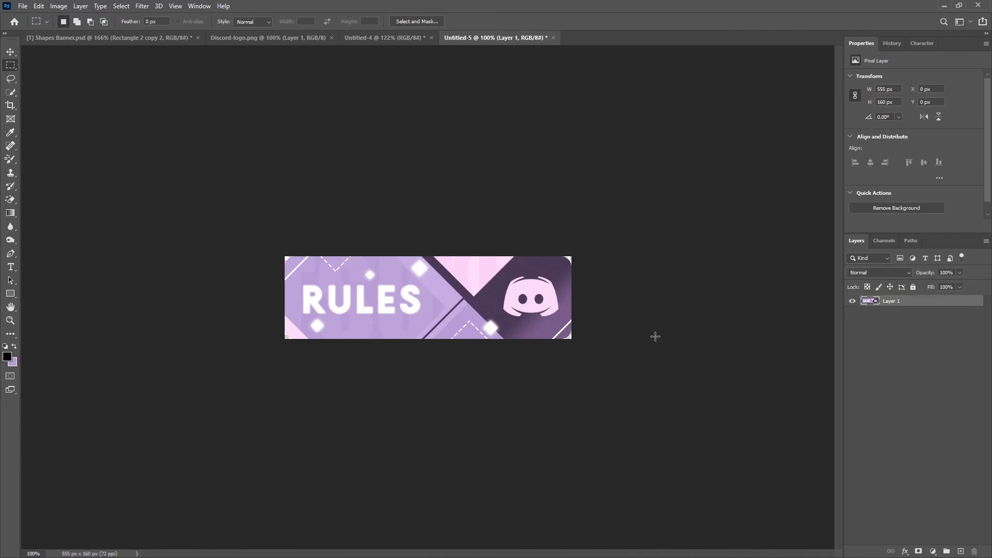
# - Review the banner's Save for Web export settings, including PNG-24 format and transparency, and close them without saving
pyautogui.click(23, 6)
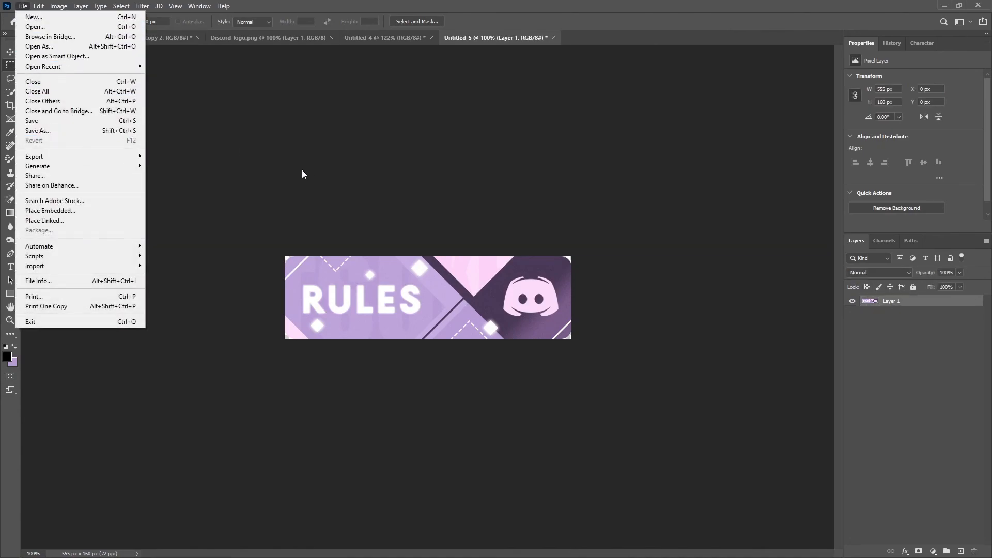
pyautogui.moveTo(127, 157)
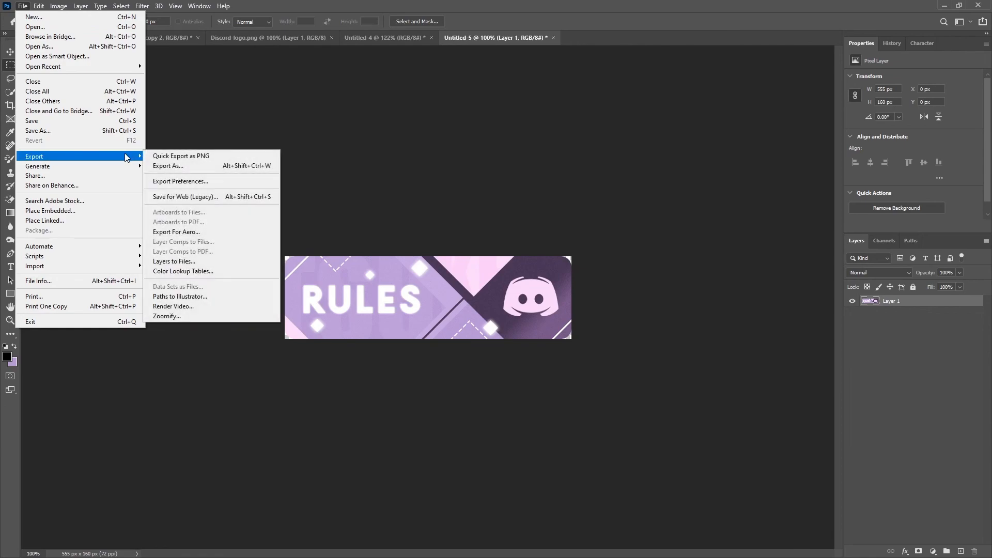
pyautogui.click(204, 196)
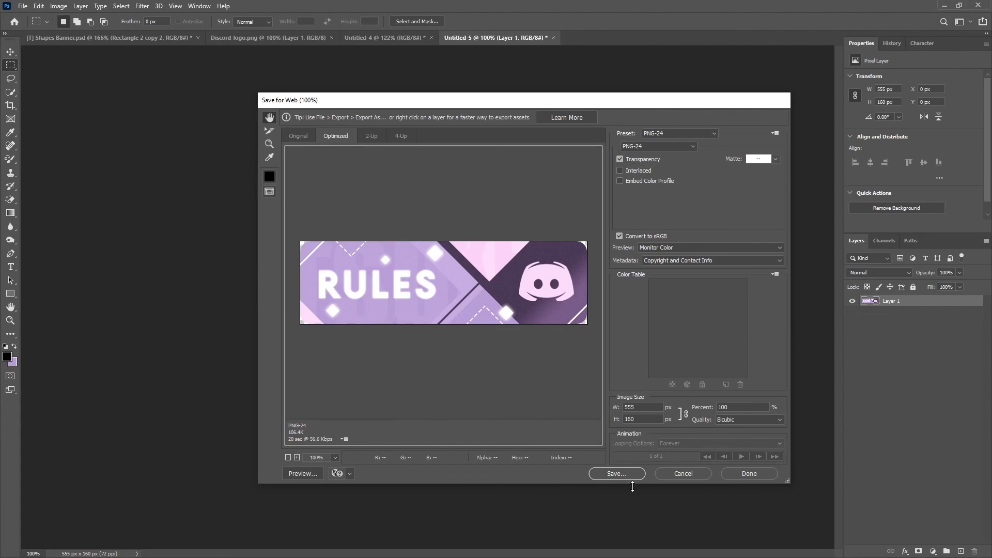
pyautogui.click(686, 473)
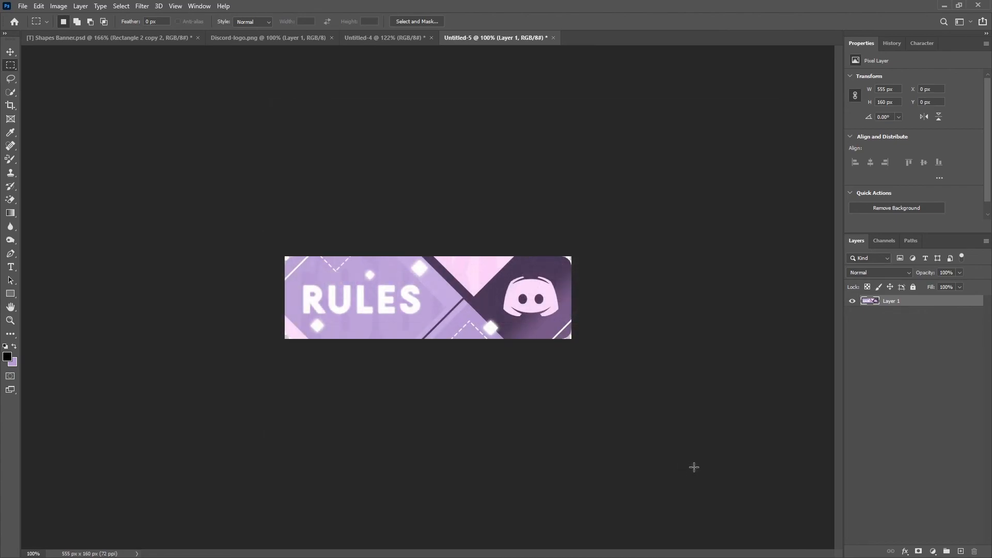